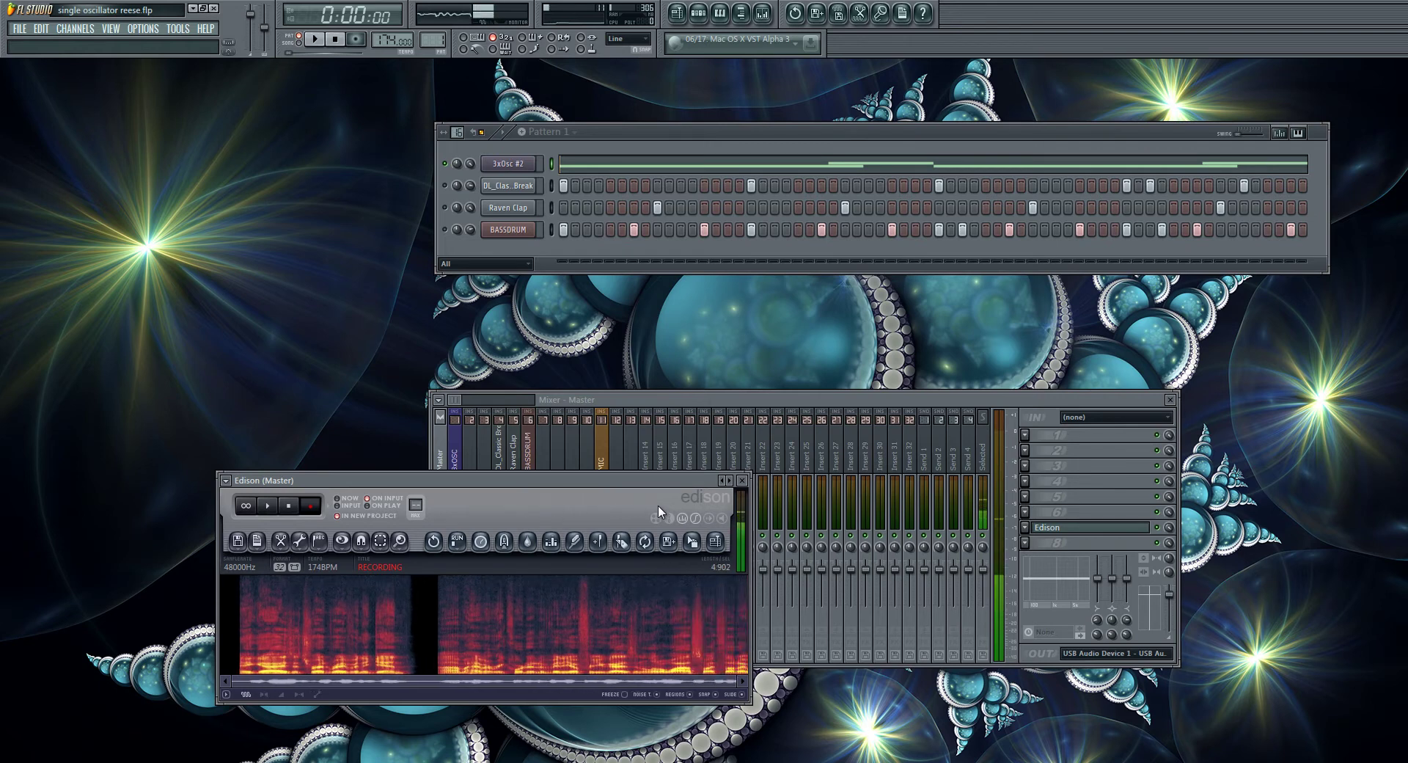
Step: Close the Edison recorder and move the Pattern 1 channel rack higher on screen
click(742, 480)
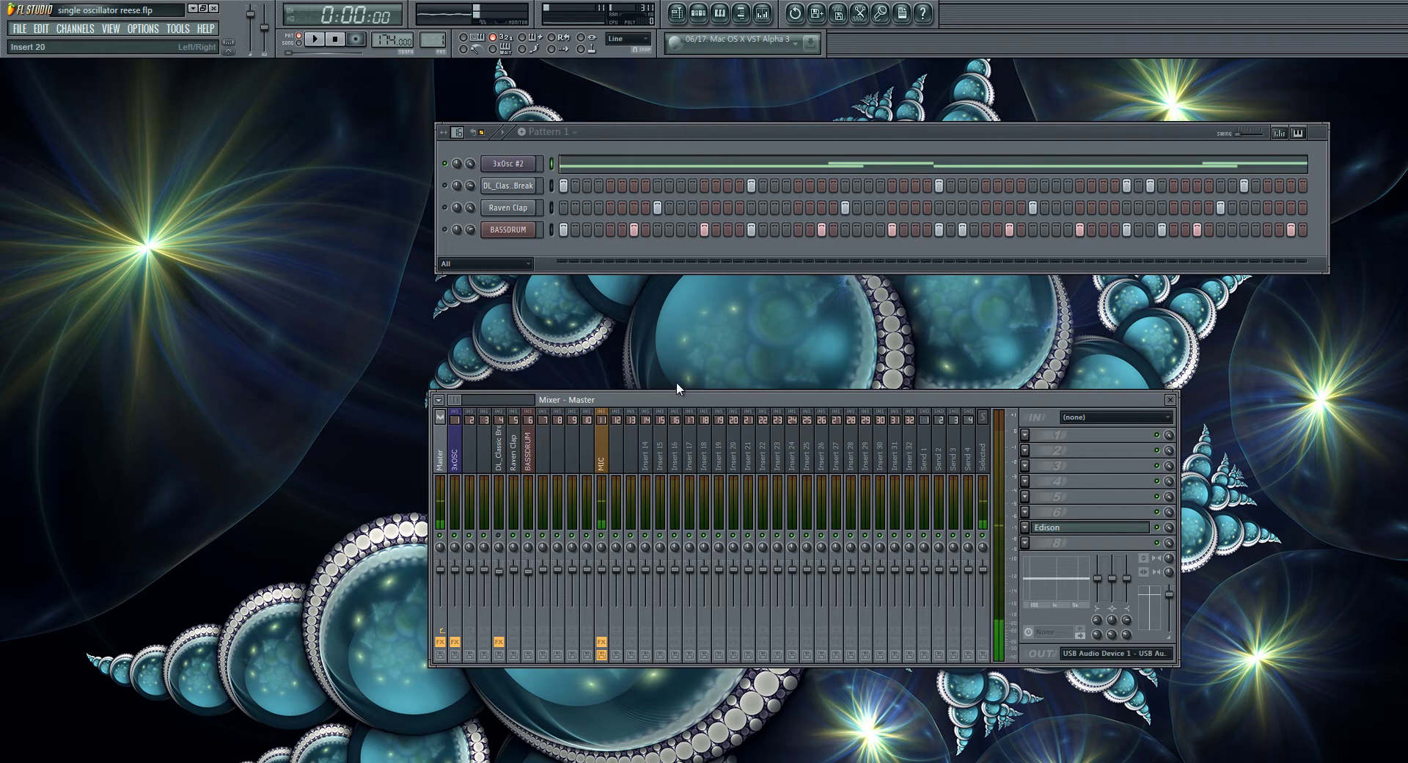
click(600, 129)
drag(600, 129, 603, 84)
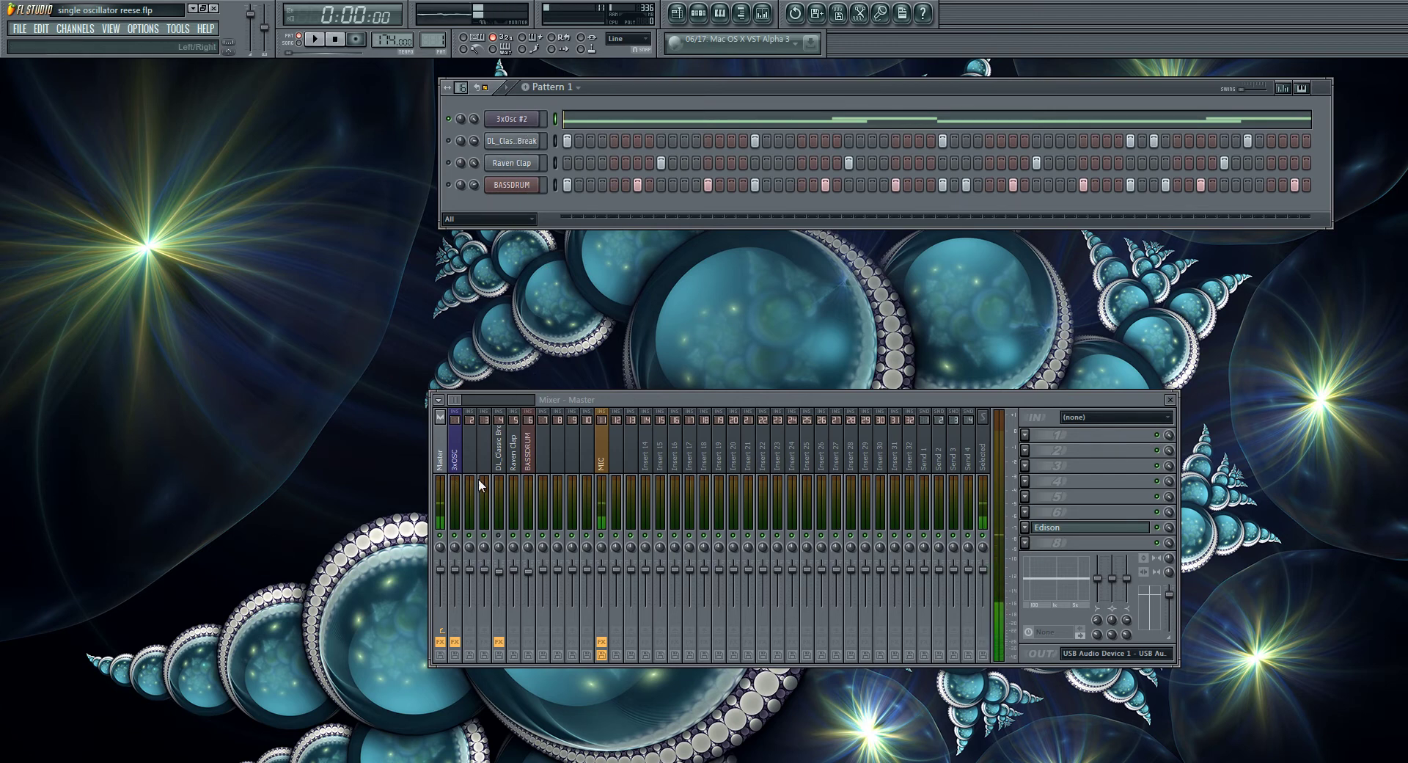
Step: Open the 3xOsc #2 channel settings and position them at the left beside the mixer
click(507, 119)
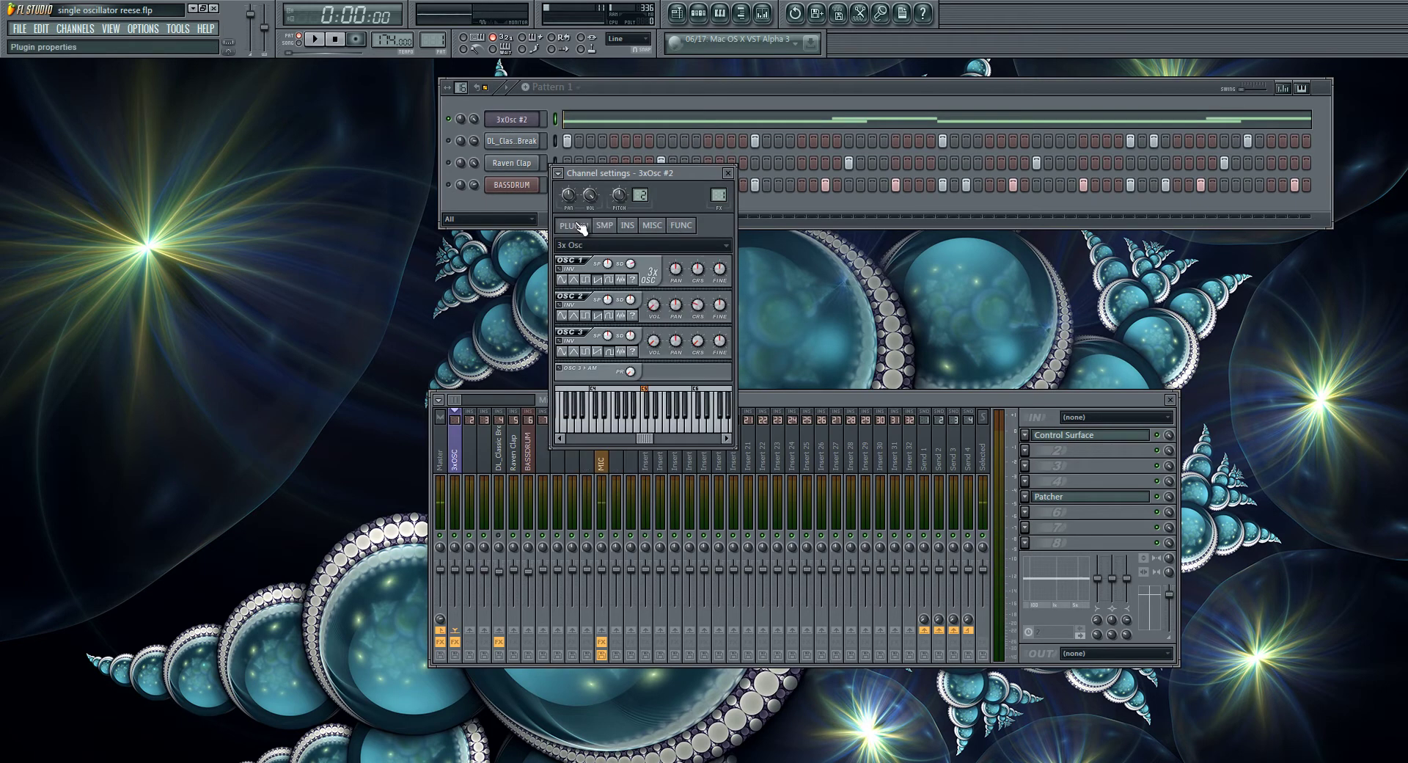
drag(684, 170, 343, 123)
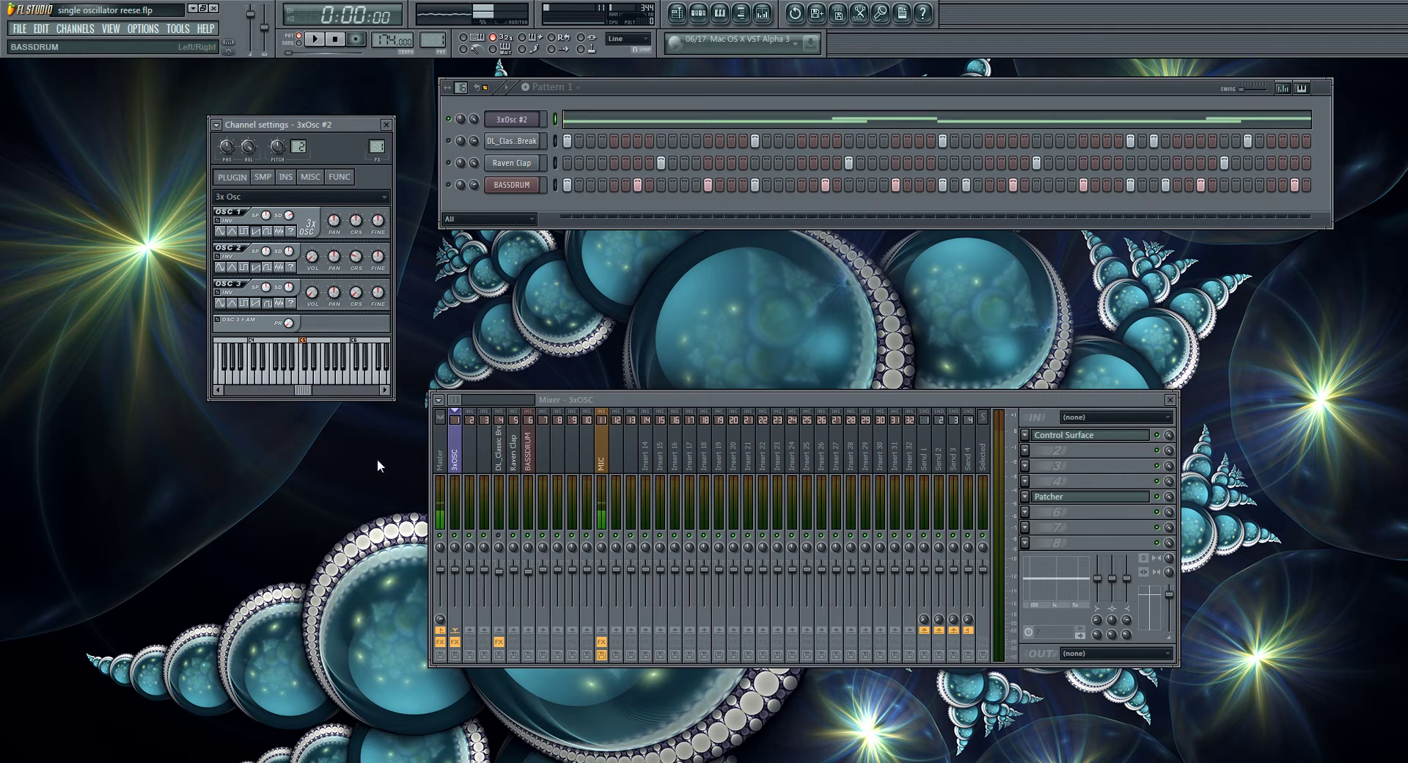
Step: Open the Control Surface XY pad and show the channel's INS envelope, LFO and filter settings
click(1090, 437)
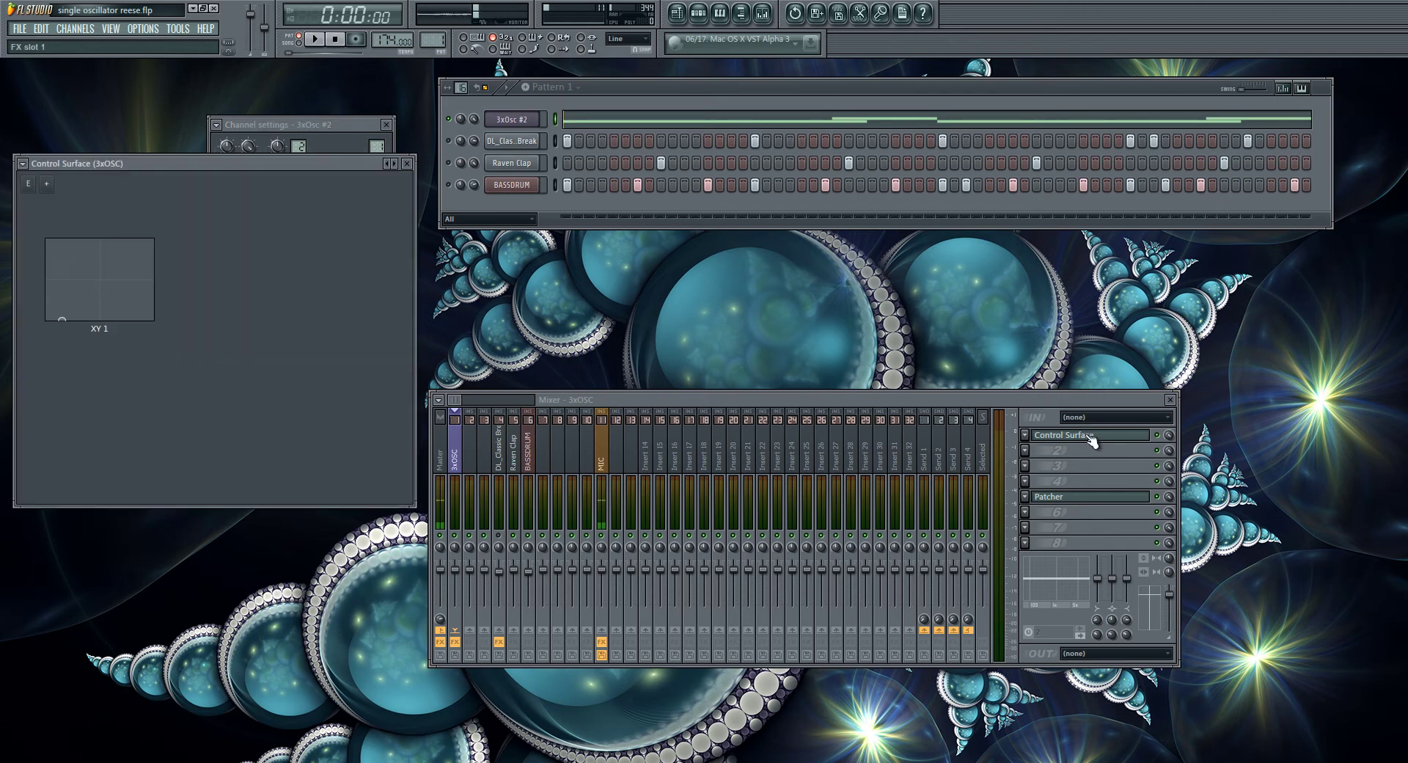
click(346, 129)
click(288, 177)
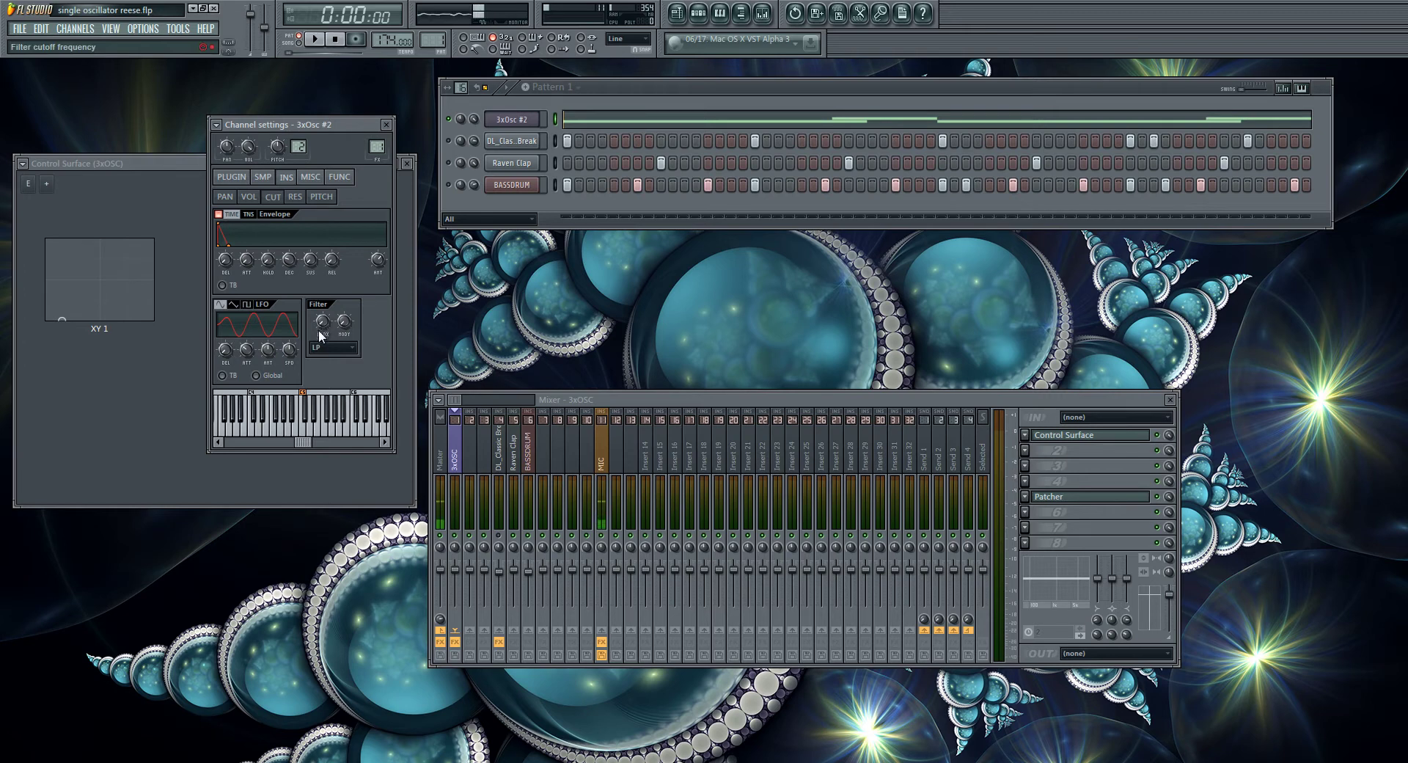
Step: Place the Control Surface at the lower left and move the XY 1 point up and left
click(110, 272)
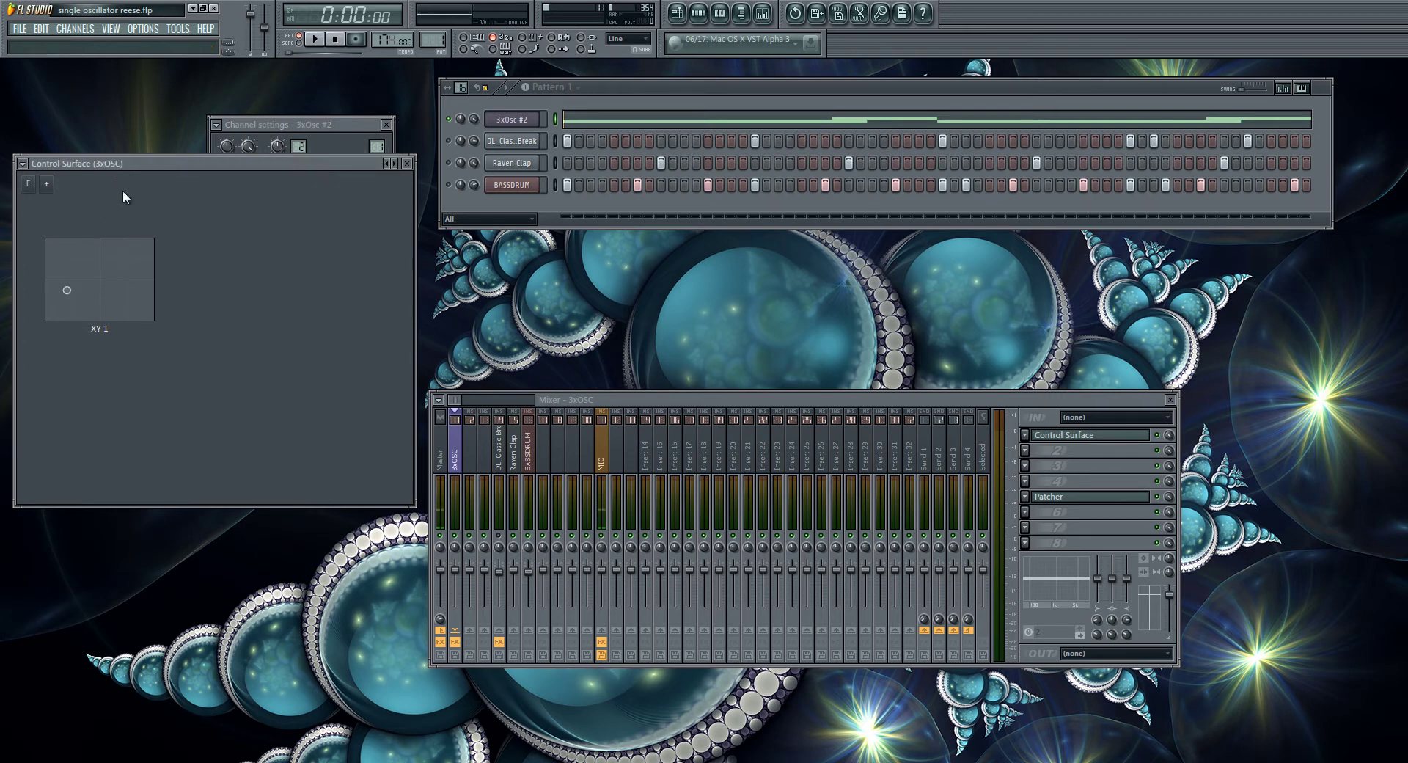
drag(169, 166, 200, 423)
drag(101, 552, 81, 456)
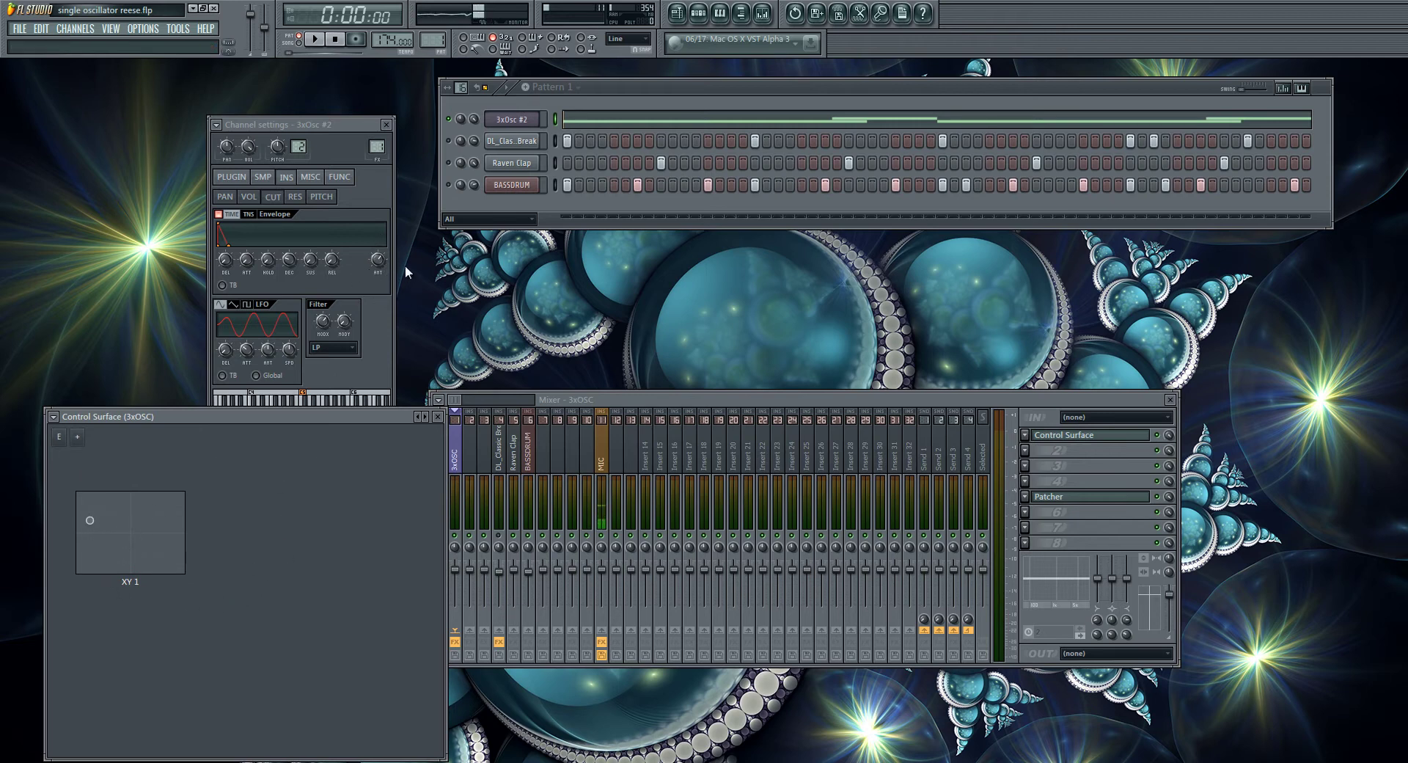
click(365, 261)
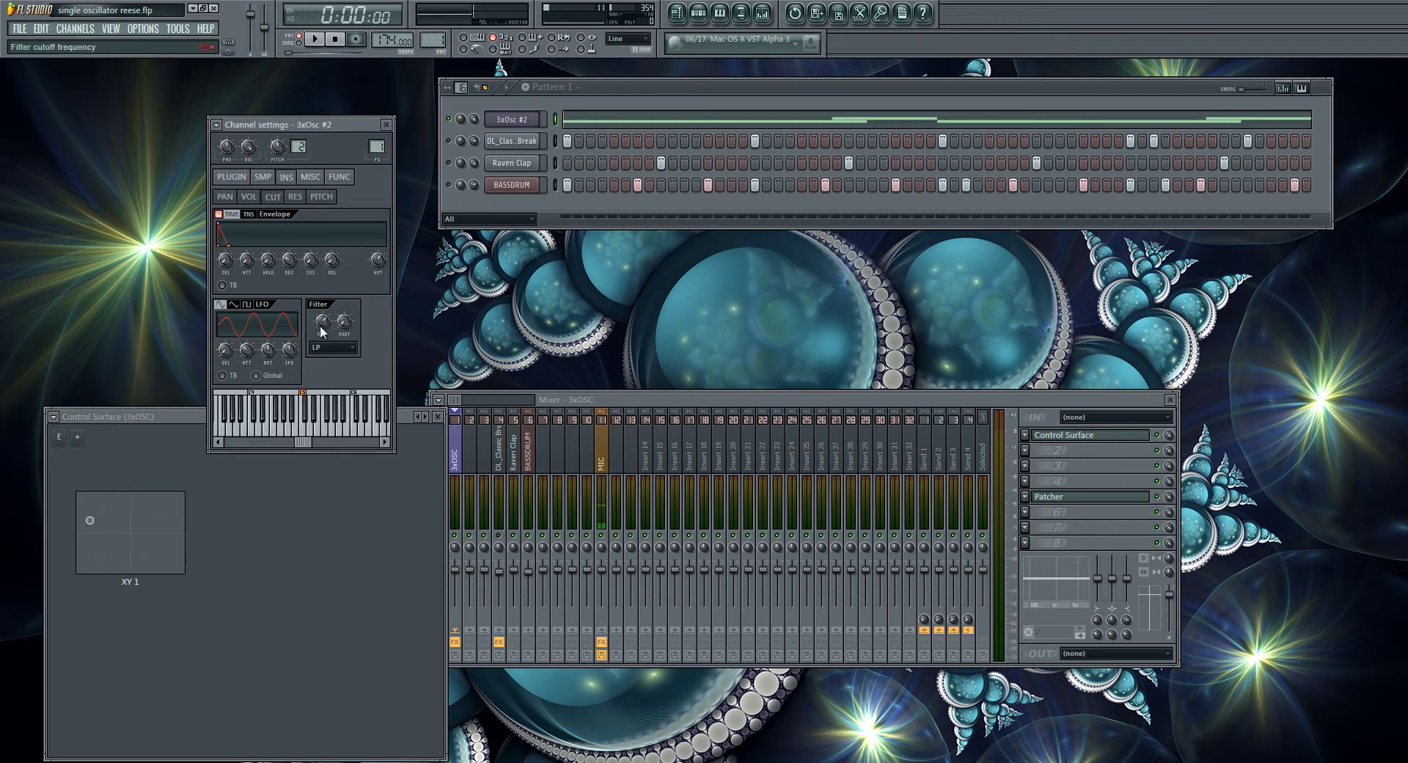
click(132, 468)
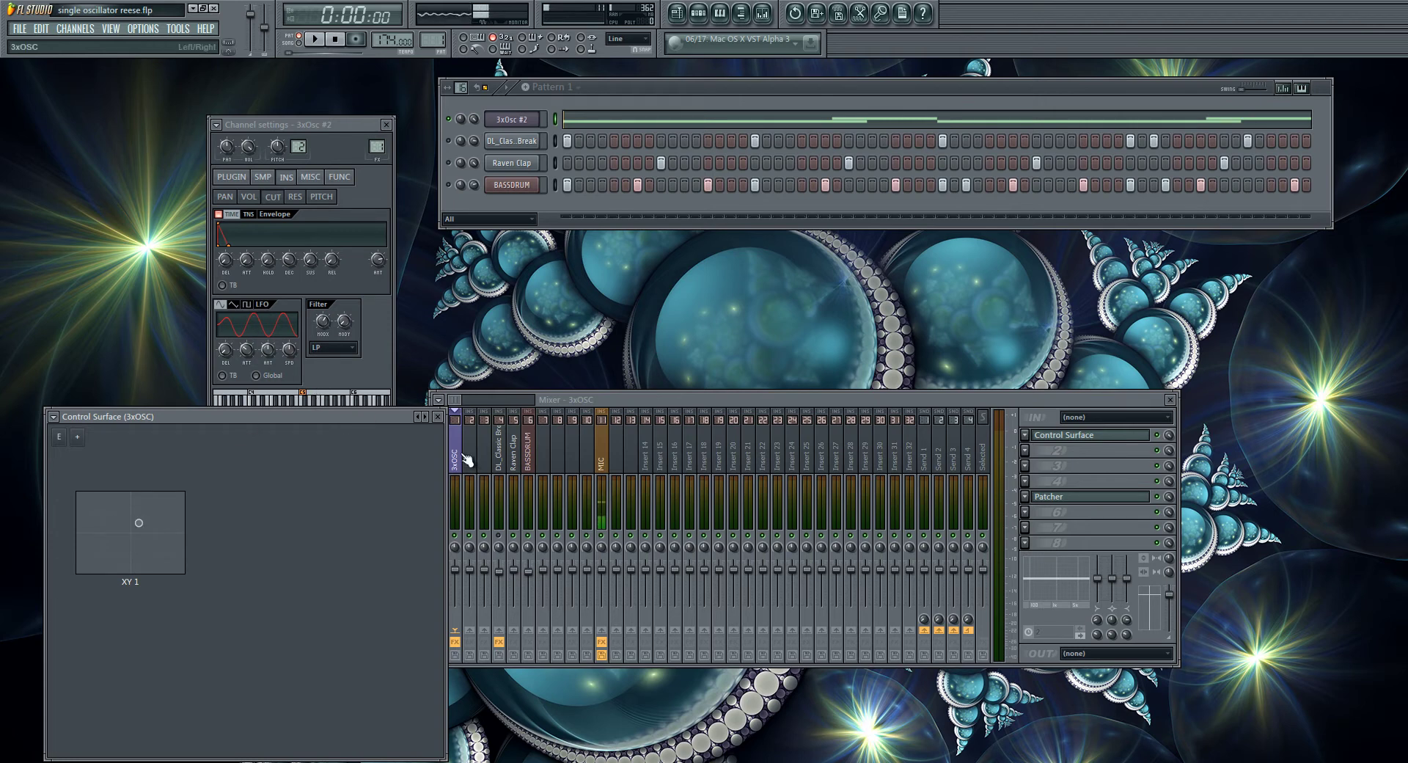
click(1122, 499)
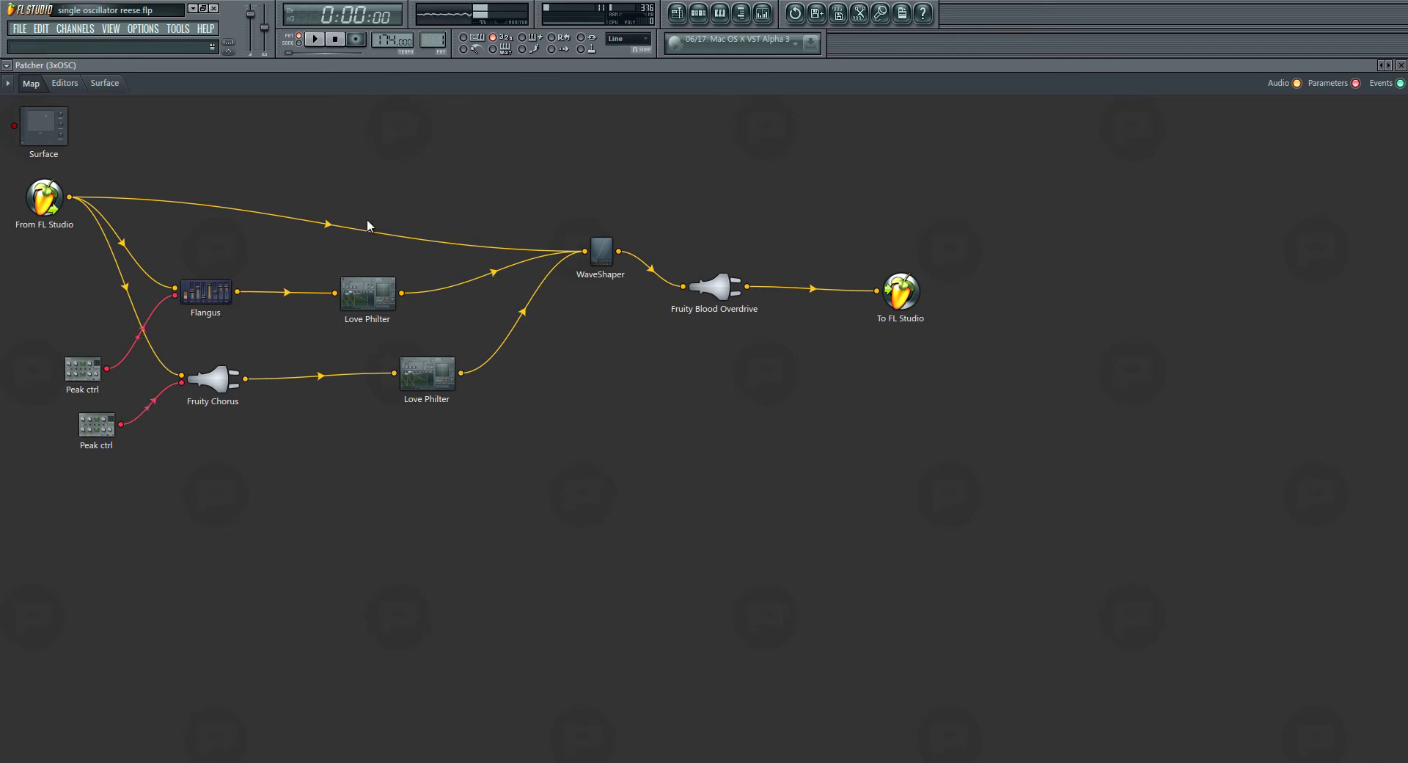
click(1401, 65)
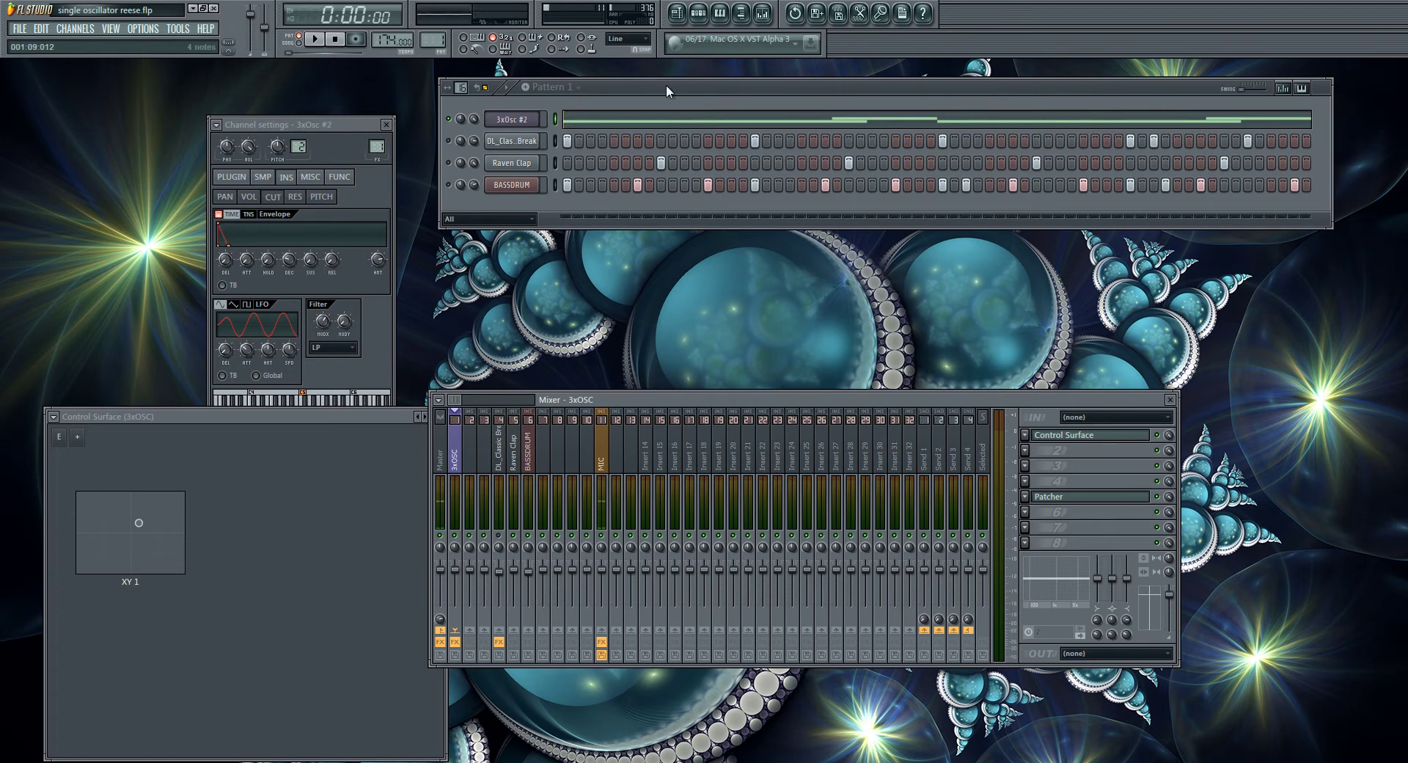
Step: Play Pattern 1 while sweeping the XY 1 point toward the lower left, then stop
drag(666, 85, 666, 88)
key(space)
drag(167, 524, 94, 554)
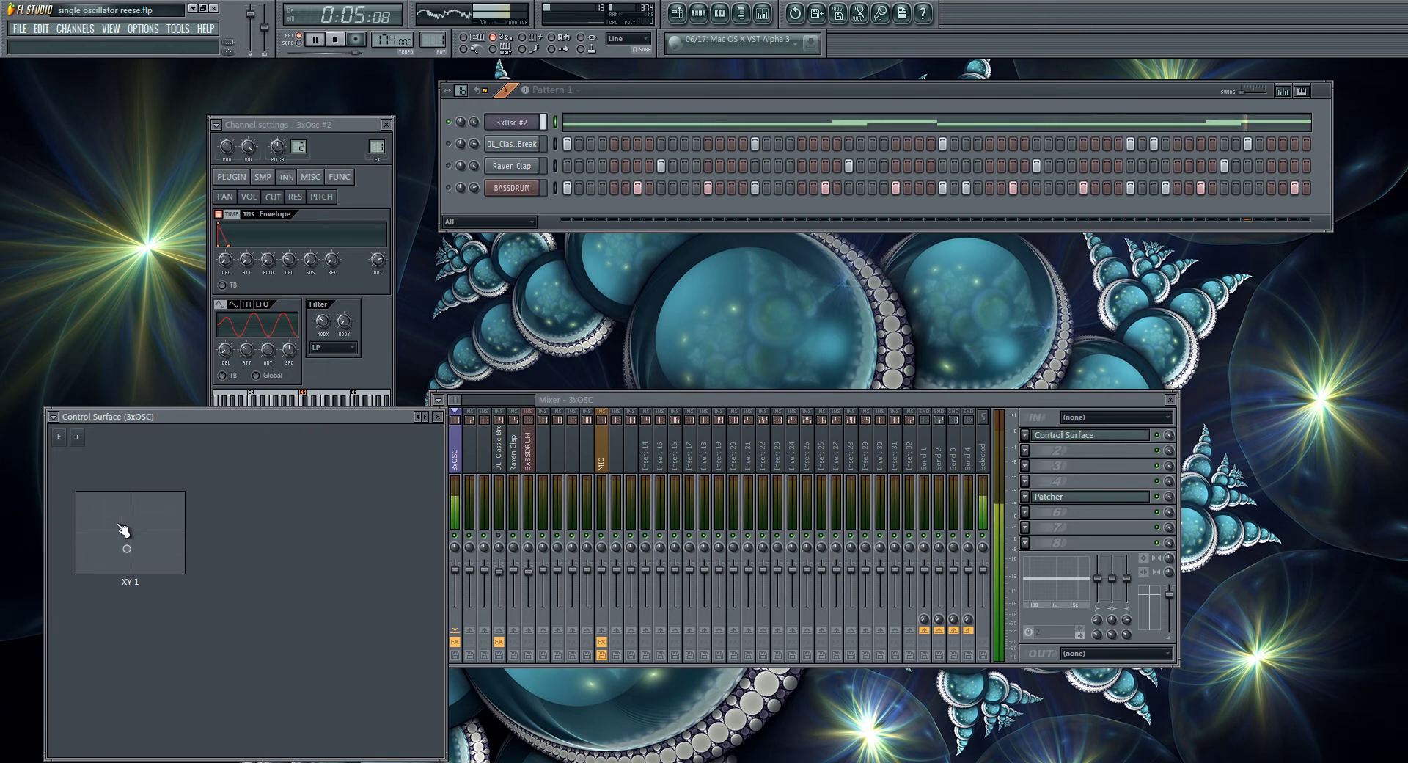
key(space)
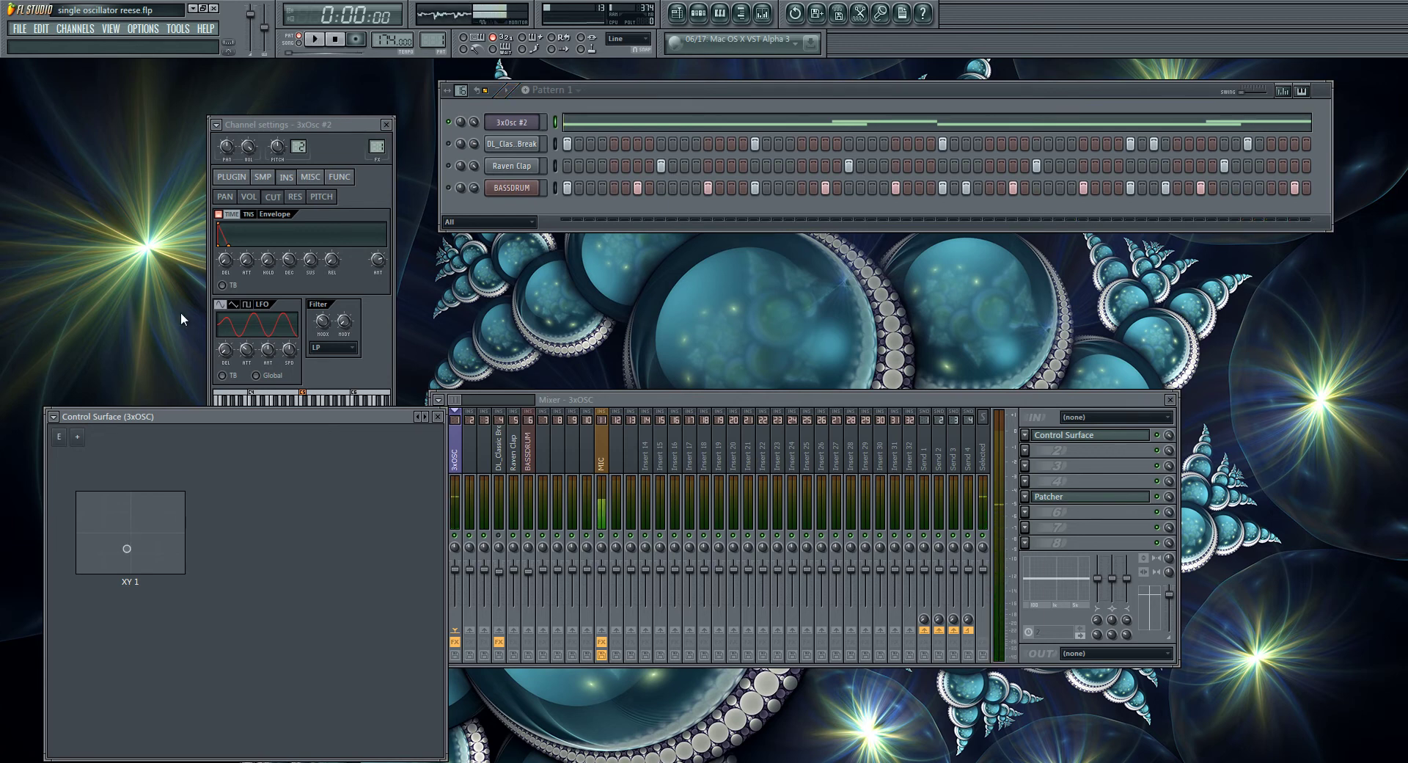
Step: Close the Control Surface and switch off the Patcher effect on the 3xOSC track
click(437, 416)
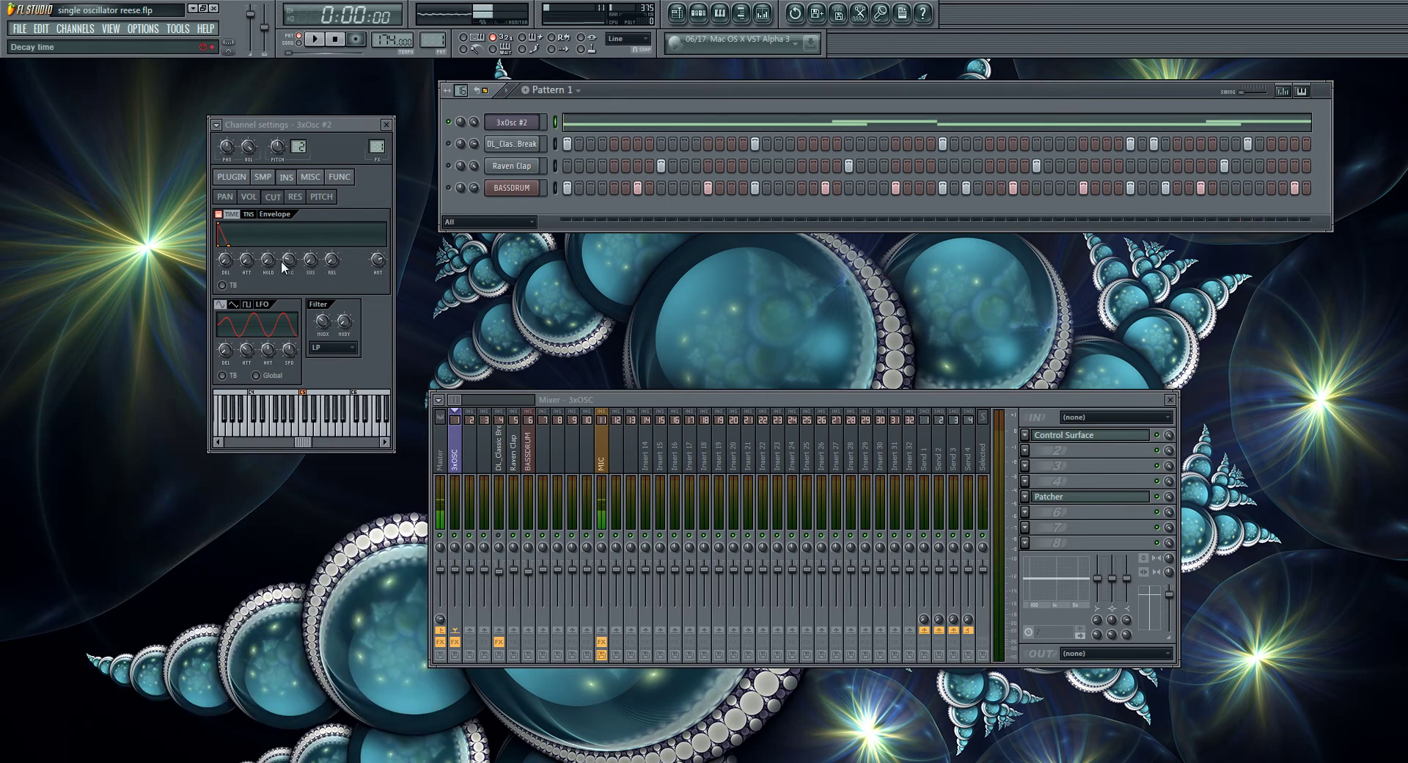
click(231, 177)
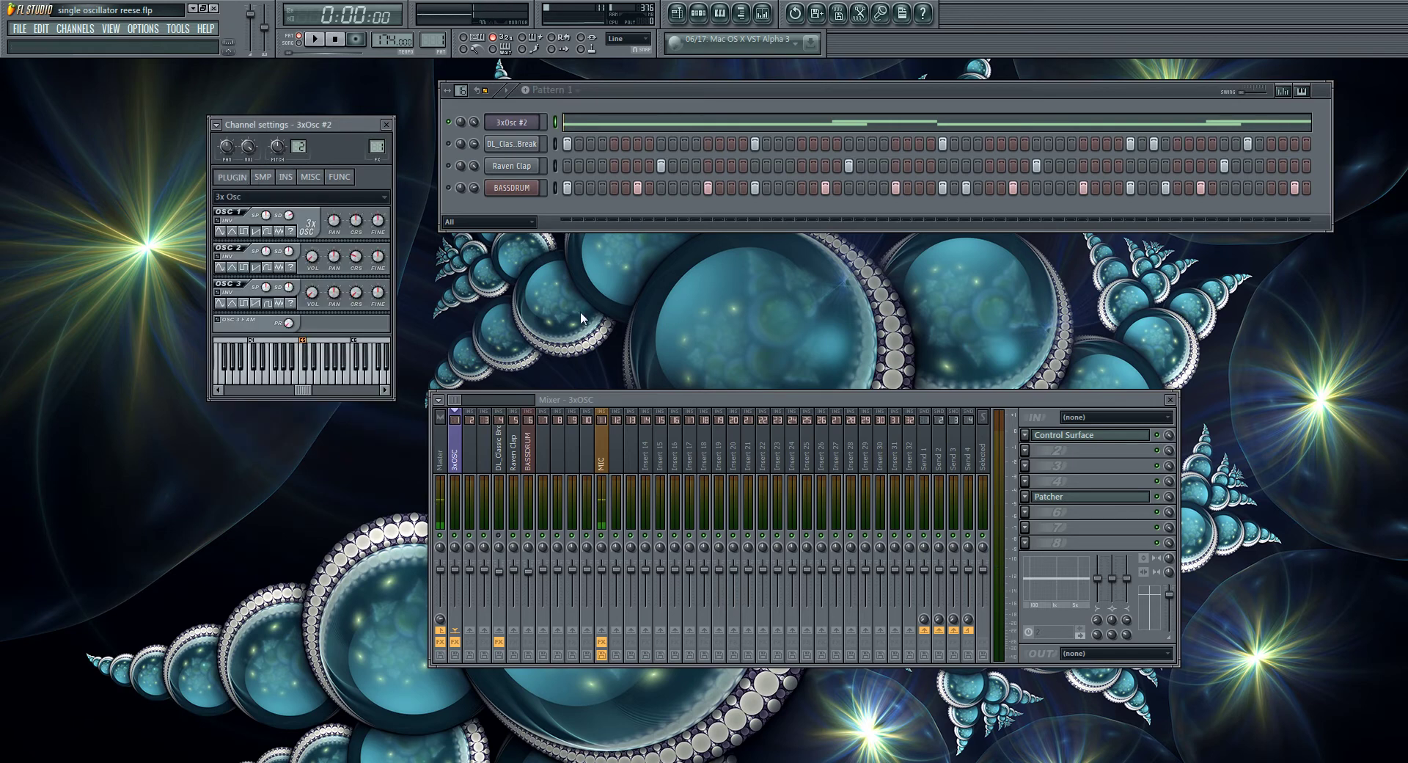
click(1157, 496)
Step: Audition the pattern while sweeping the XY 1 point across the pad, ending at bottom centre
key(space)
click(1064, 437)
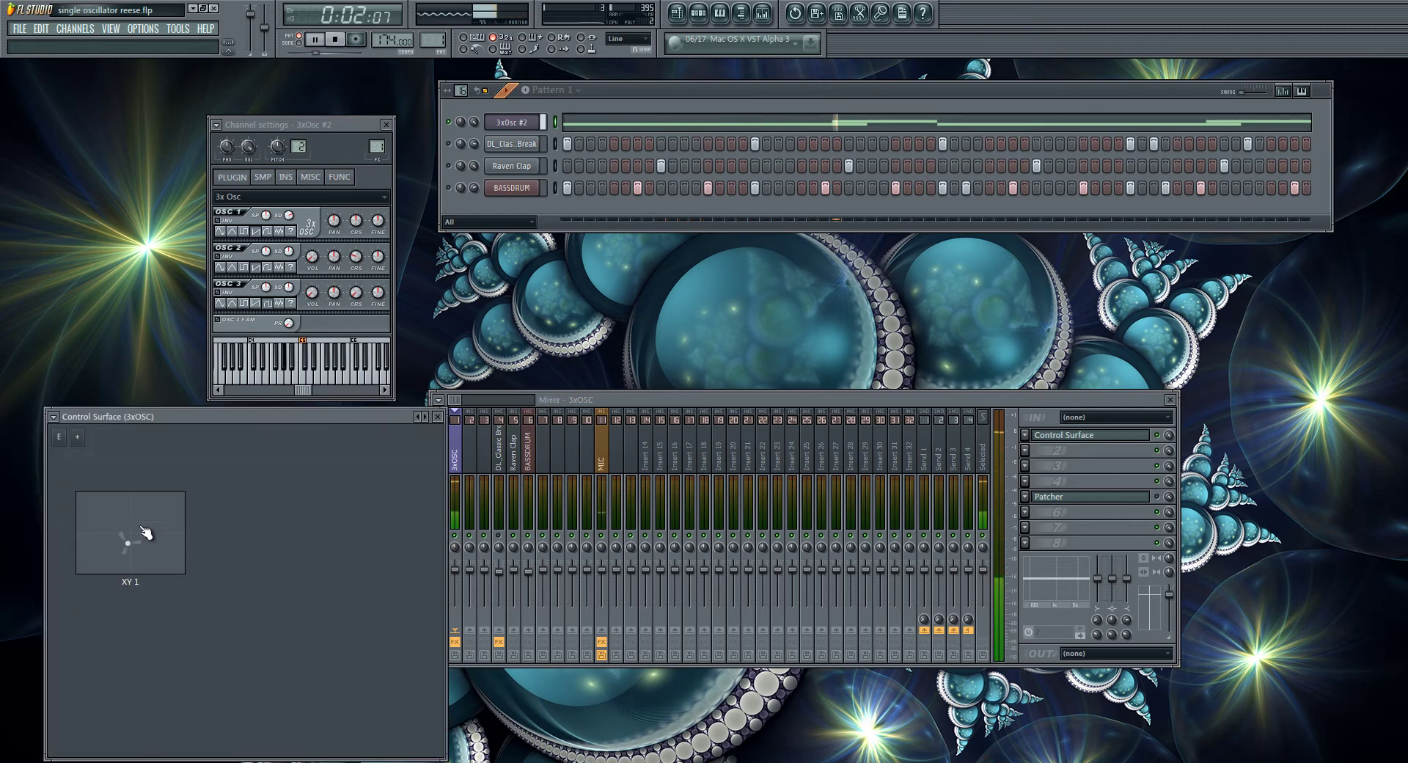
drag(160, 501, 208, 359)
key(space)
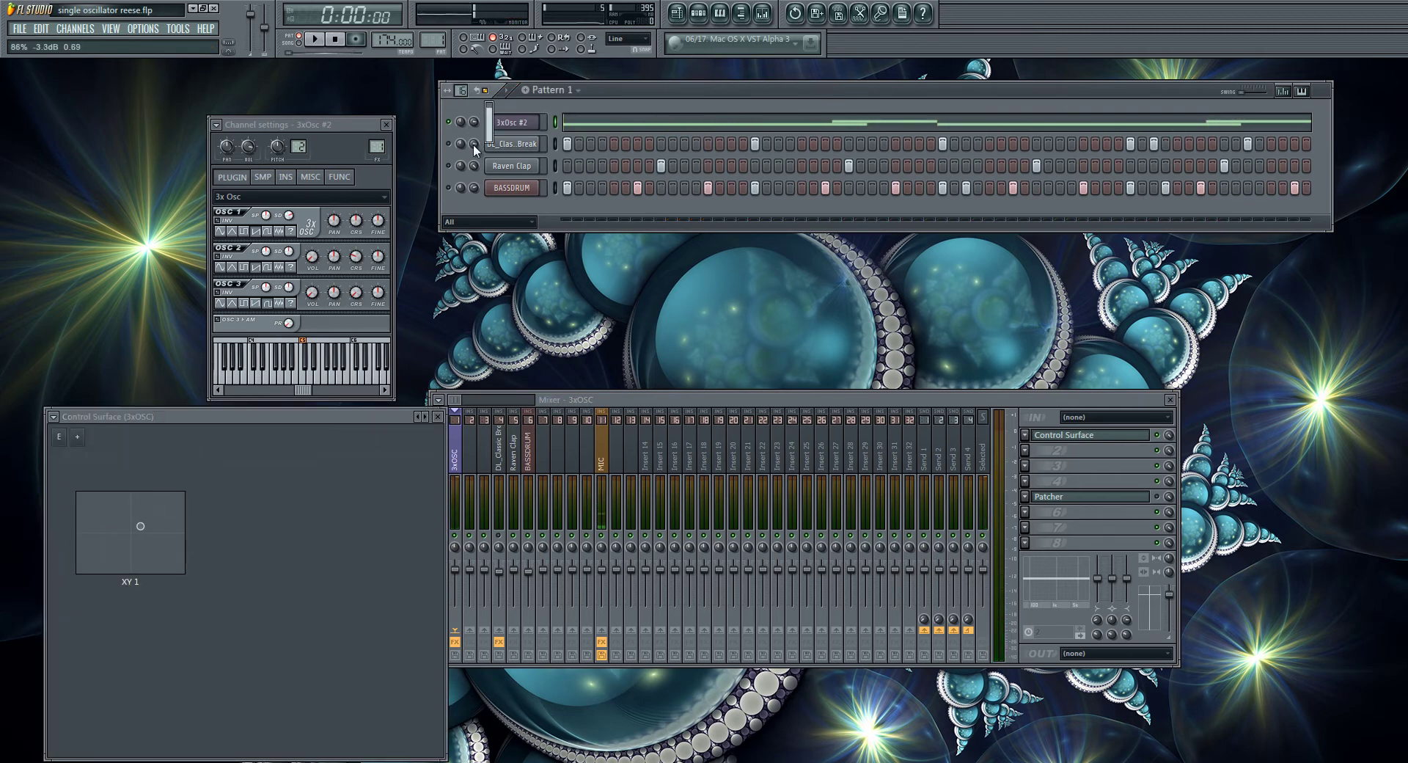
key(space)
drag(136, 539, 289, 419)
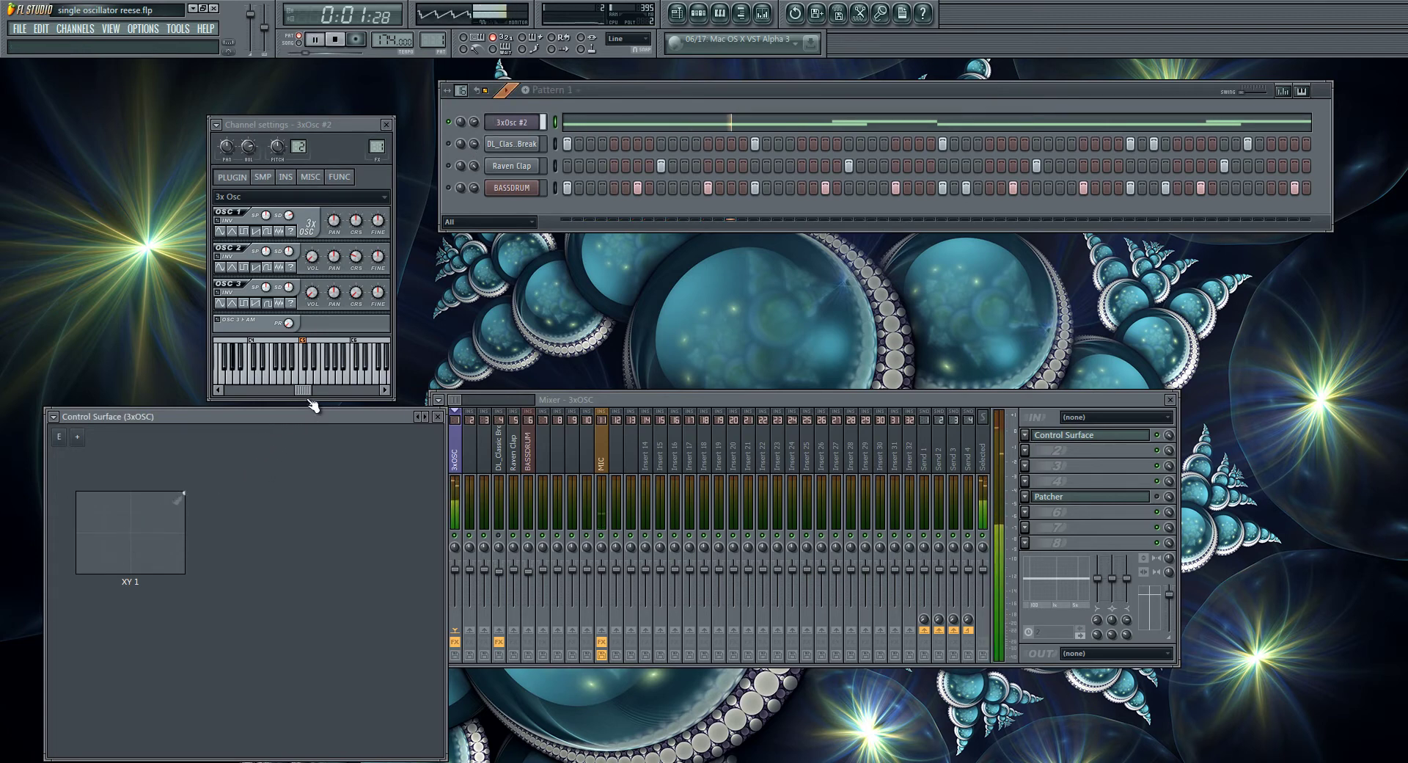
drag(175, 510, 98, 506)
drag(1322, 460, 182, 697)
key(space)
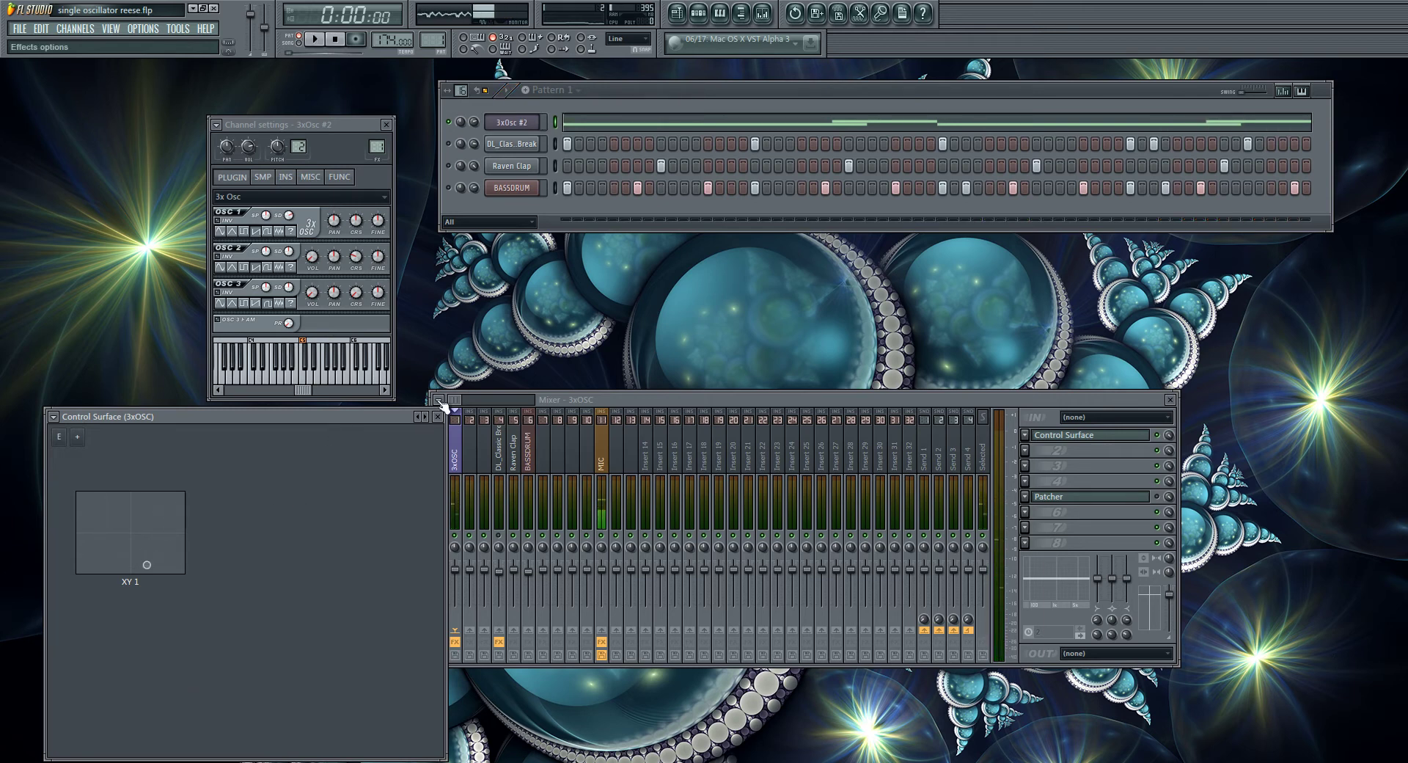
Step: Open the Patcher map, audition with the XY 1 point moved, then close Control Surface and Mixer
click(1108, 503)
key(F9)
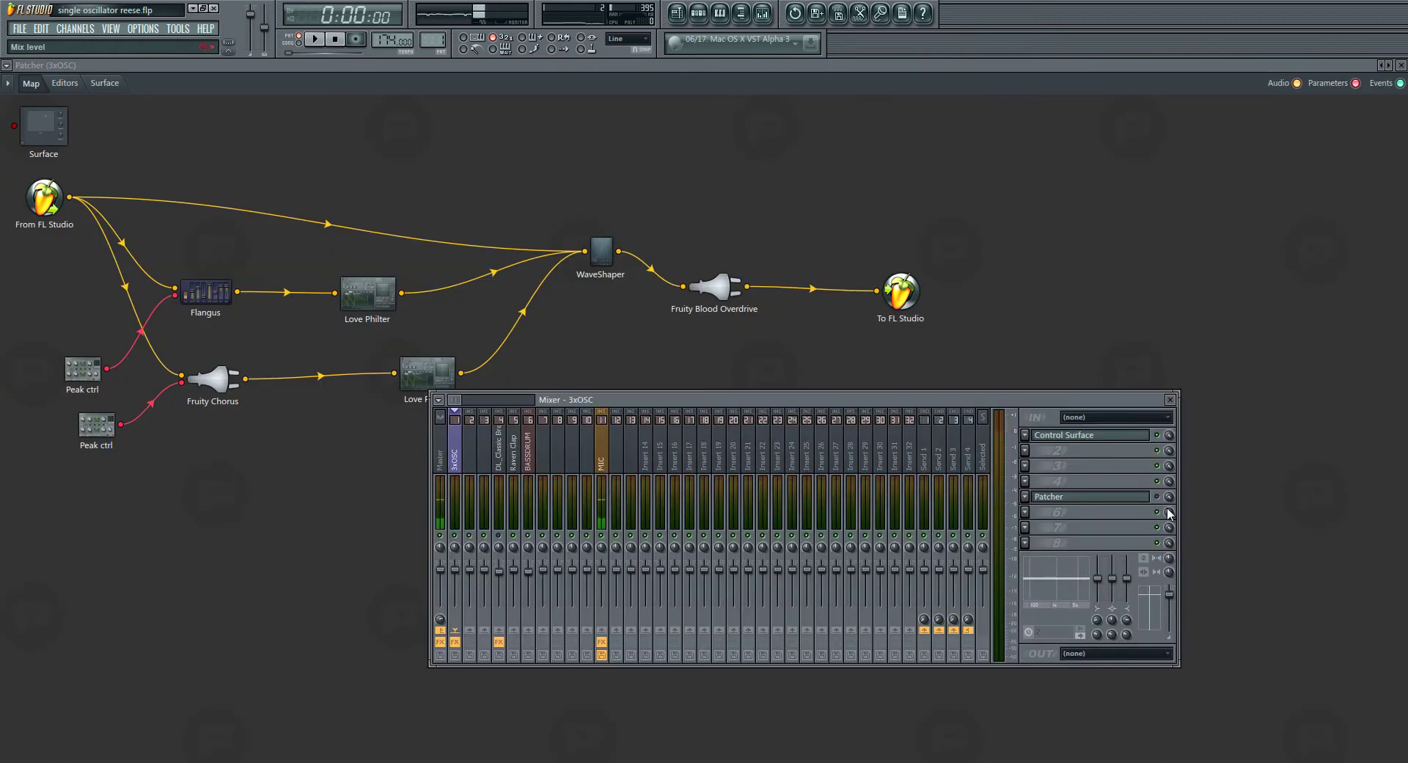
key(space)
click(1092, 435)
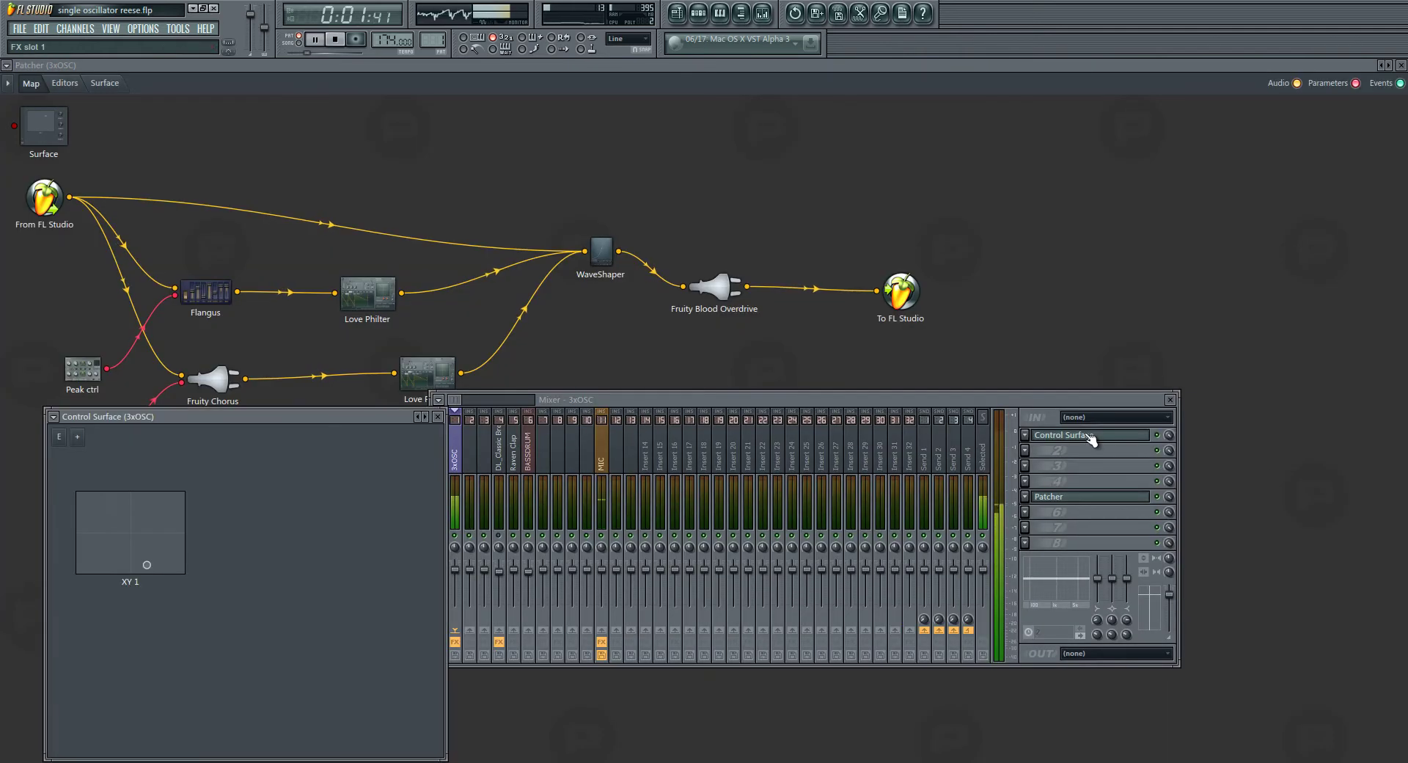
click(159, 511)
key(space)
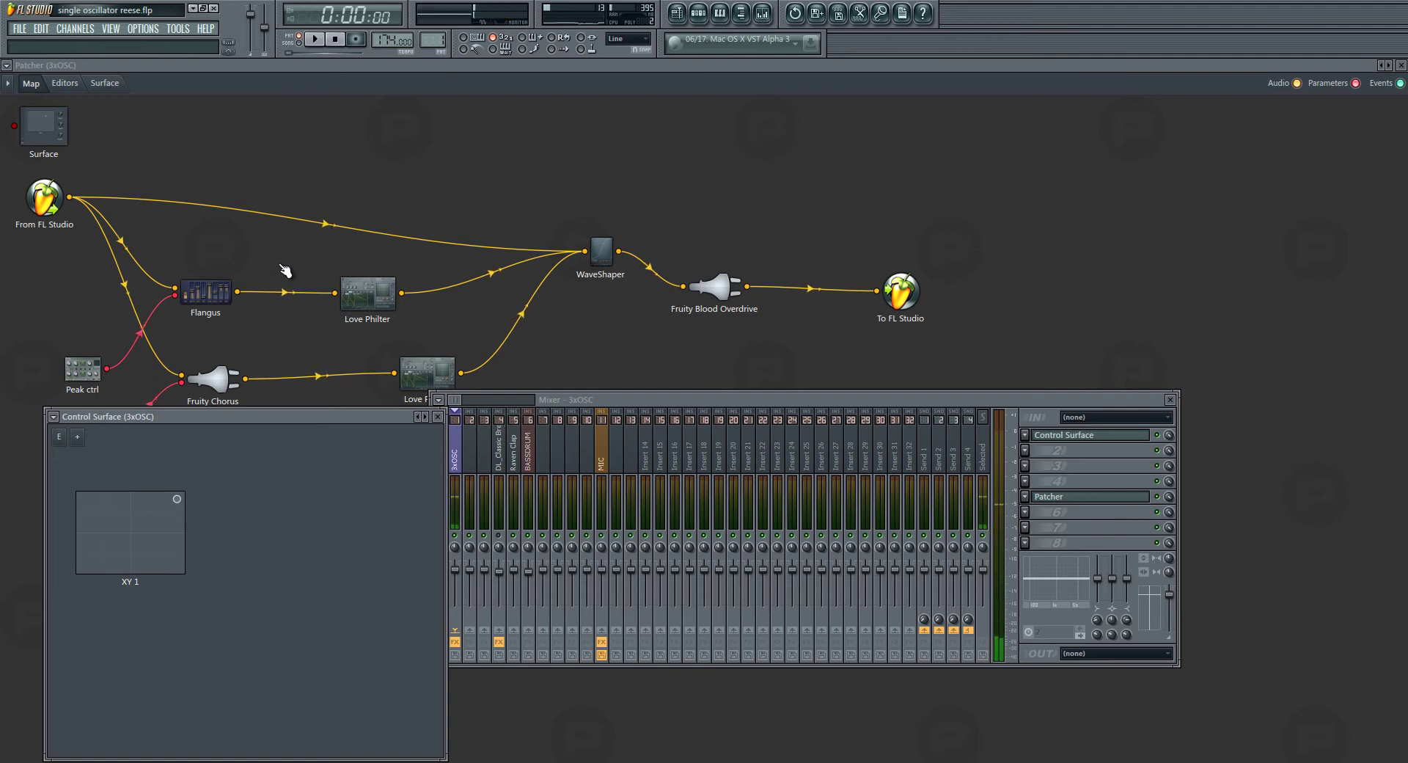
click(440, 417)
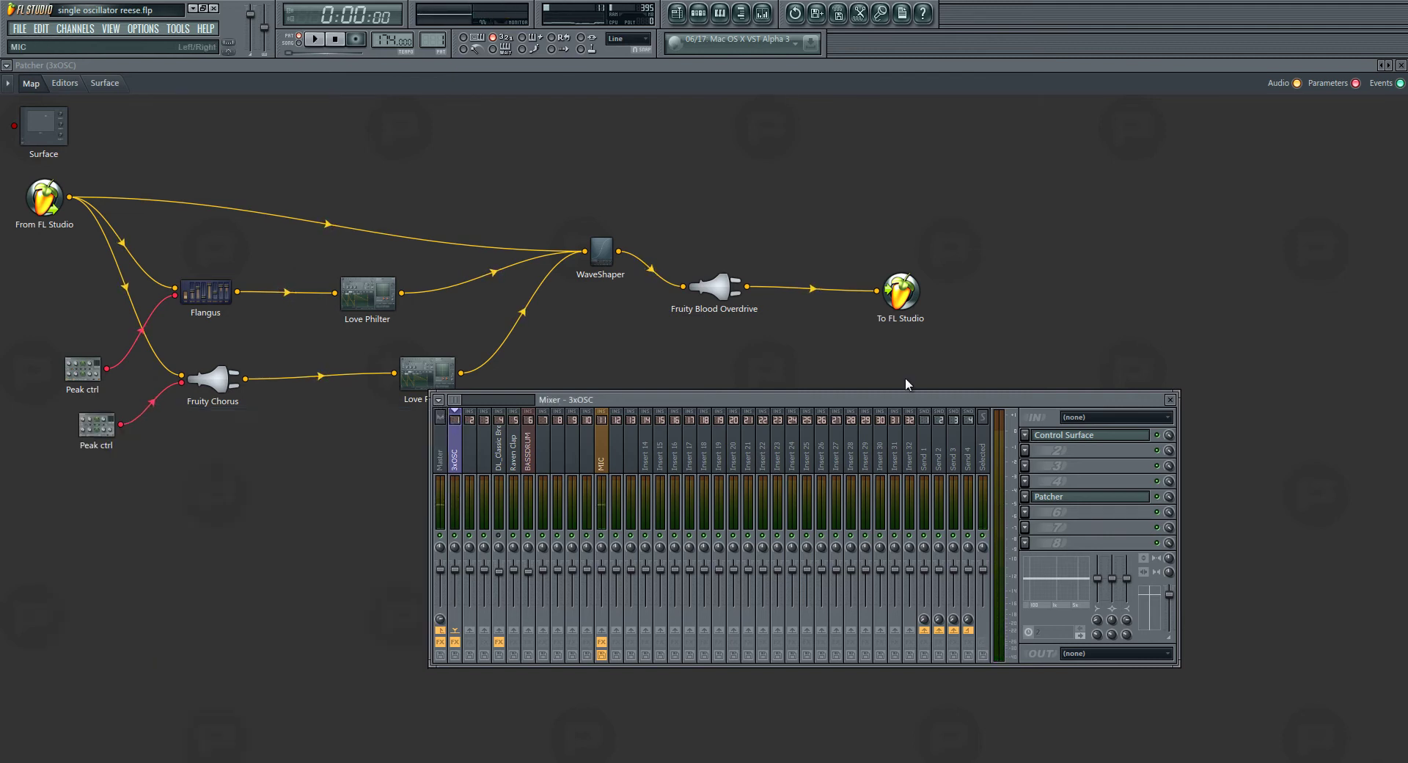
key(F9)
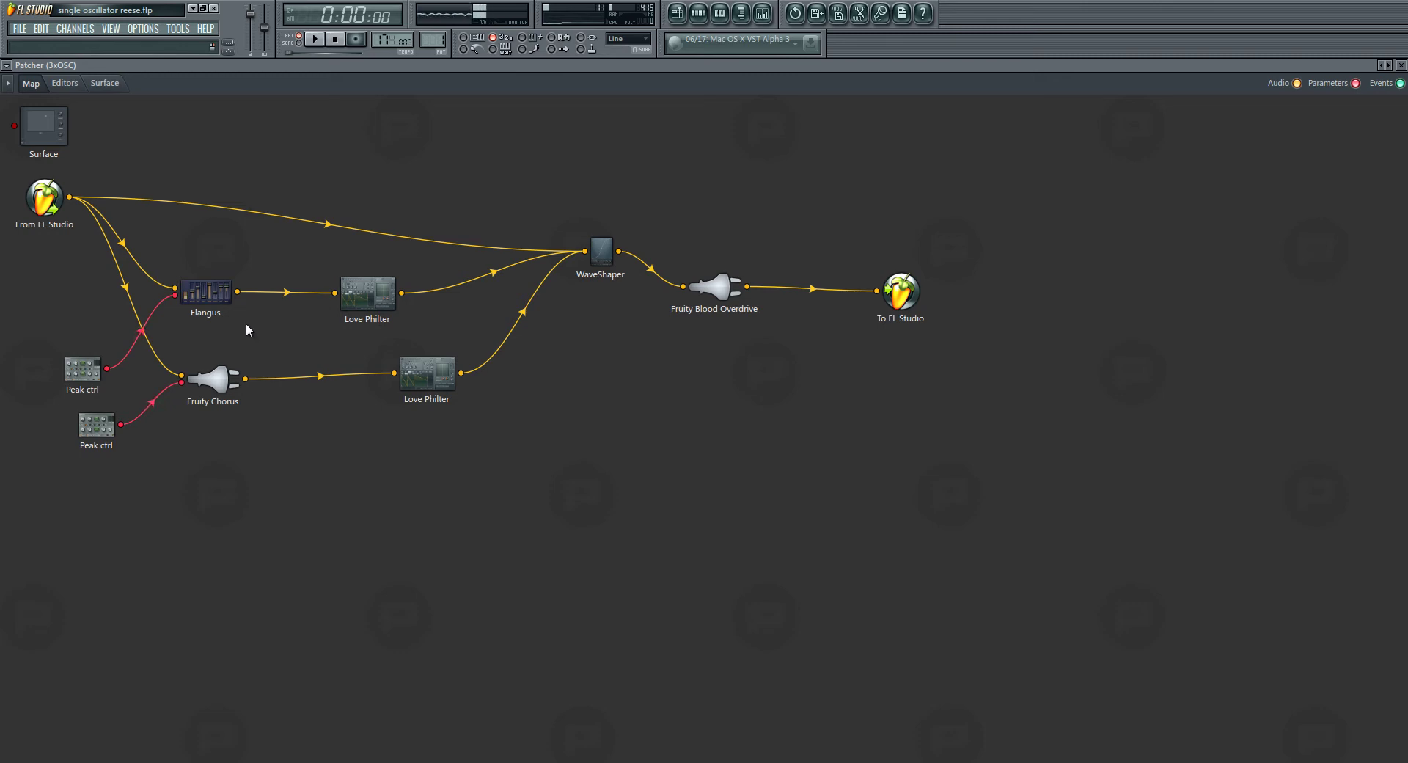
double_click(210, 303)
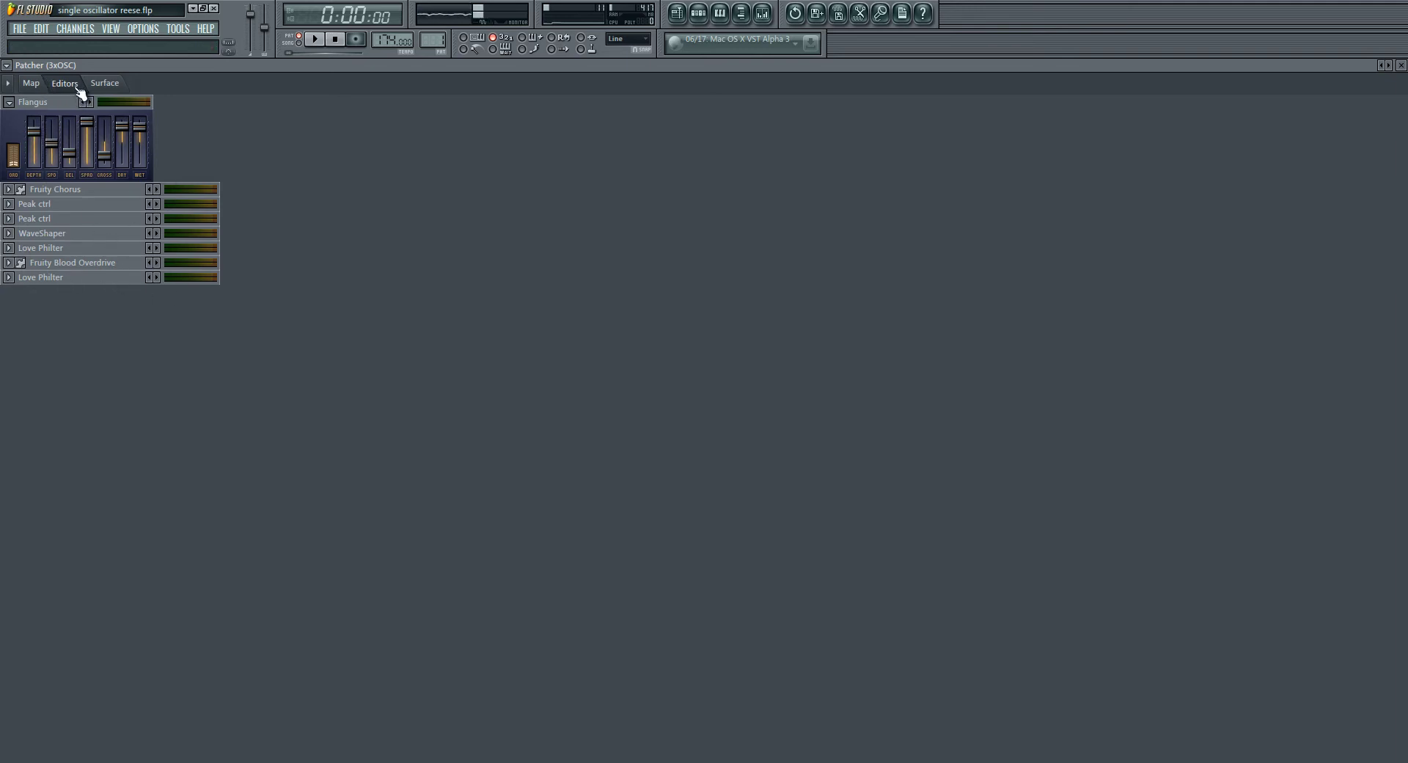
click(33, 83)
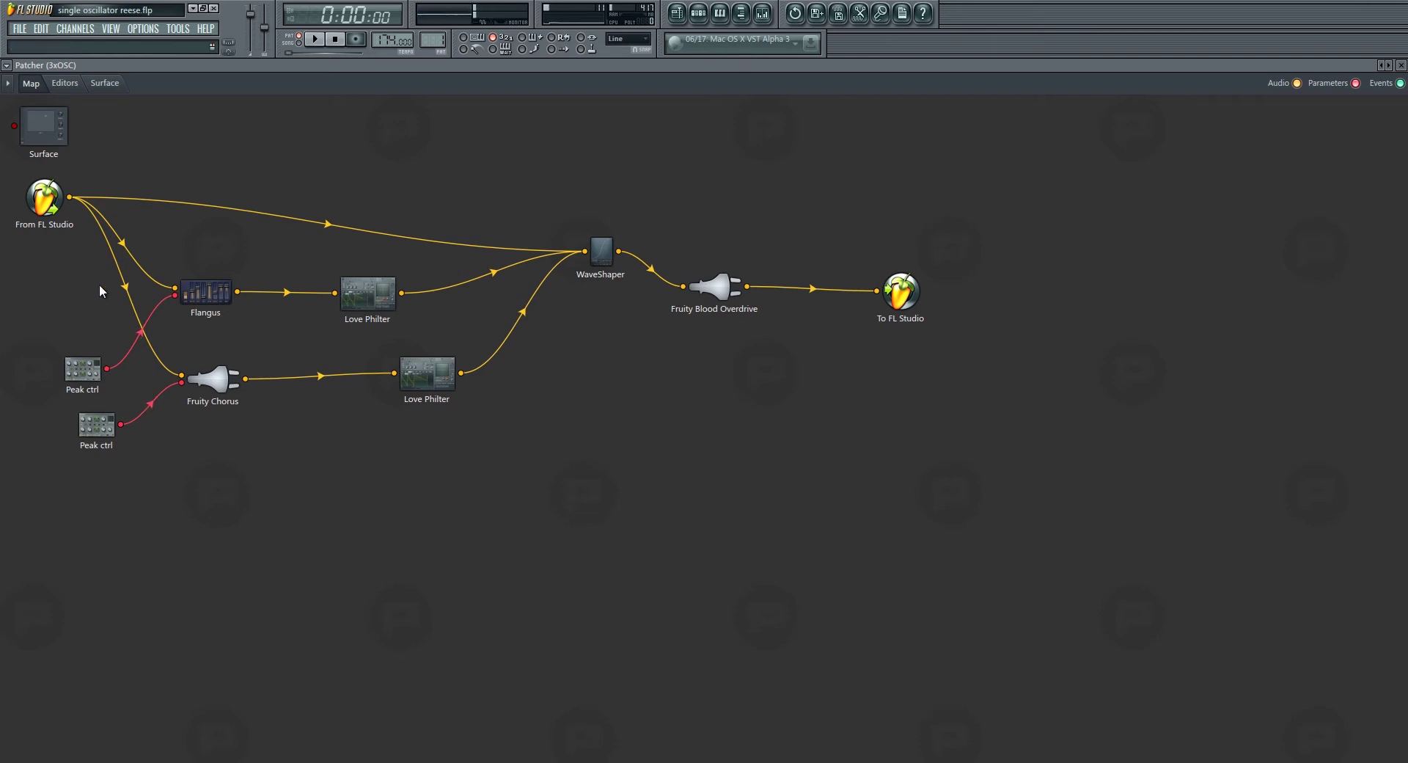
click(65, 83)
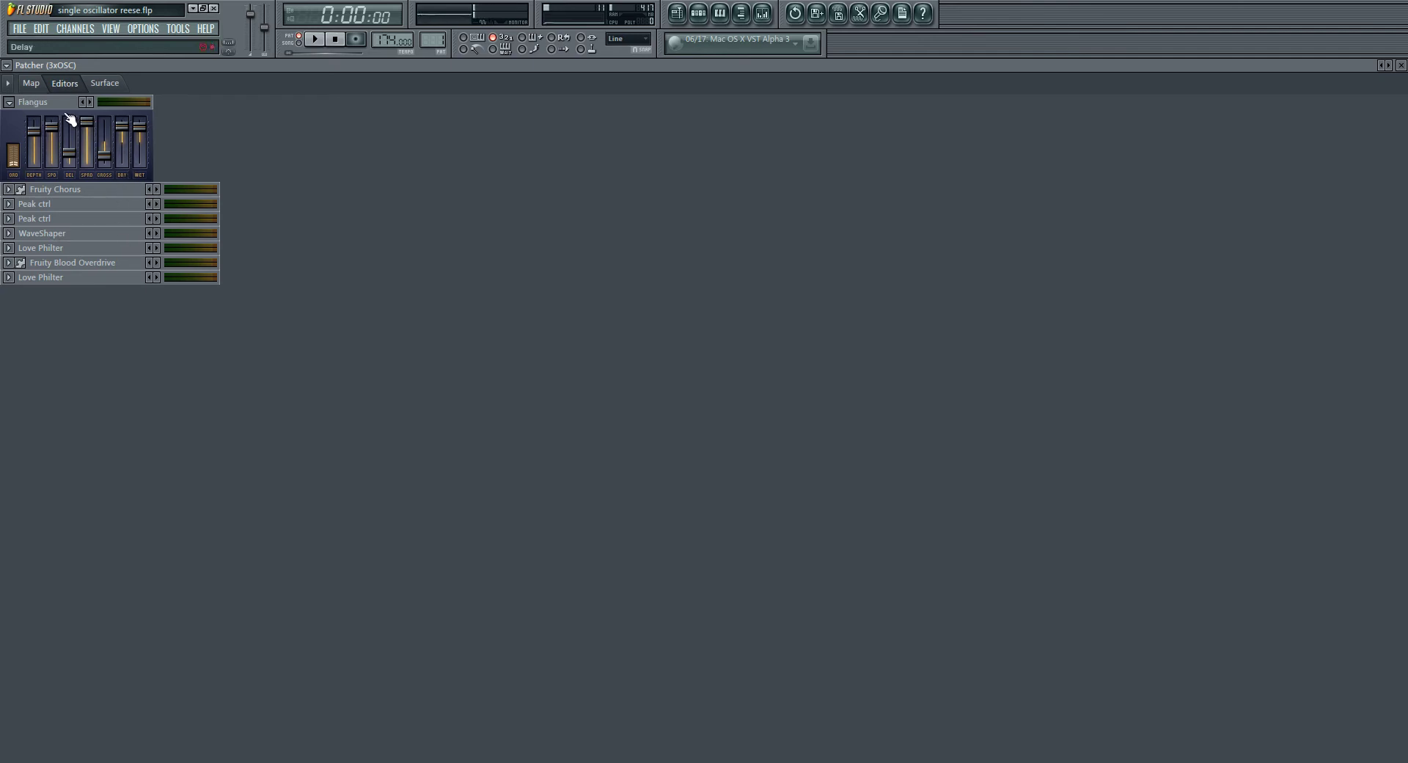
click(9, 102)
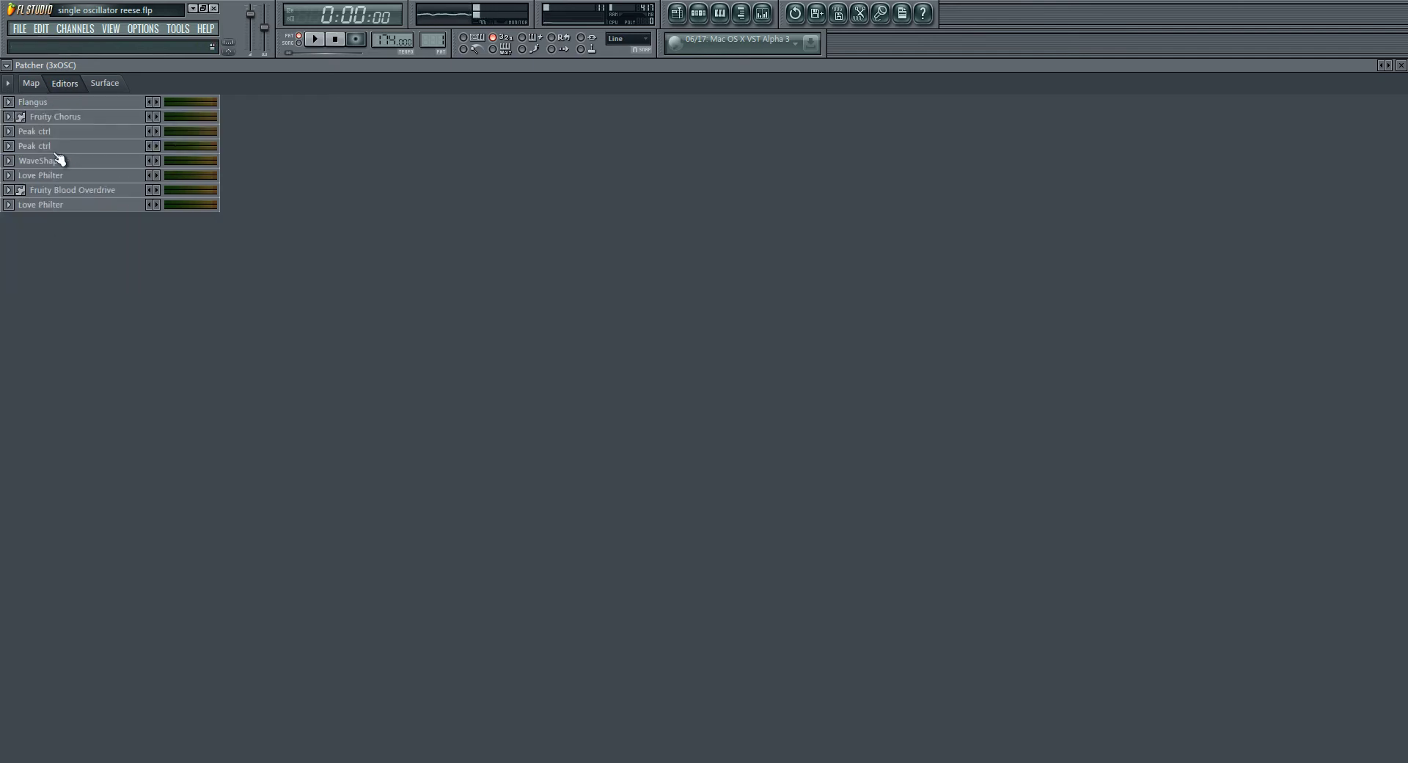
click(31, 83)
double_click(215, 297)
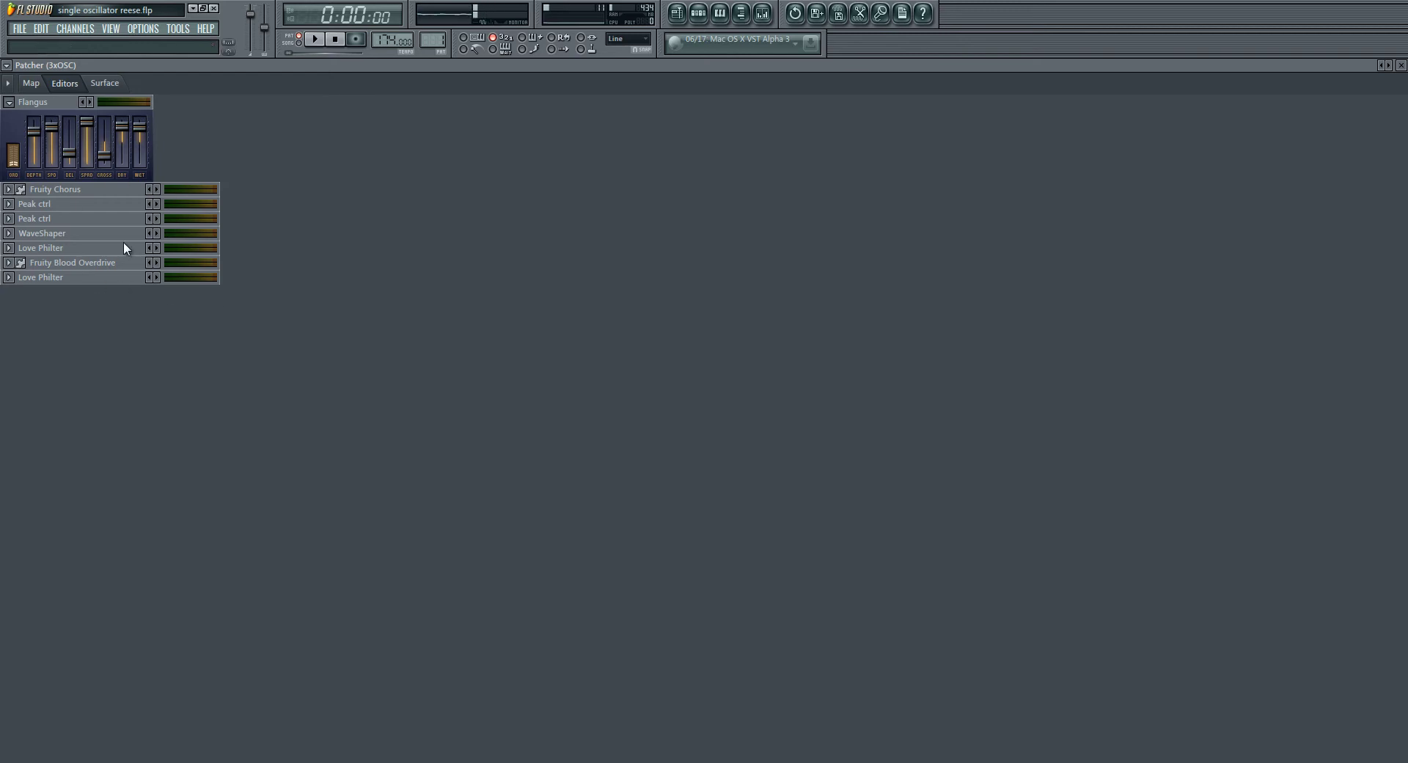
Step: View the upper Peak ctrl editor twice, returning to the Patcher routing map each time
click(35, 83)
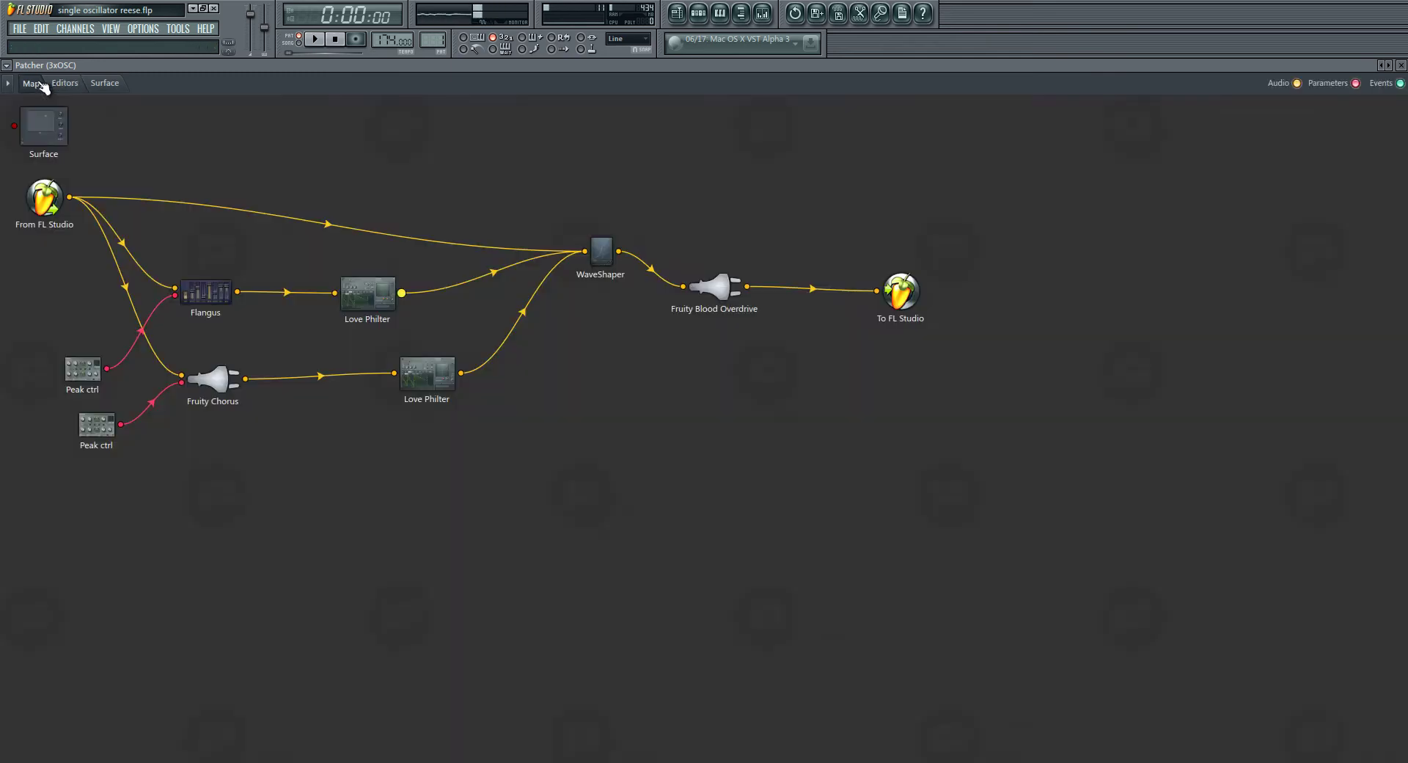
double_click(87, 368)
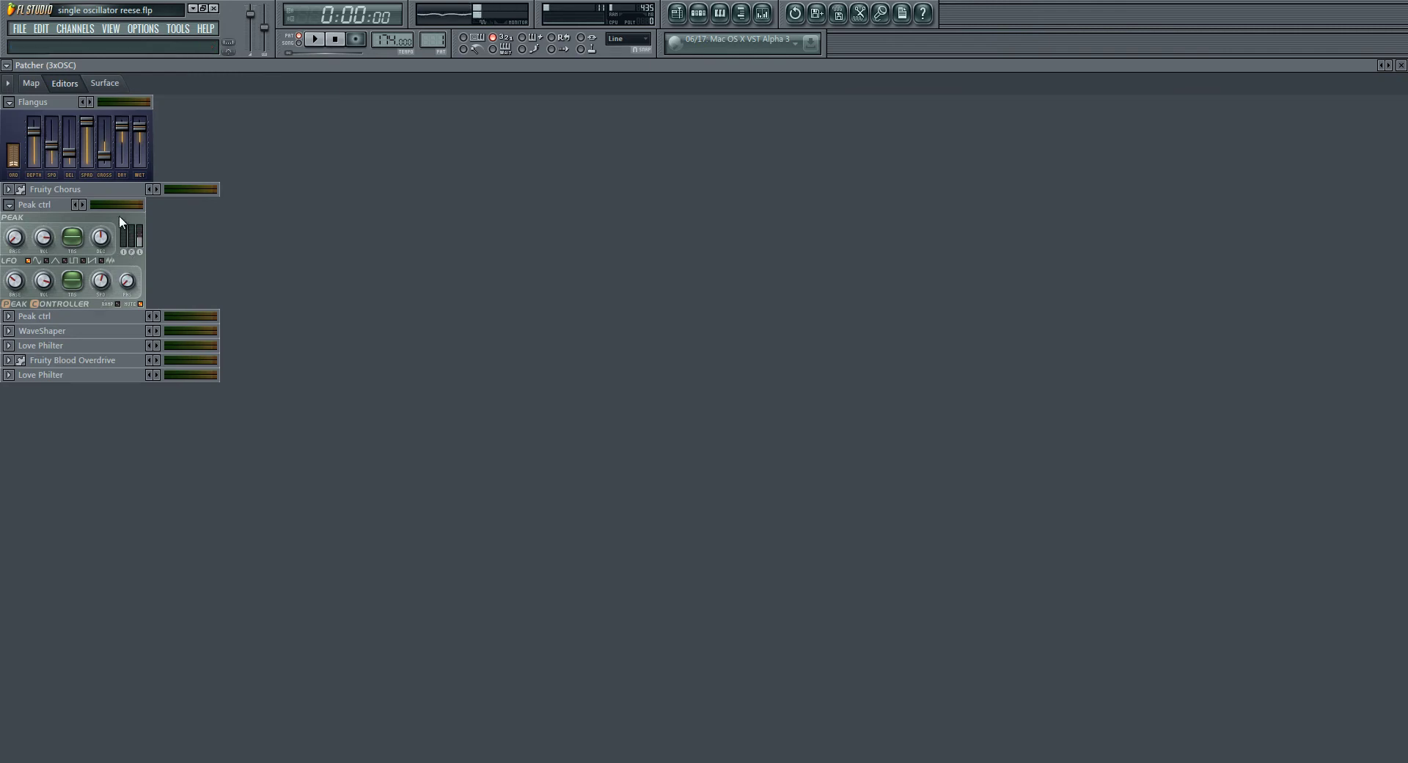
click(33, 84)
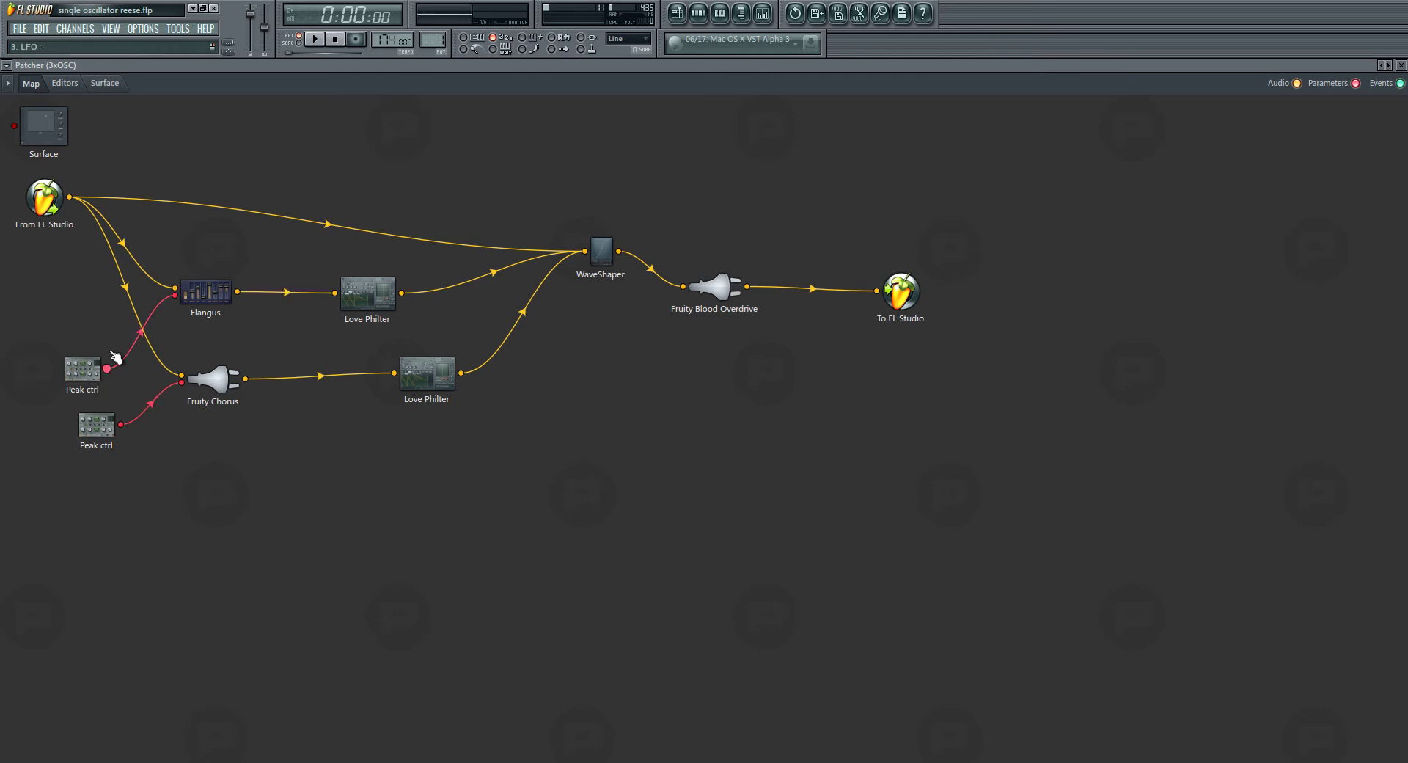
double_click(87, 370)
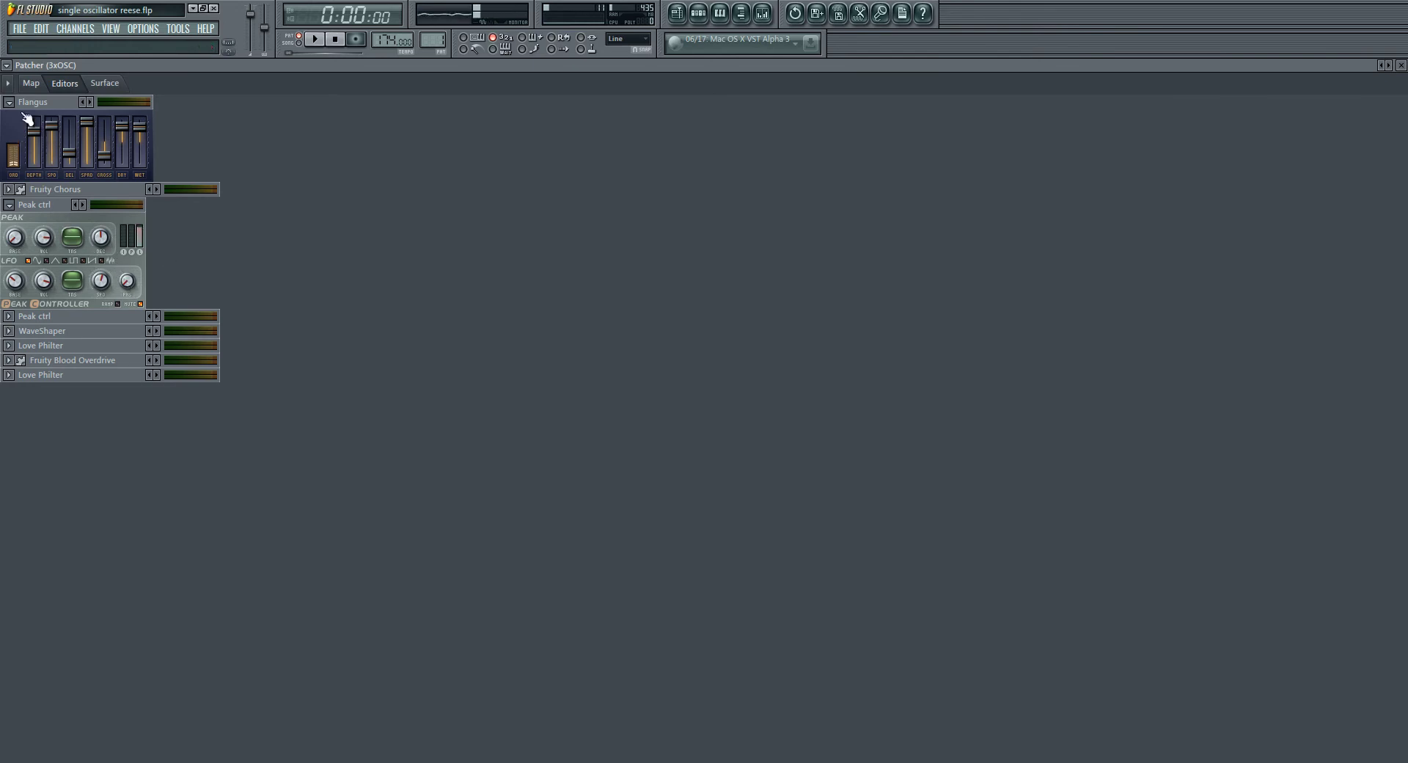
click(32, 86)
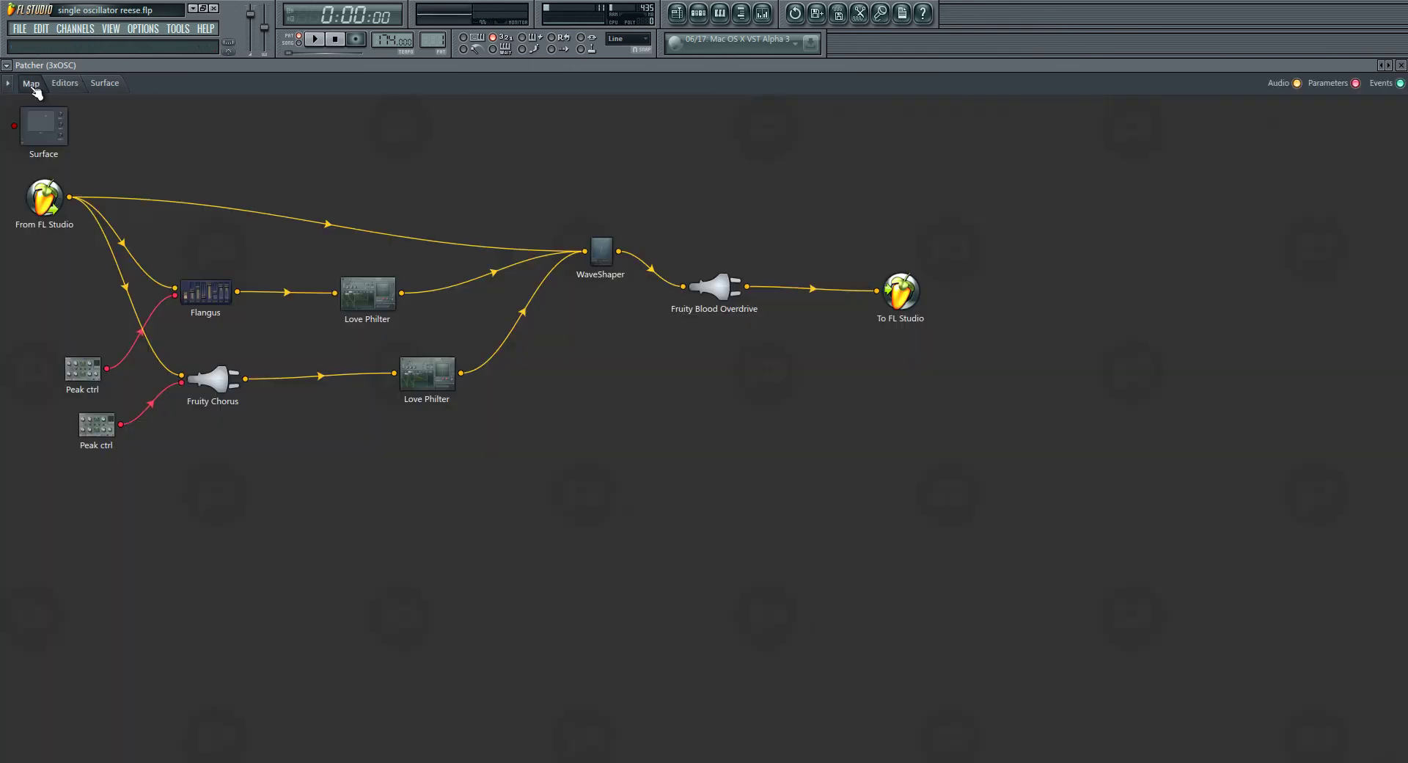
Step: Set the upper Peak ctrl's controller output to 3. LFO and return to the Editors page
right_click(87, 373)
mouse_move(138, 462)
mouse_move(209, 477)
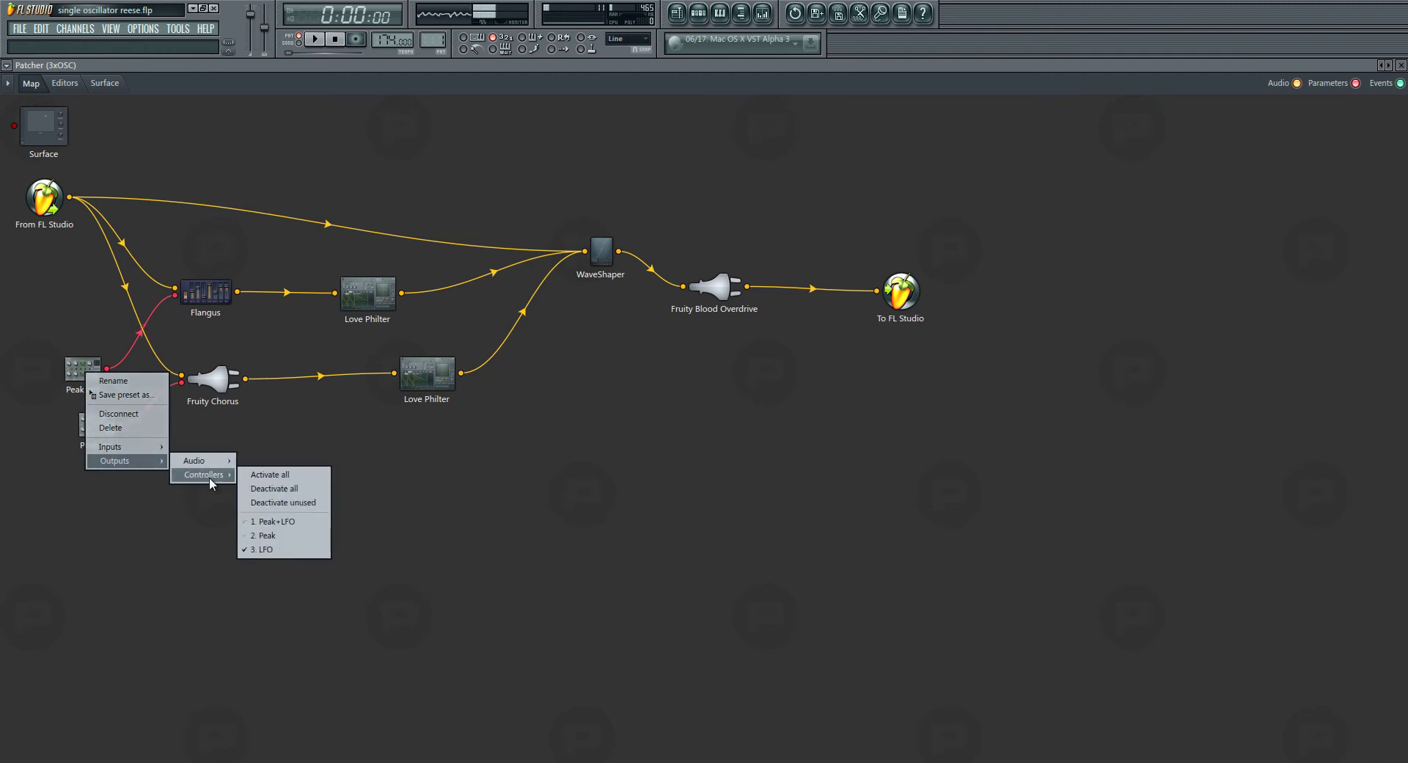
click(288, 548)
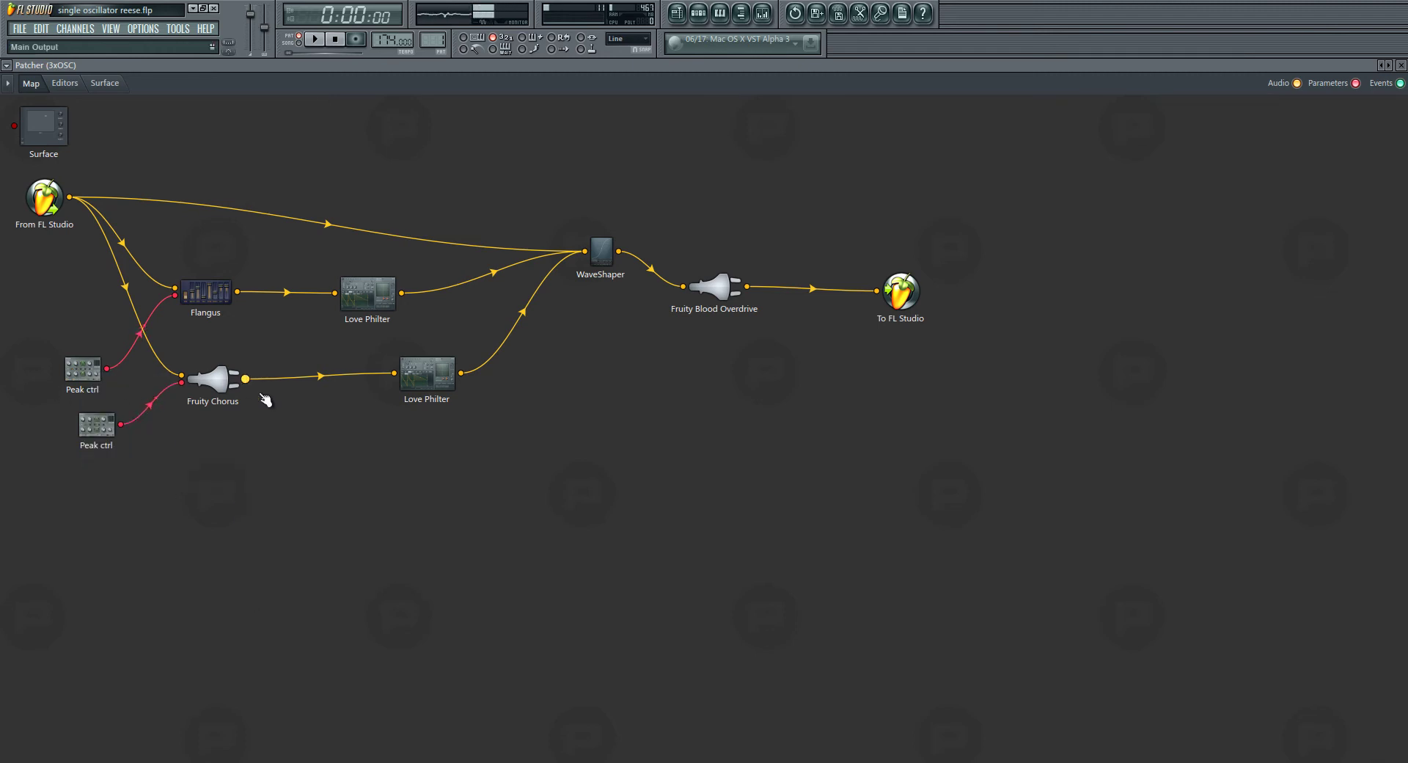
click(64, 83)
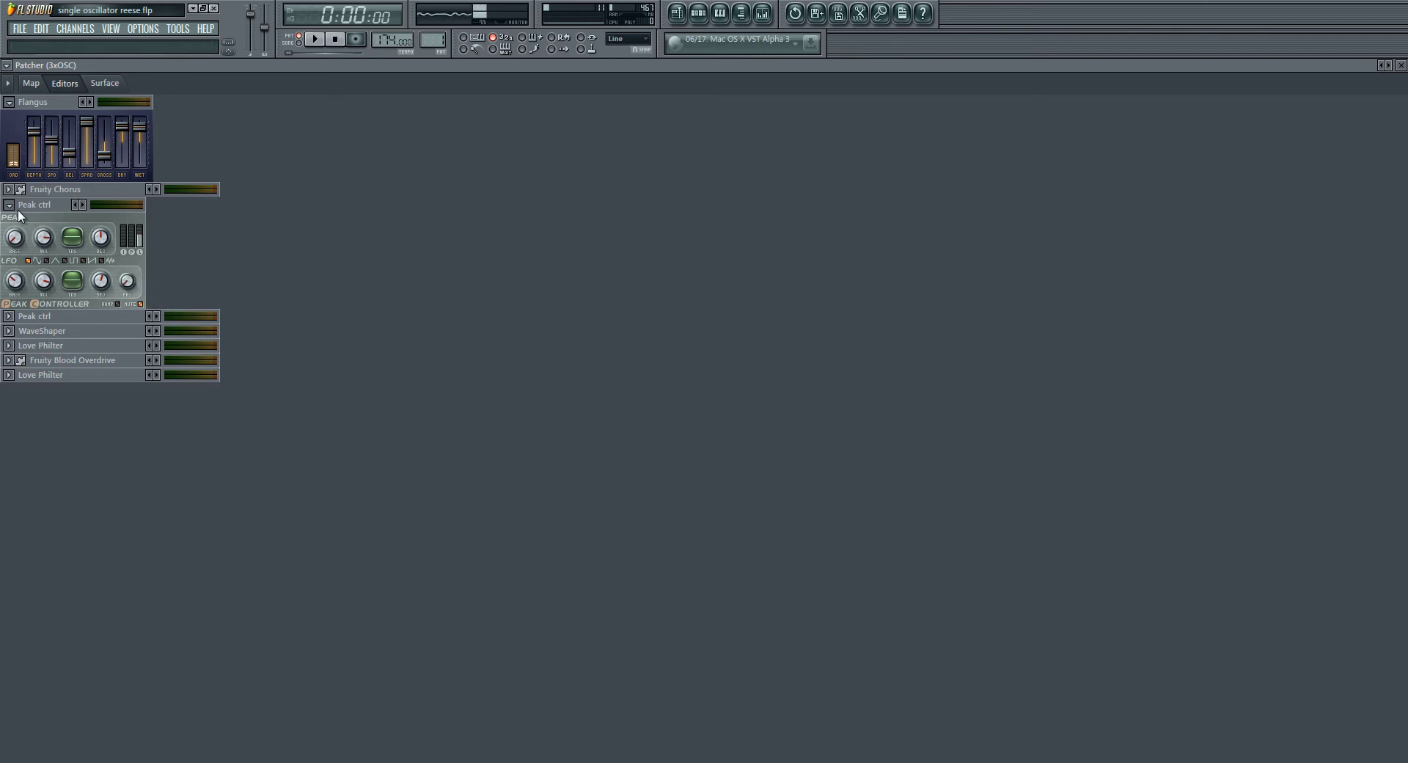
Step: Open the Flangus editor, inspect the DEL slider's link options, and return to the map
click(31, 83)
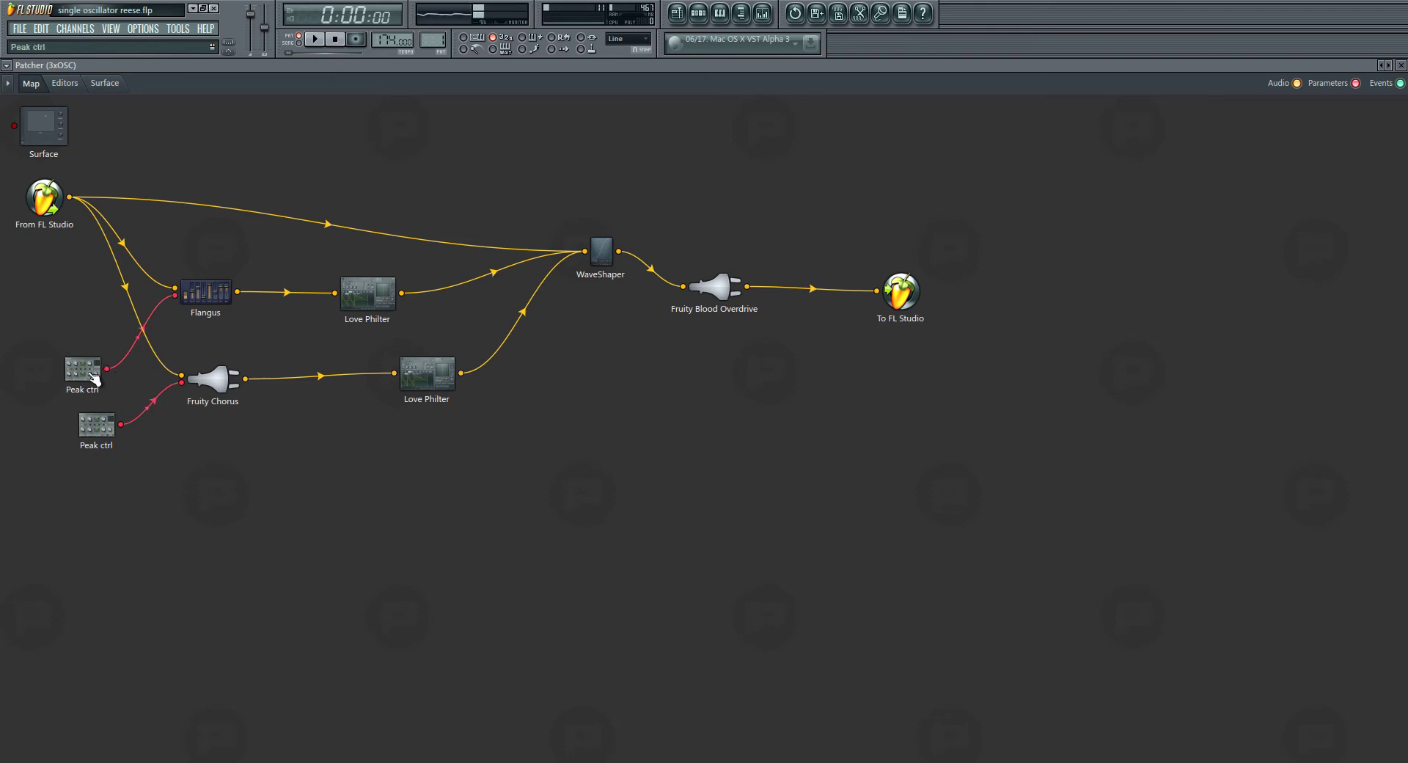
double_click(209, 292)
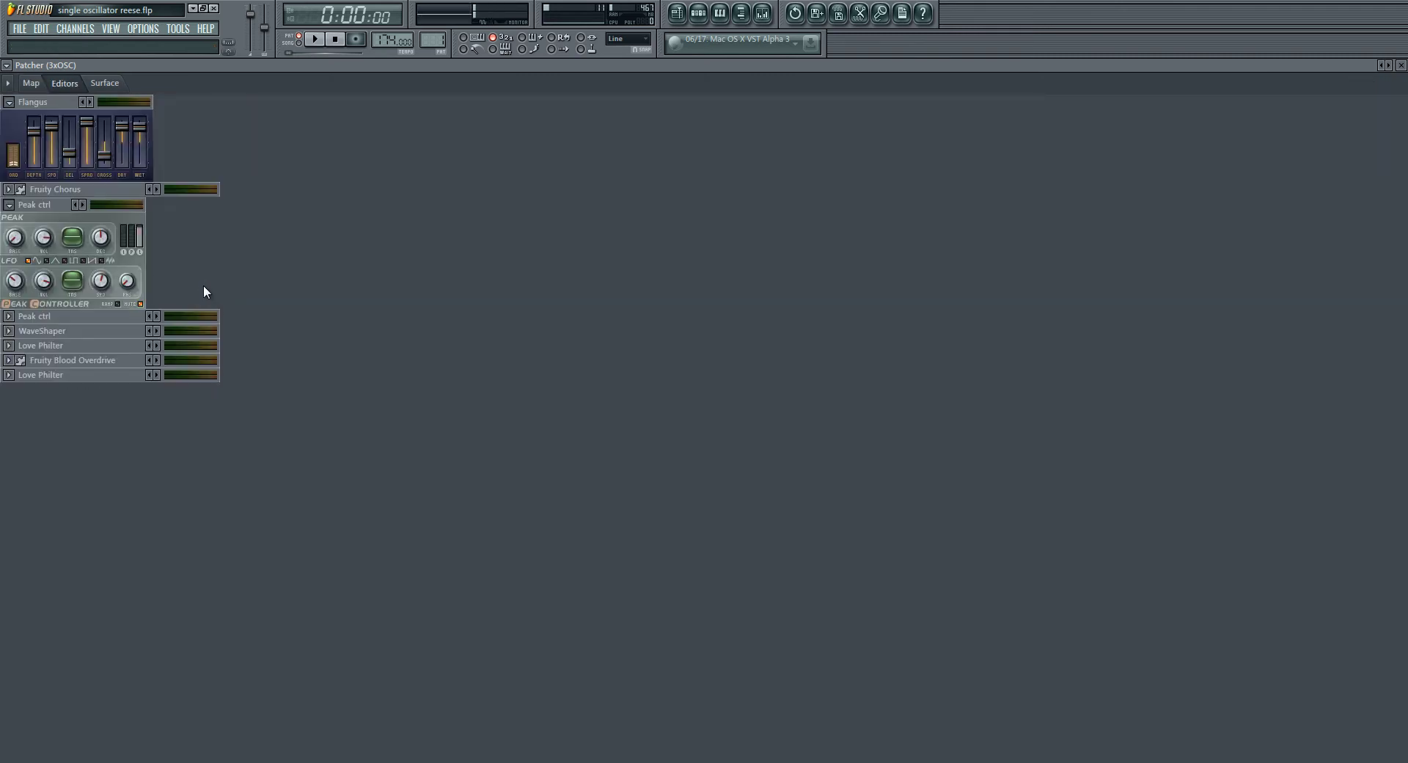
right_click(53, 130)
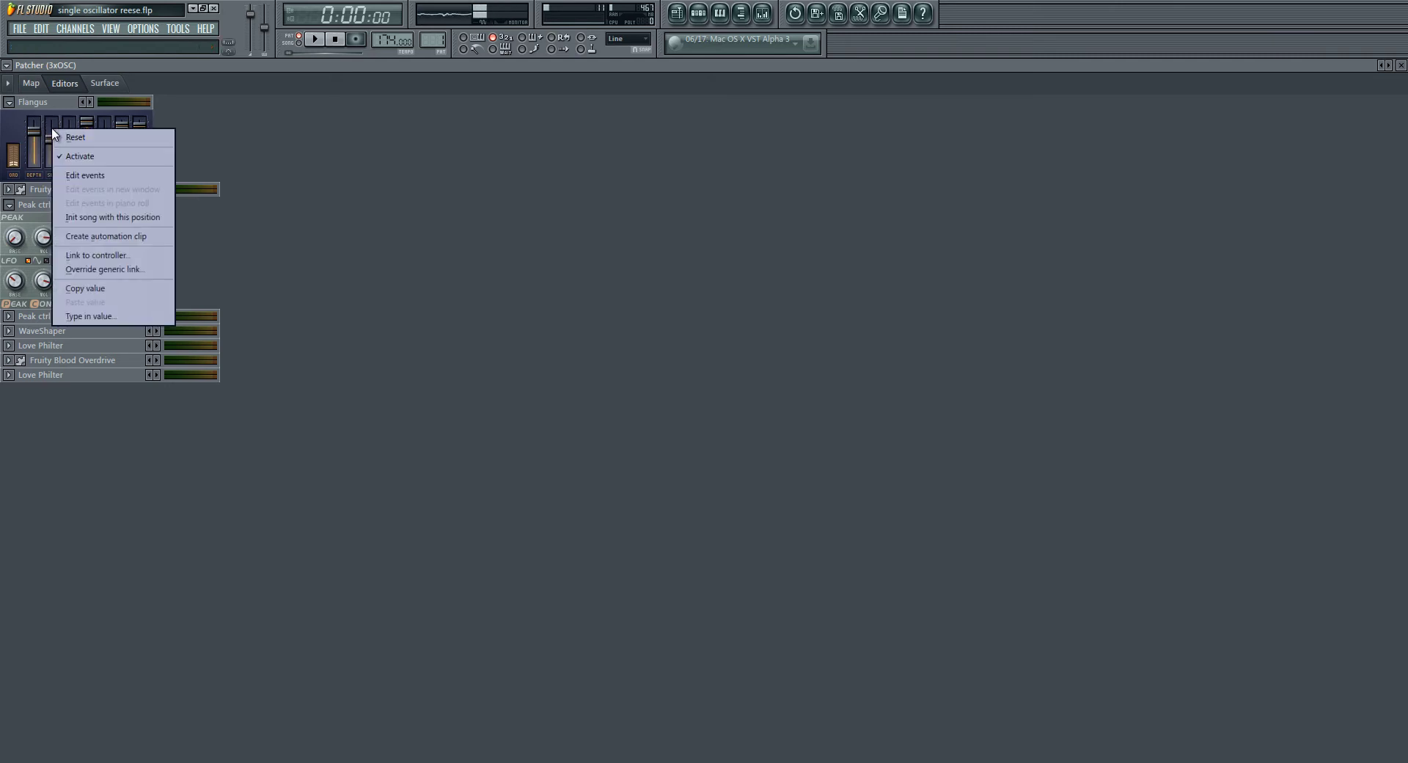
click(101, 157)
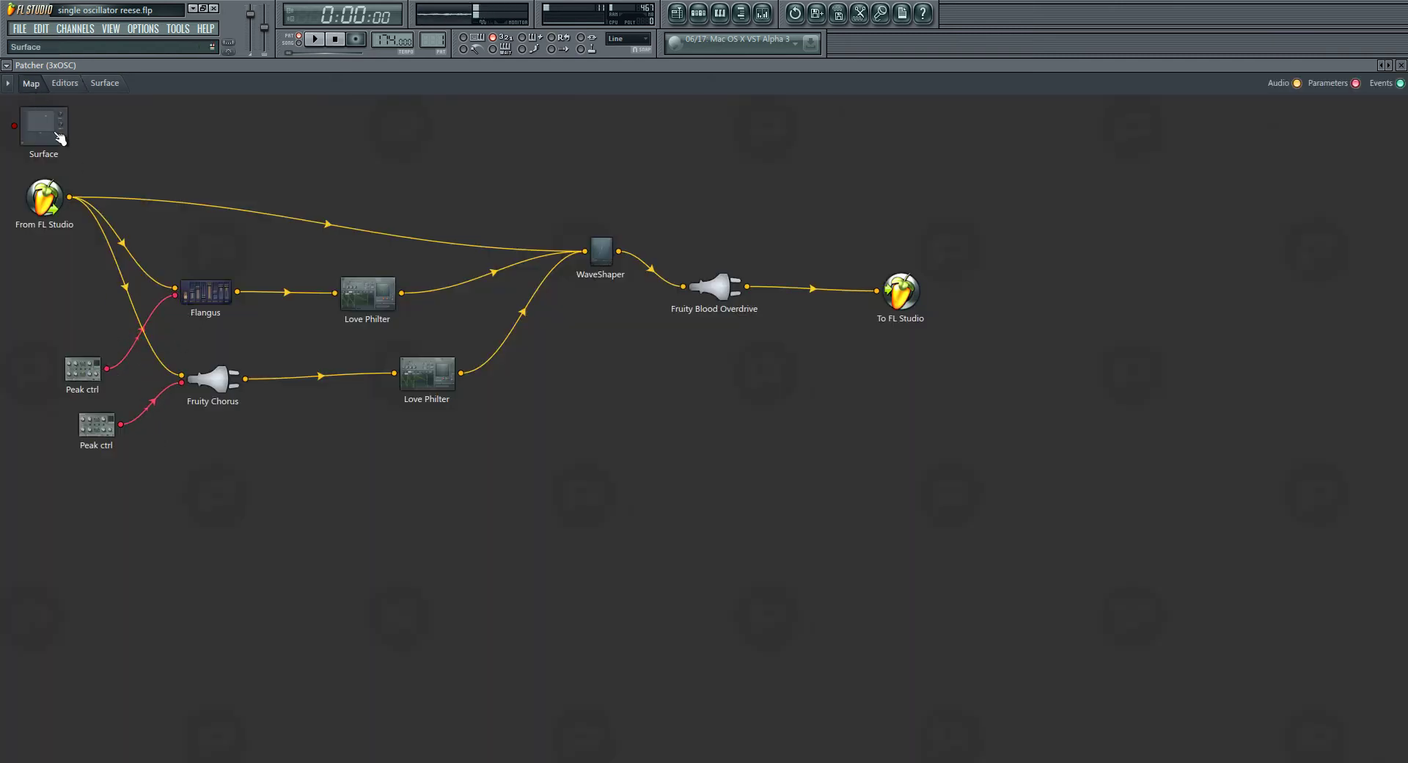
Step: Return to the Editors page with the Flangus and upper Peak ctrl panels expanded
double_click(83, 368)
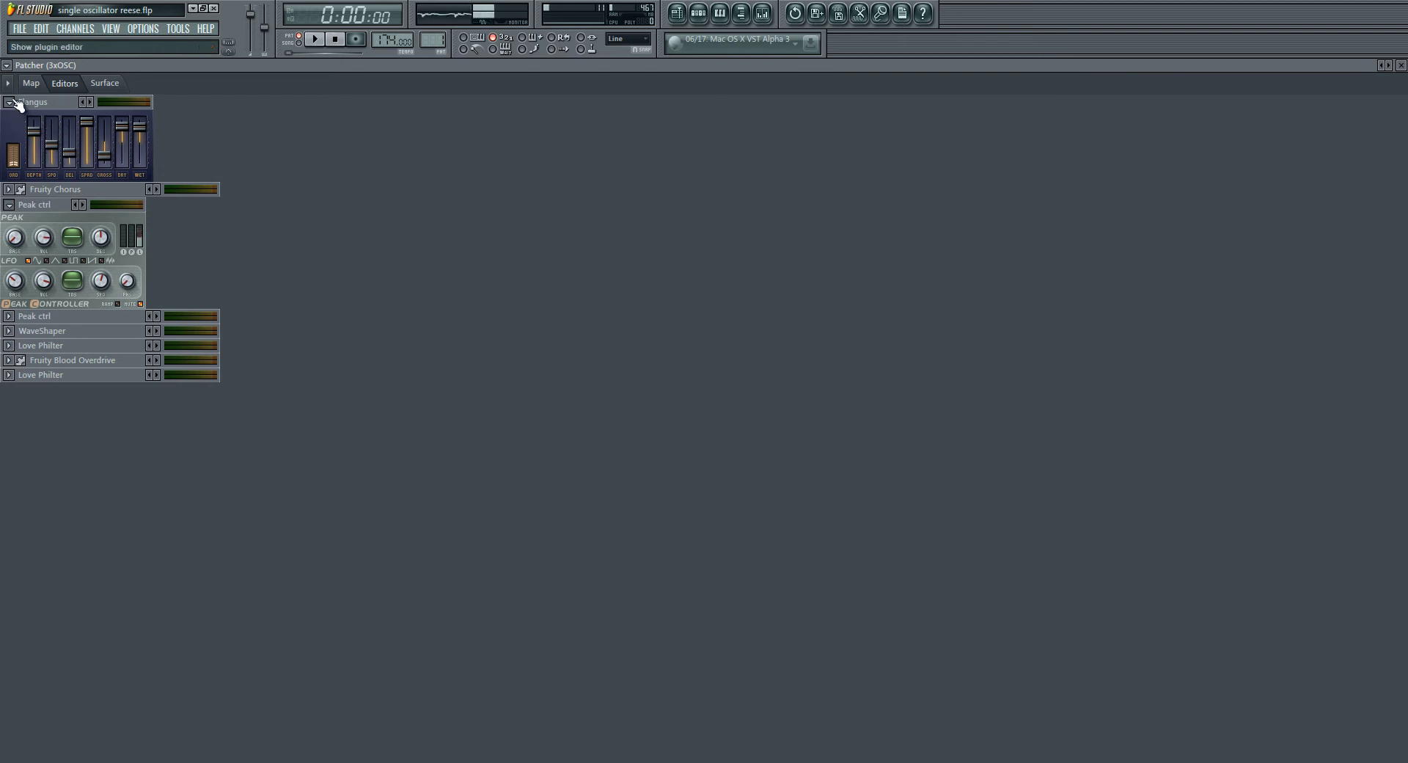
Step: Collapse the Flangus and Peak ctrl editors and open Fruity Chorus from its map node
click(9, 102)
click(9, 131)
click(33, 82)
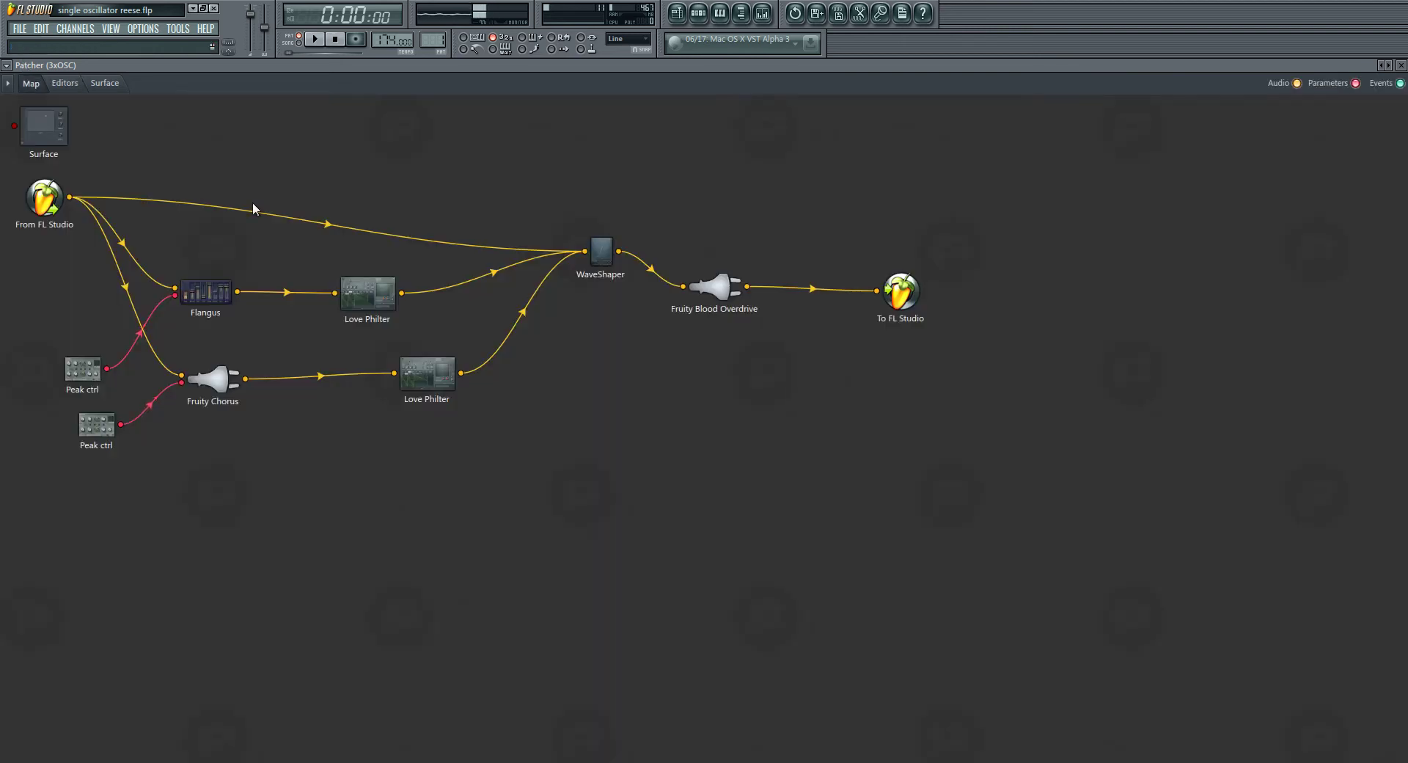
double_click(209, 383)
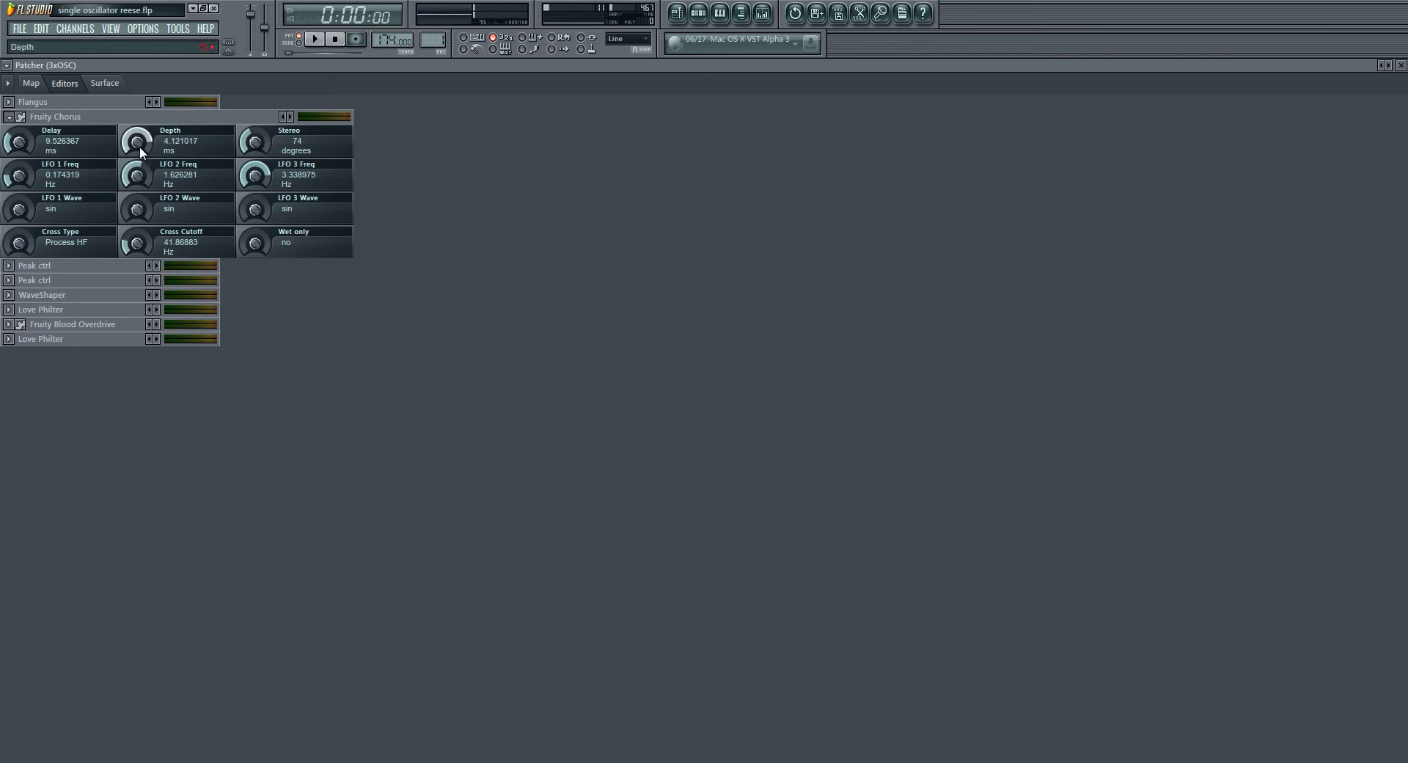
Step: Review the Fruity Chorus knobs, with Depth near 4.05 ms, then return to the routing map
click(16, 104)
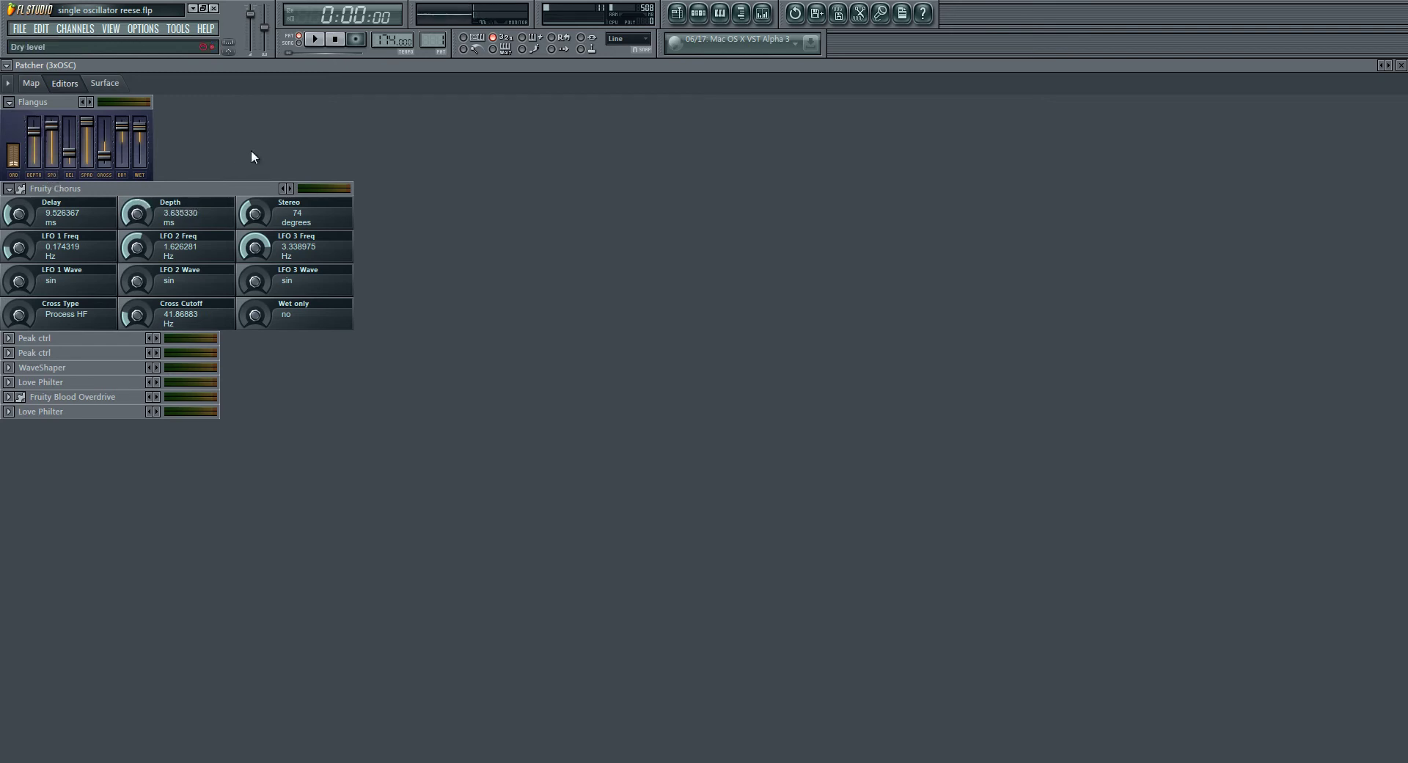
click(10, 104)
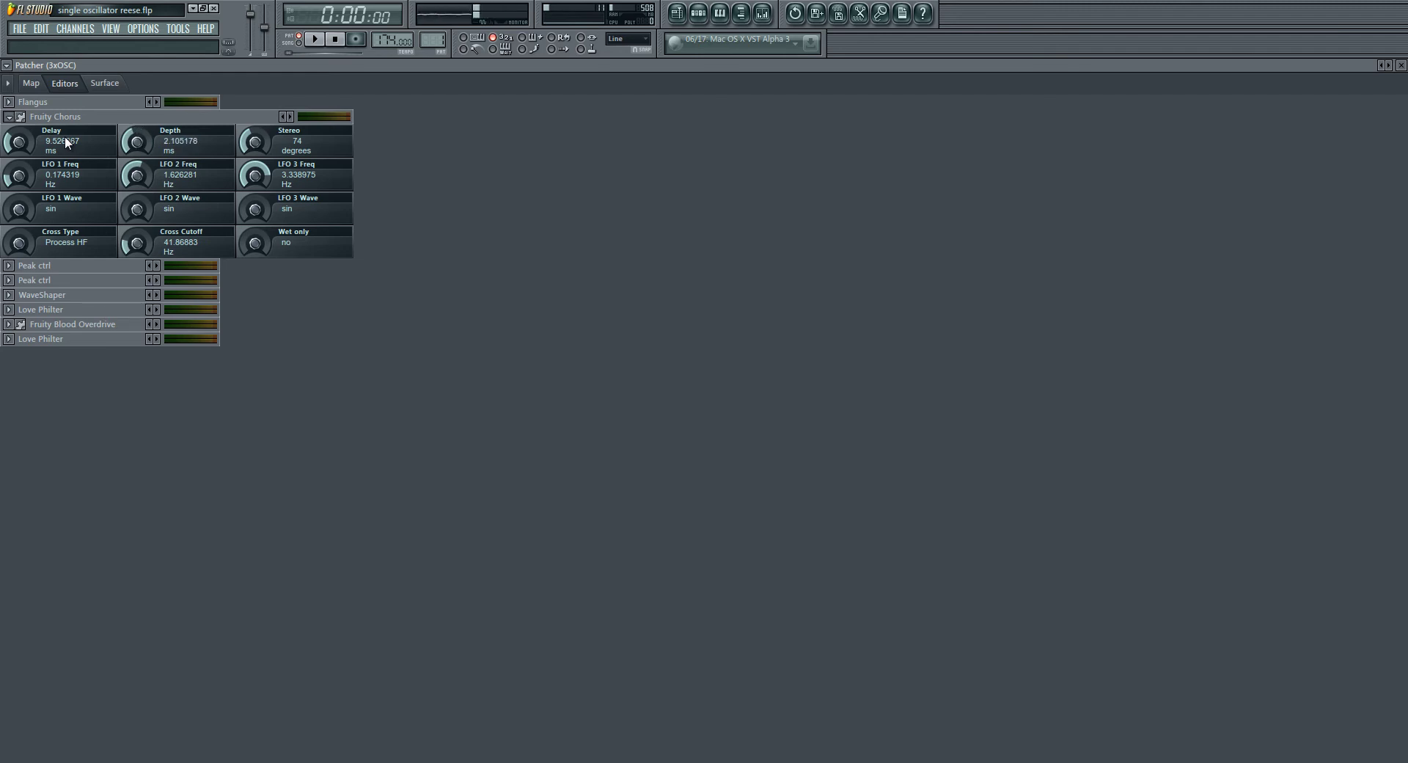
click(9, 116)
click(30, 84)
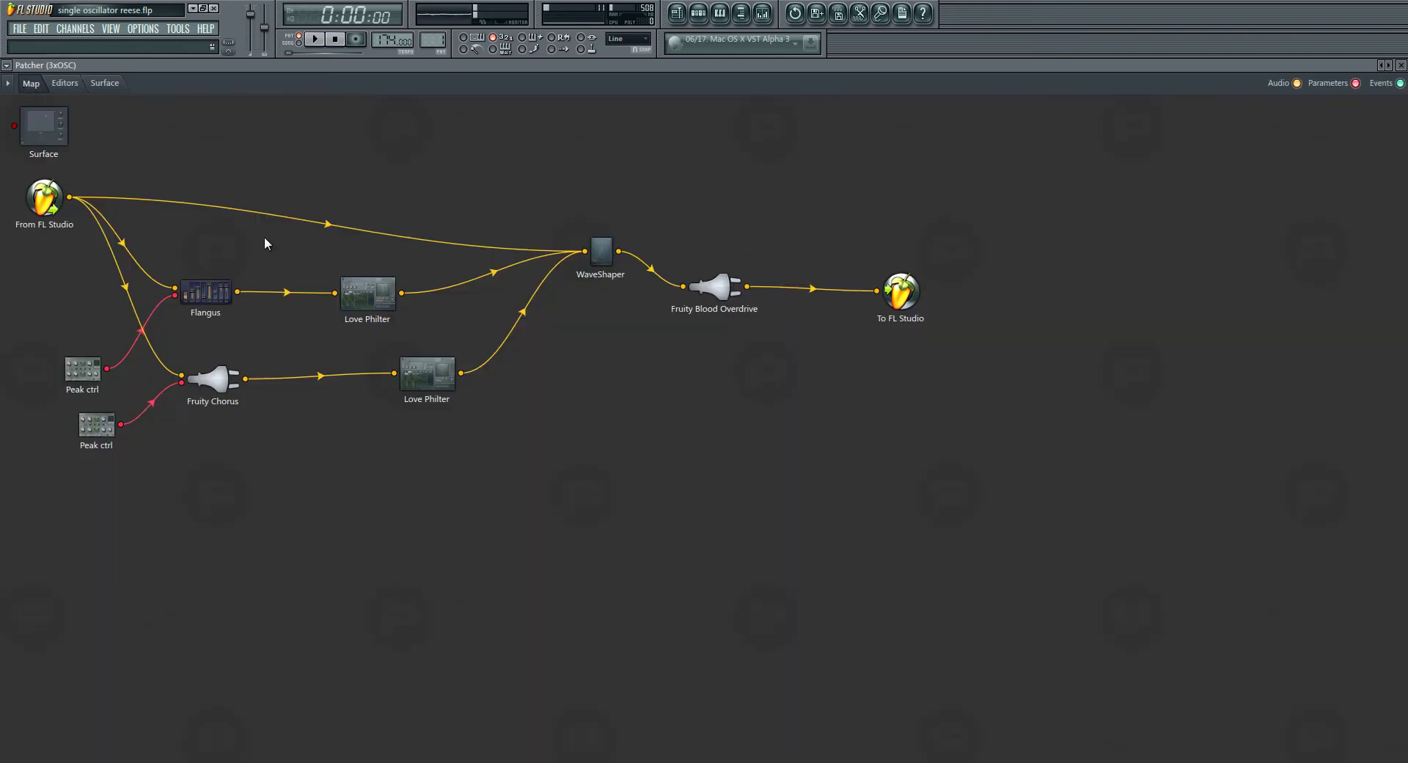
Step: Inspect the upper Love Philter's first, second and third filter bands, then return to the map
double_click(376, 296)
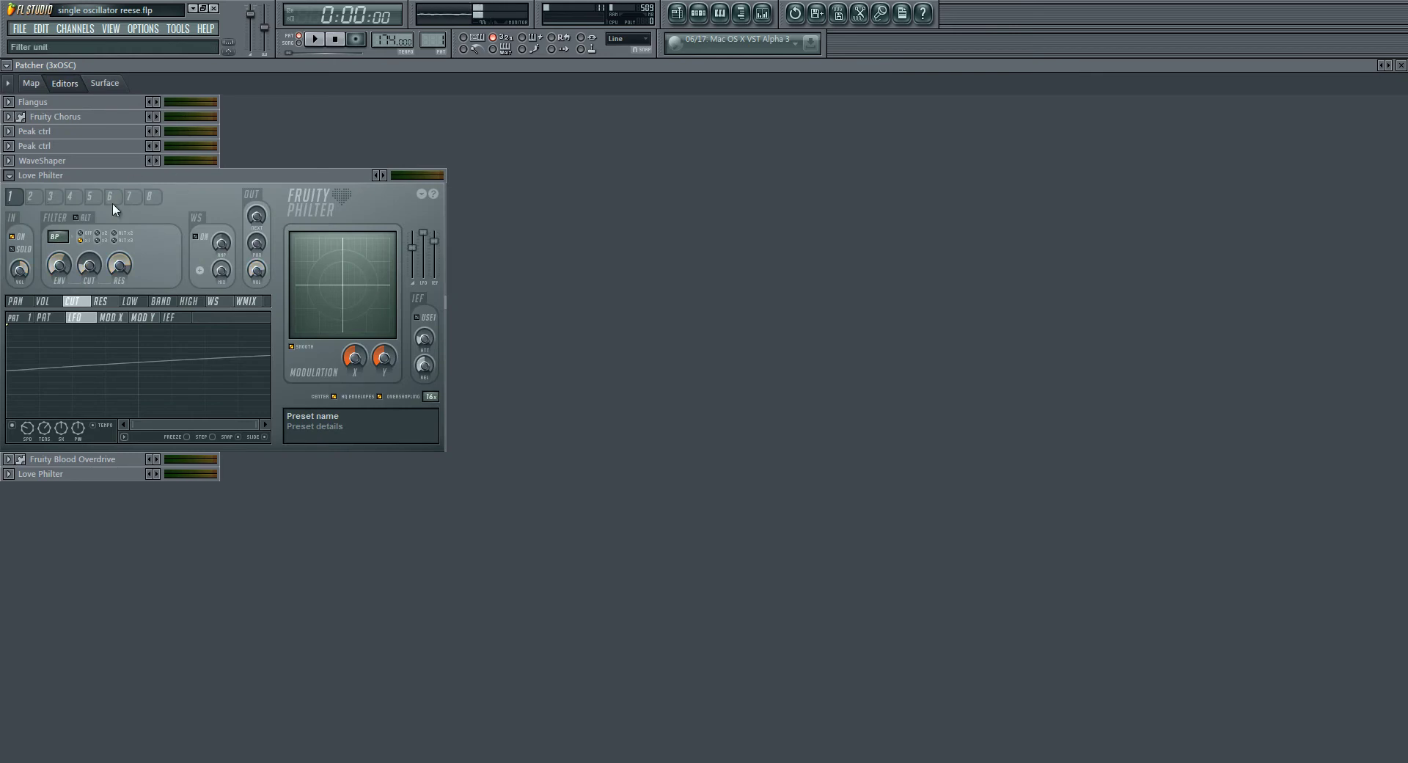
click(32, 197)
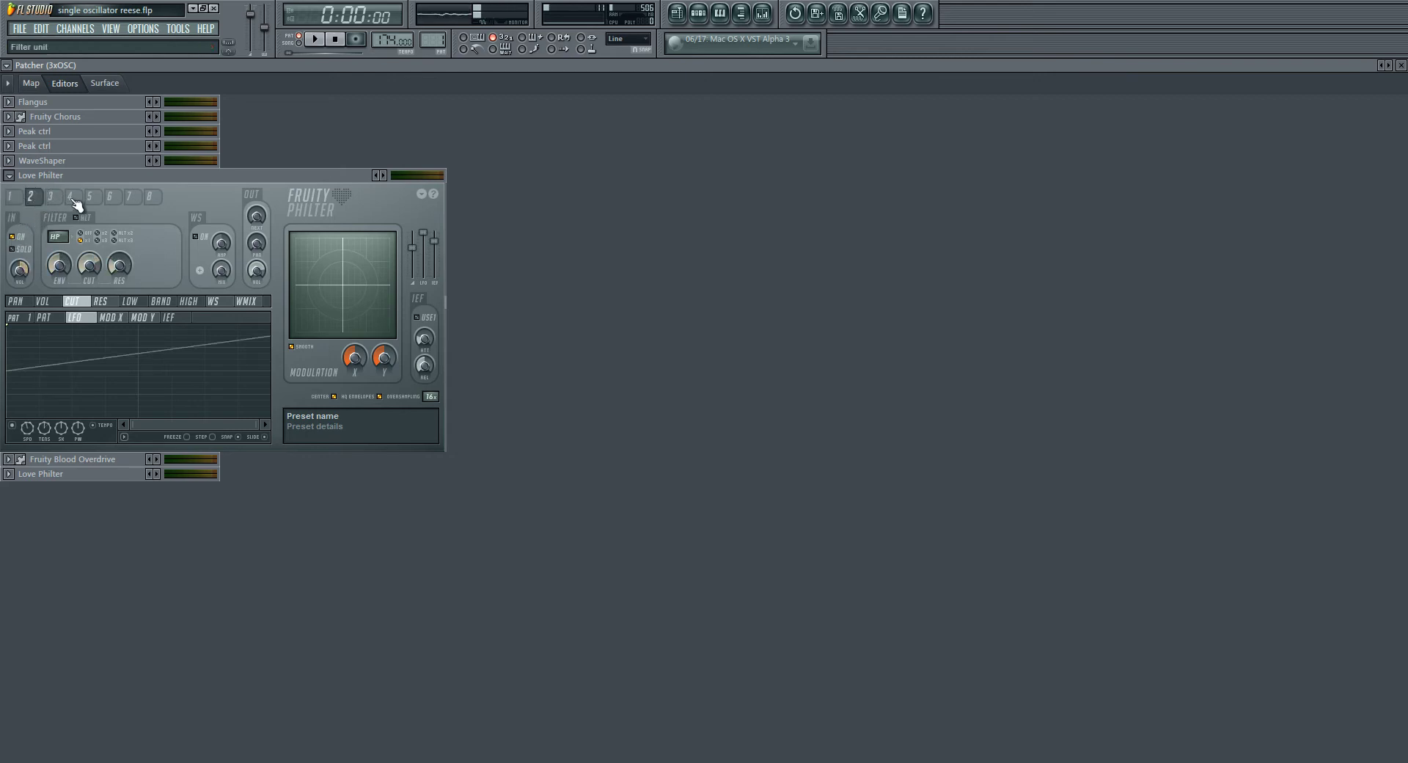
click(51, 197)
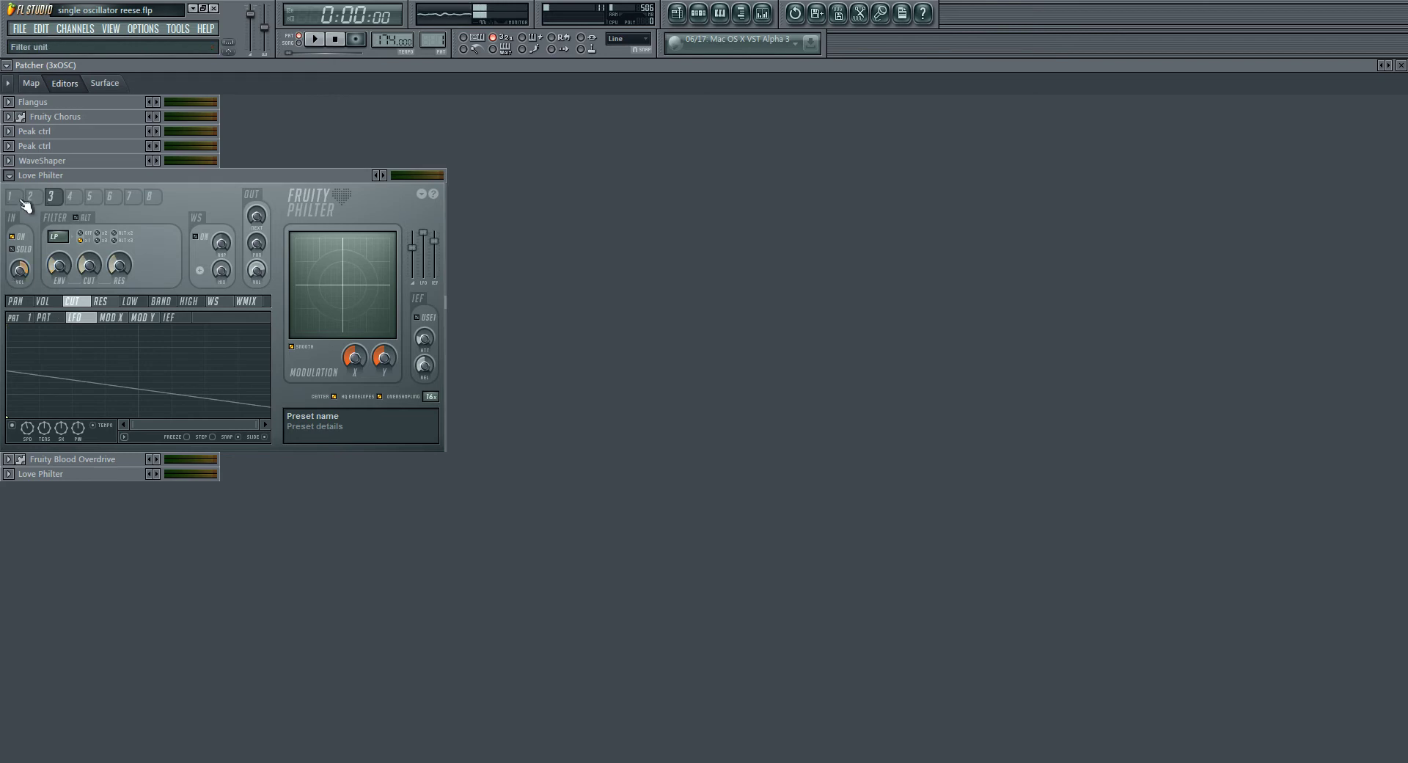
click(12, 196)
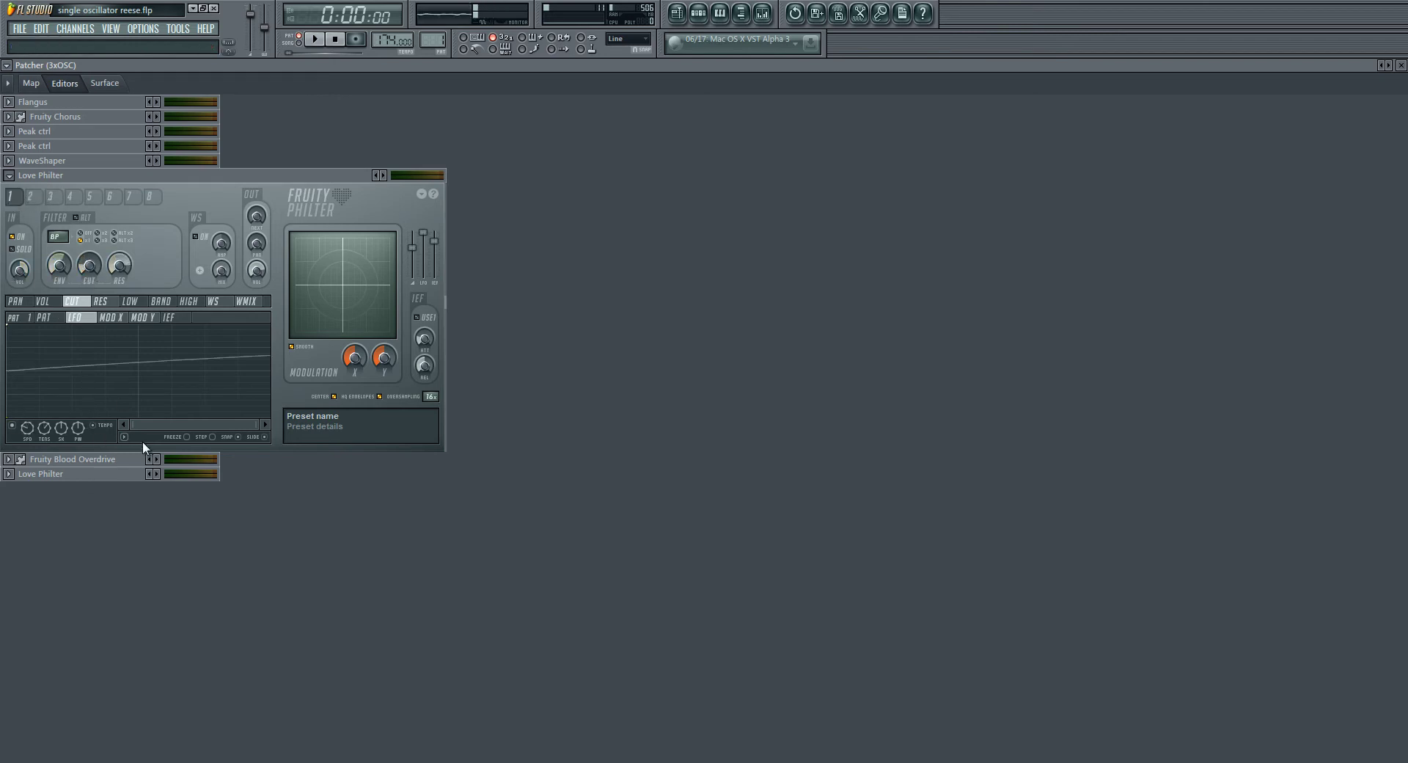
drag(258, 425, 1404, 353)
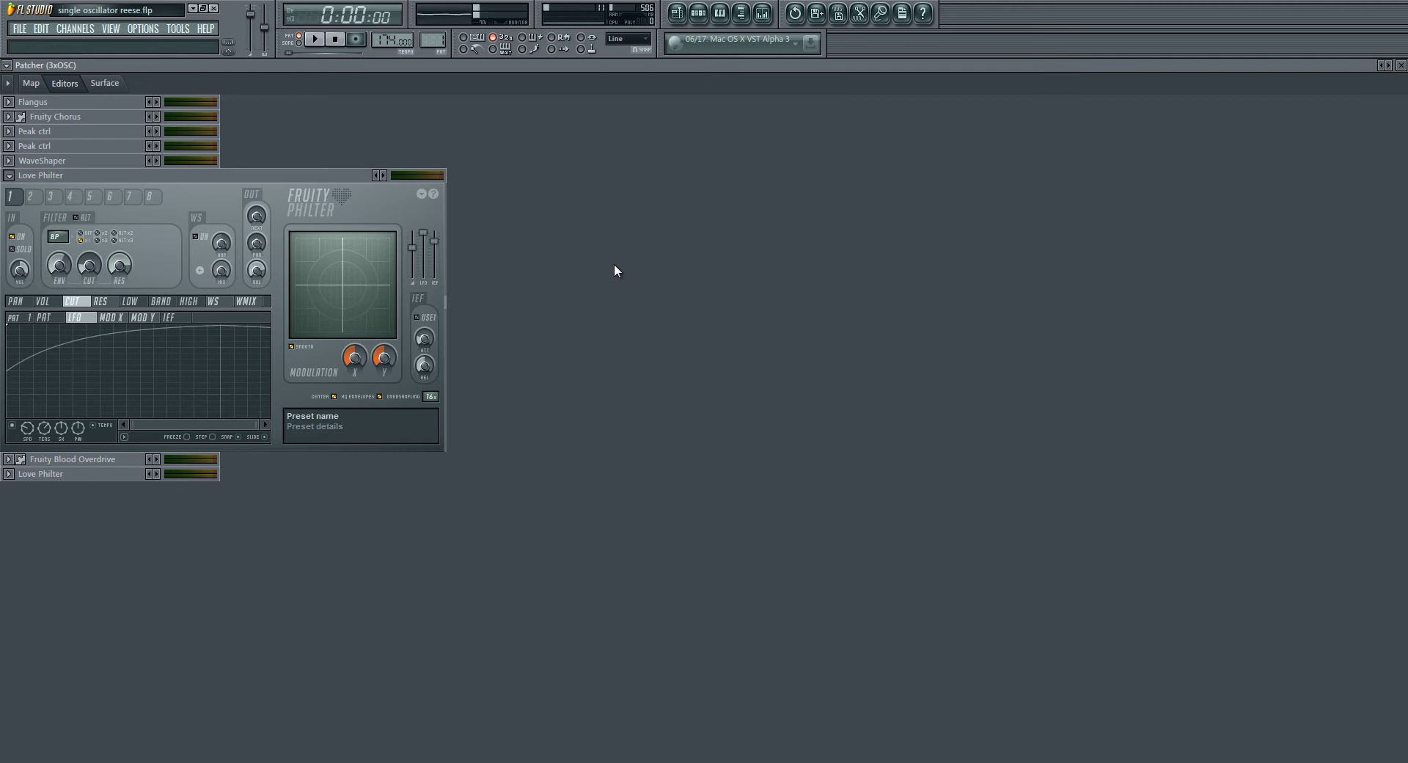
click(9, 176)
click(31, 83)
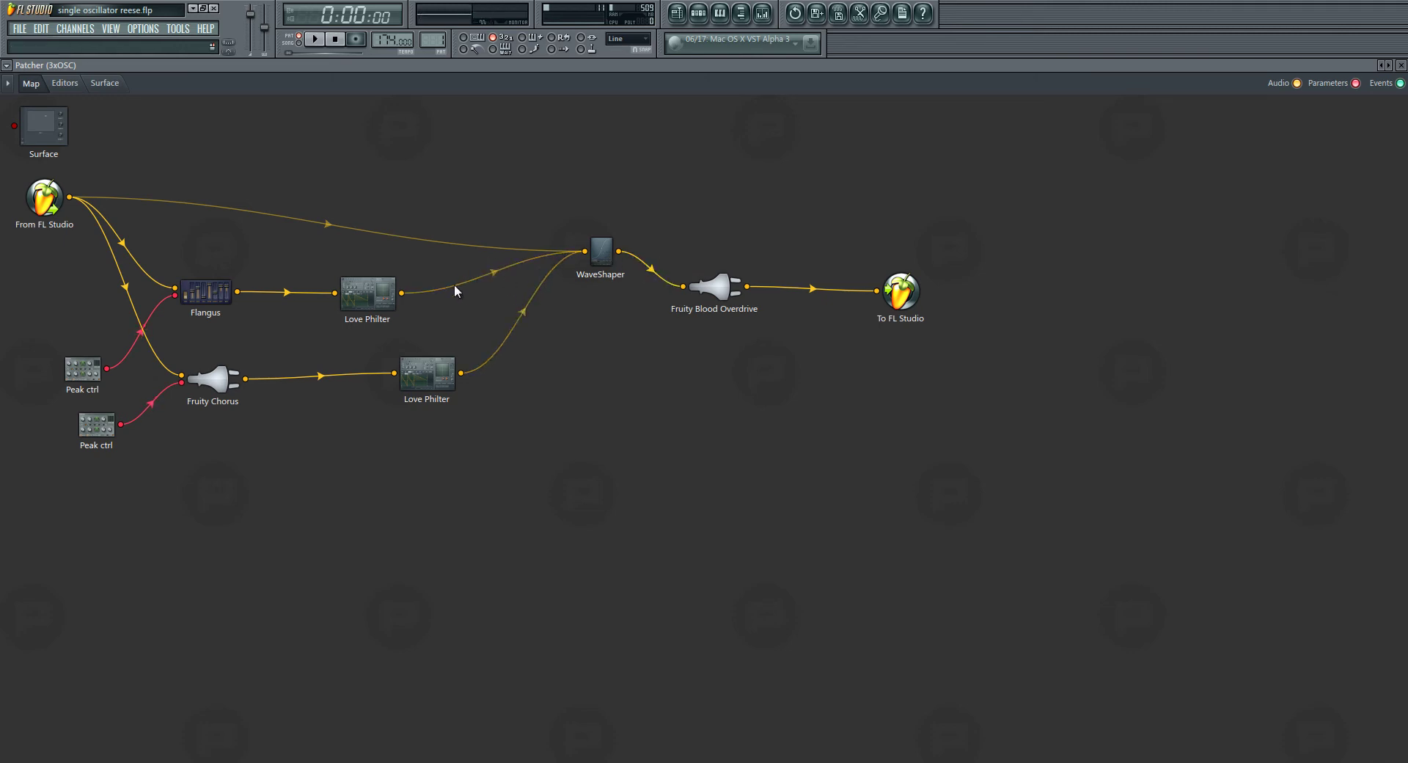
Step: Wire the upper Love Philter straight into To FL Studio and audition the new routing
drag(403, 294, 896, 358)
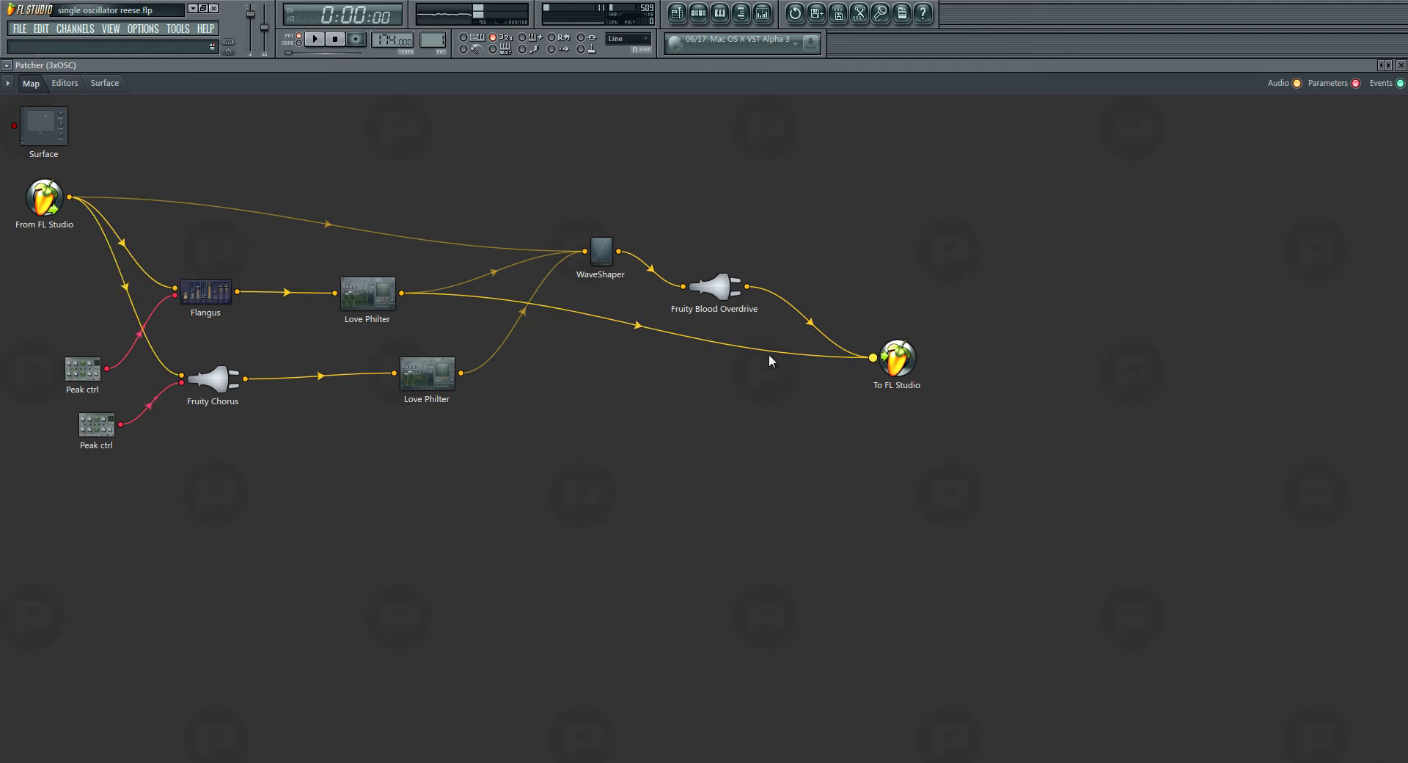
click(314, 39)
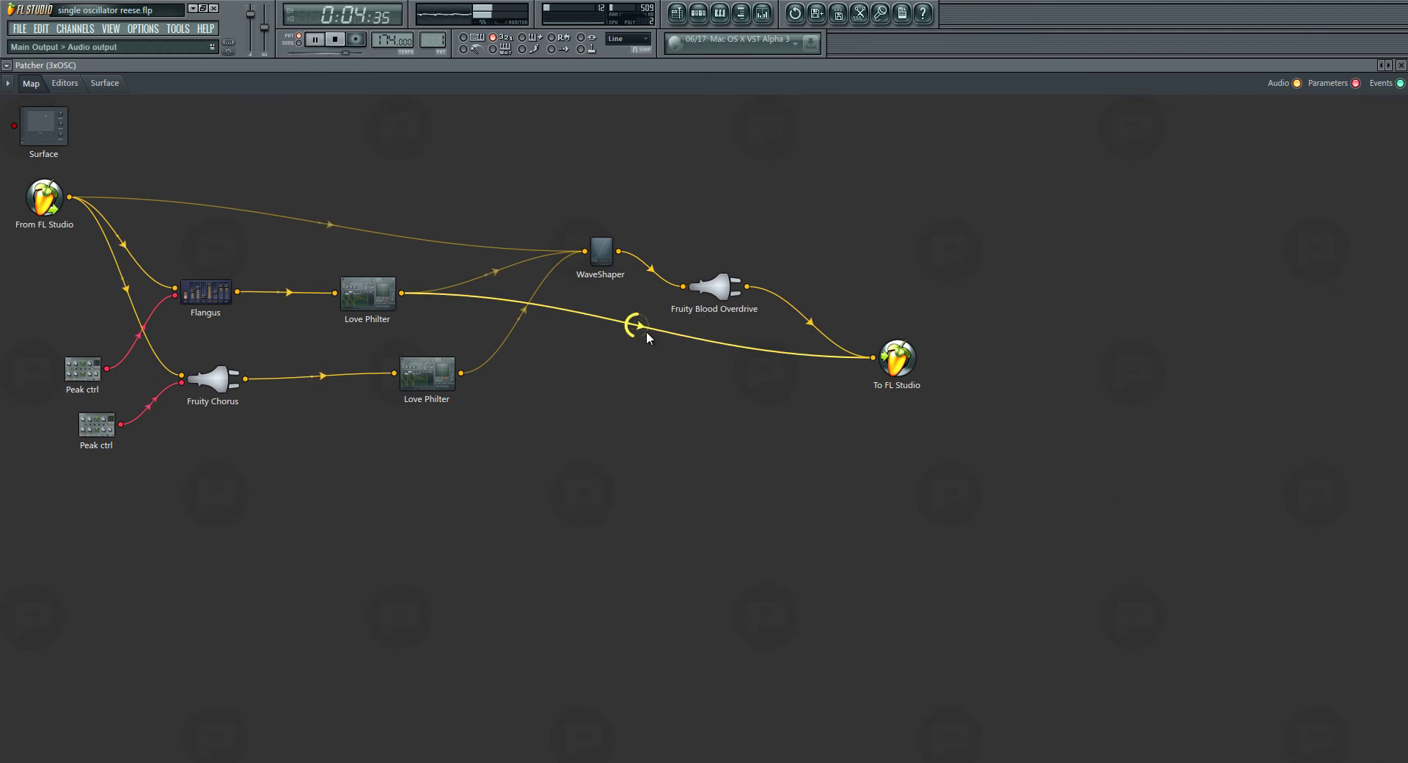
key(space)
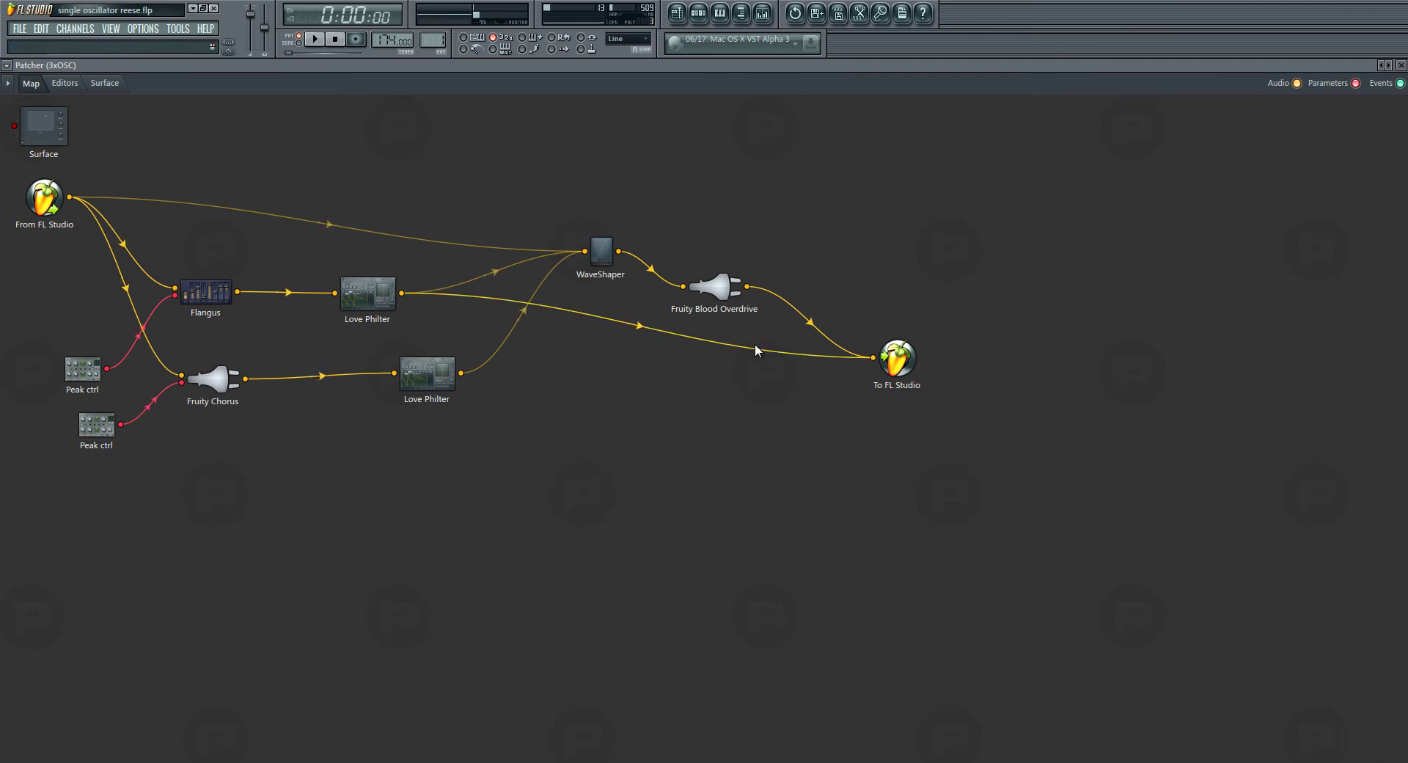
right_click(874, 357)
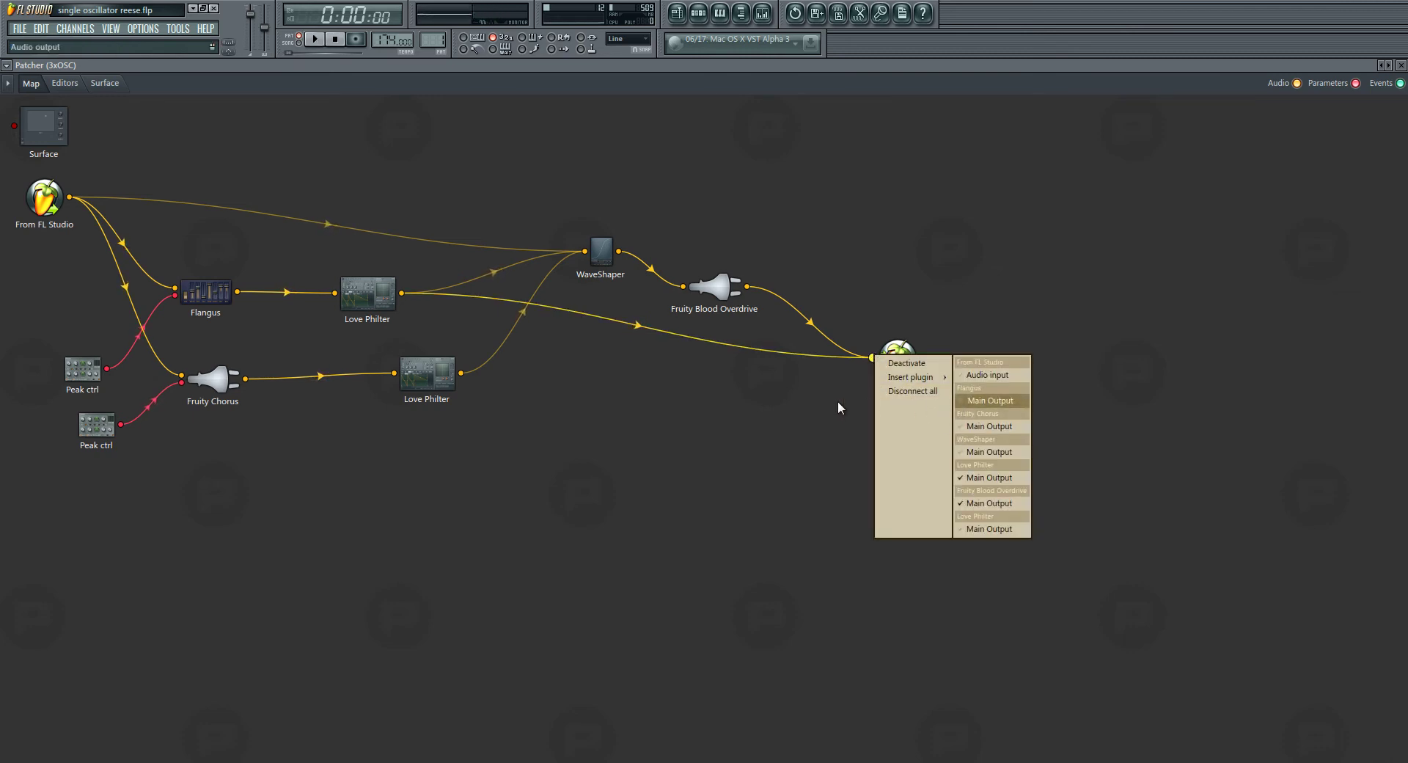
click(708, 490)
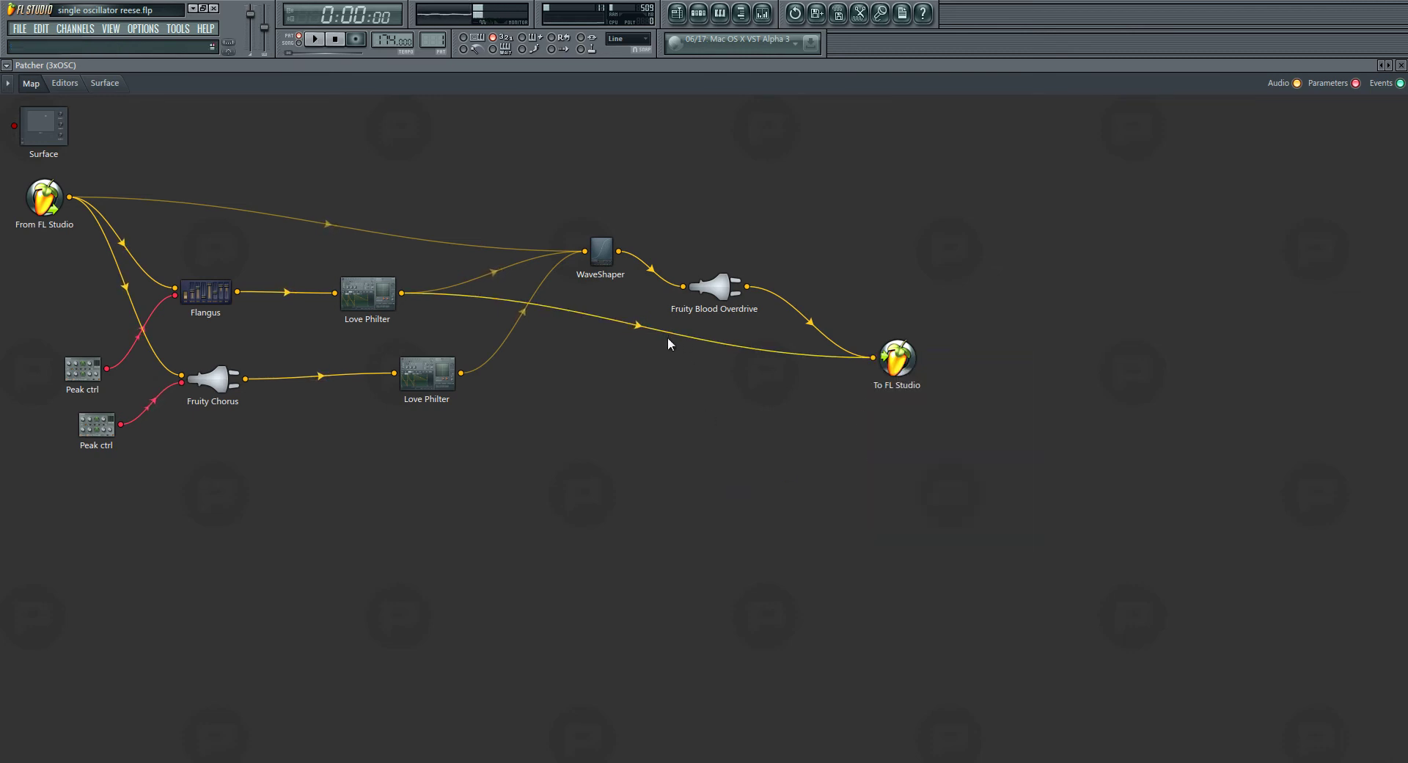
Step: Connect Flangus directly to To FL Studio, mute that link, and enable the Love Philter link
drag(237, 291, 873, 358)
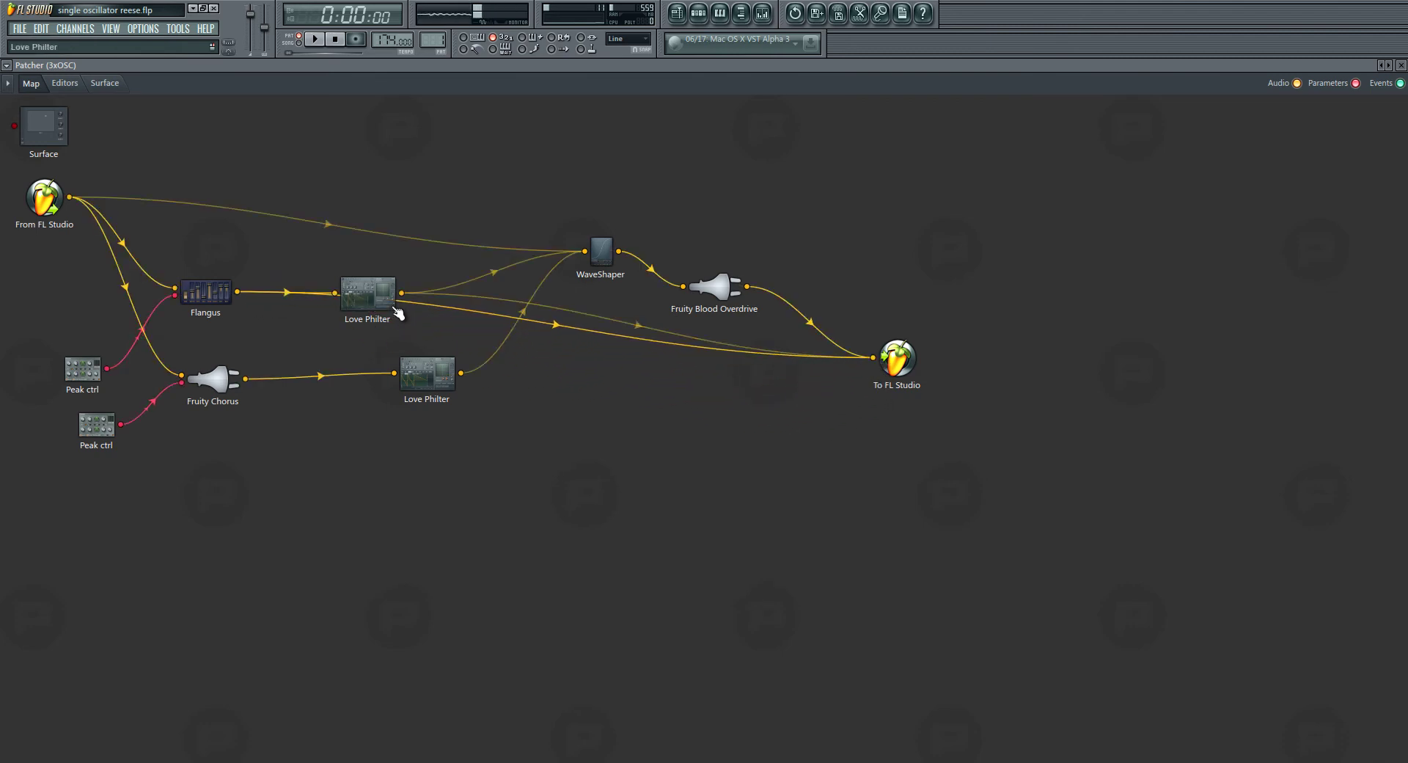
drag(386, 299, 384, 269)
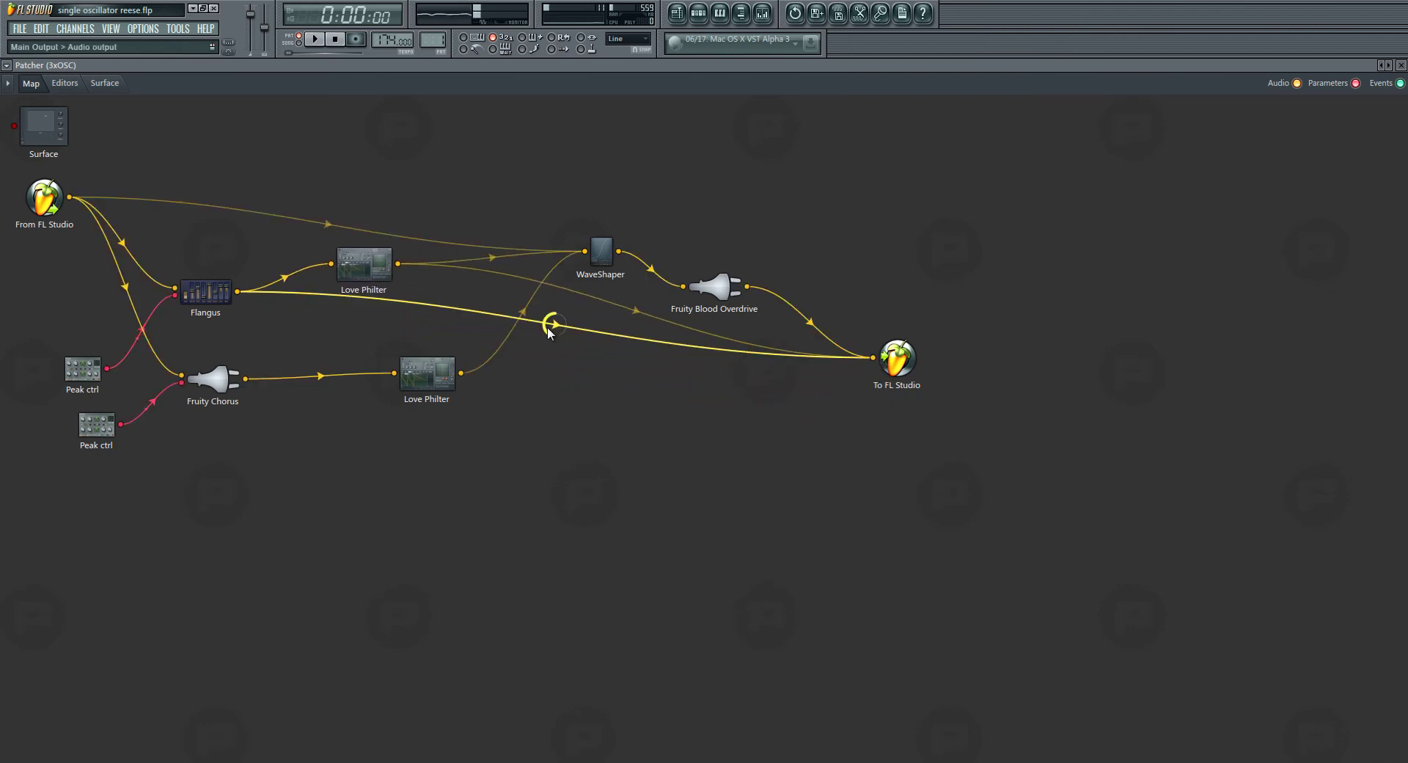
key(space)
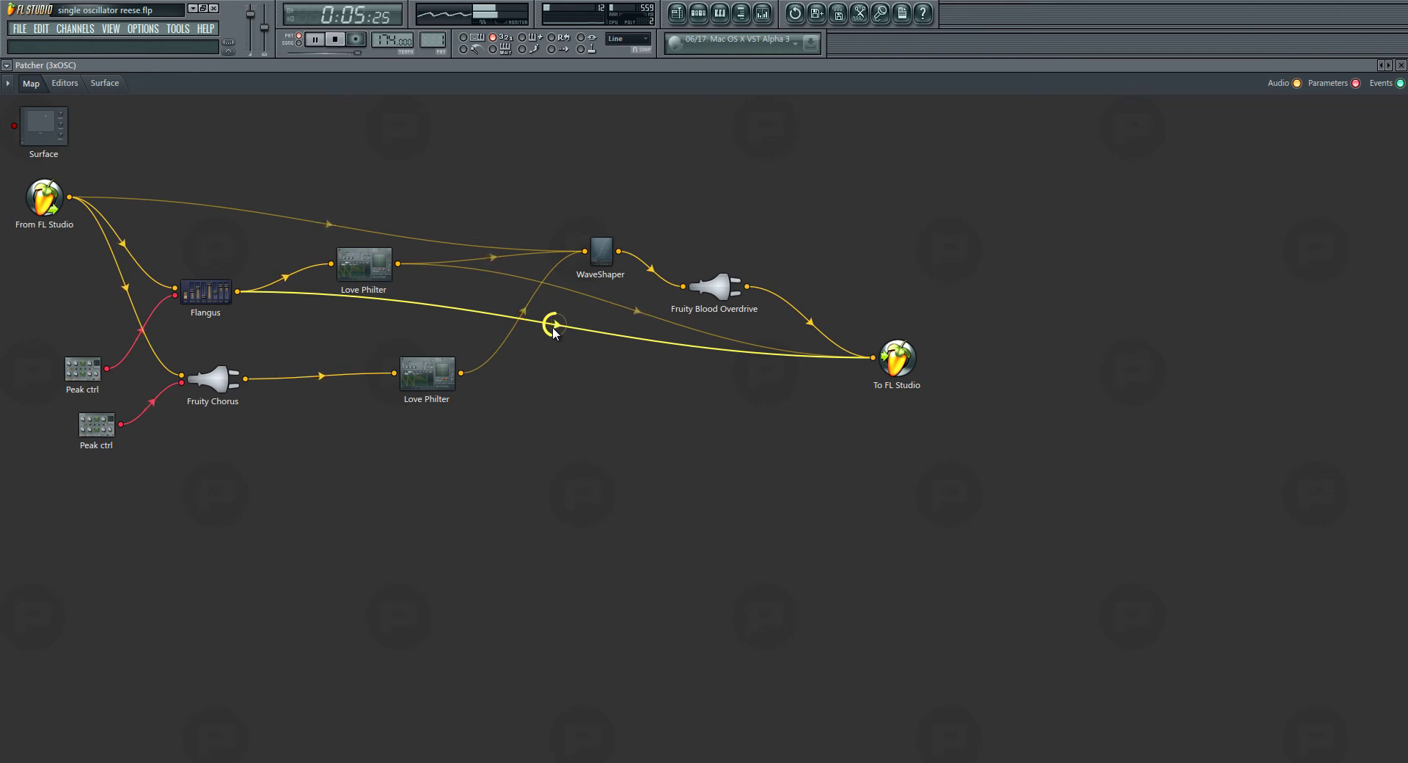
key(space)
click(553, 325)
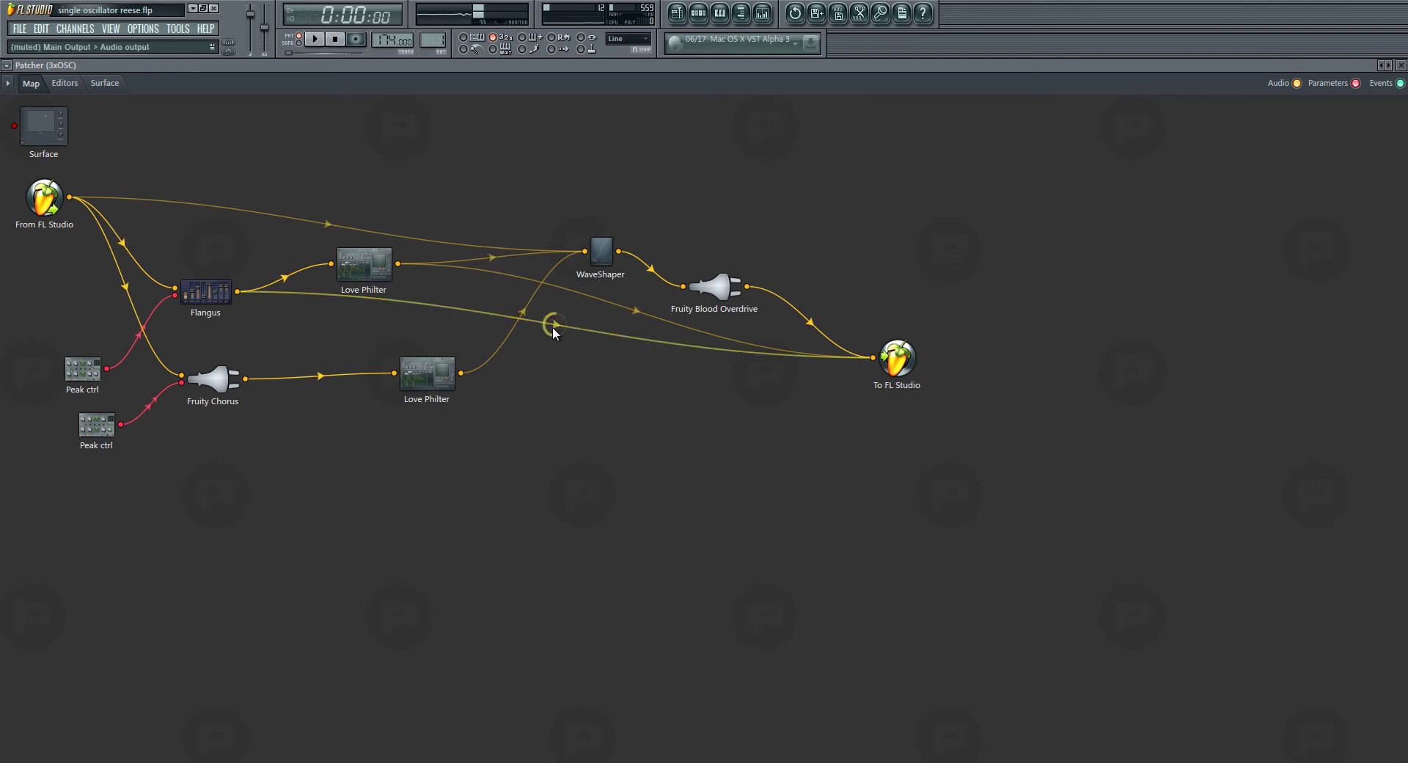
click(634, 307)
key(space)
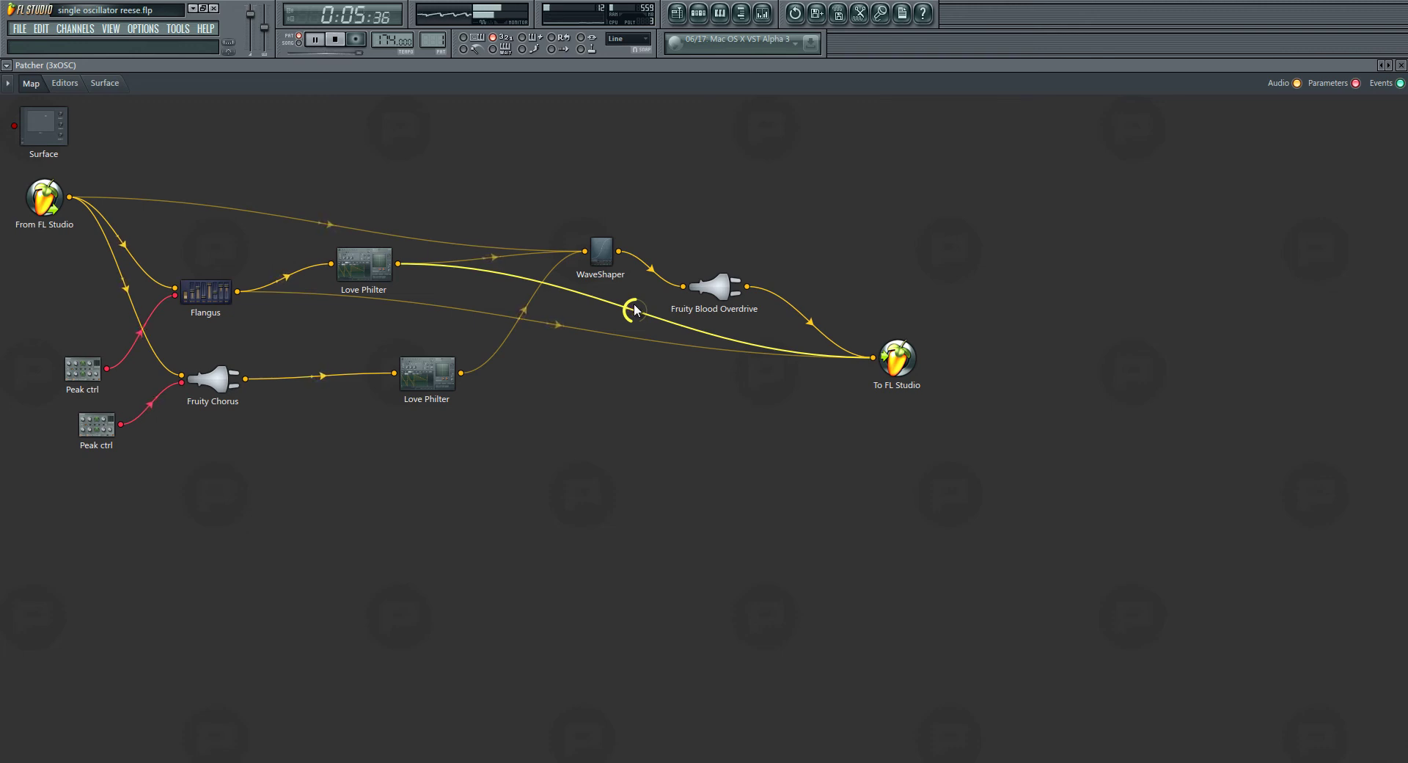
key(space)
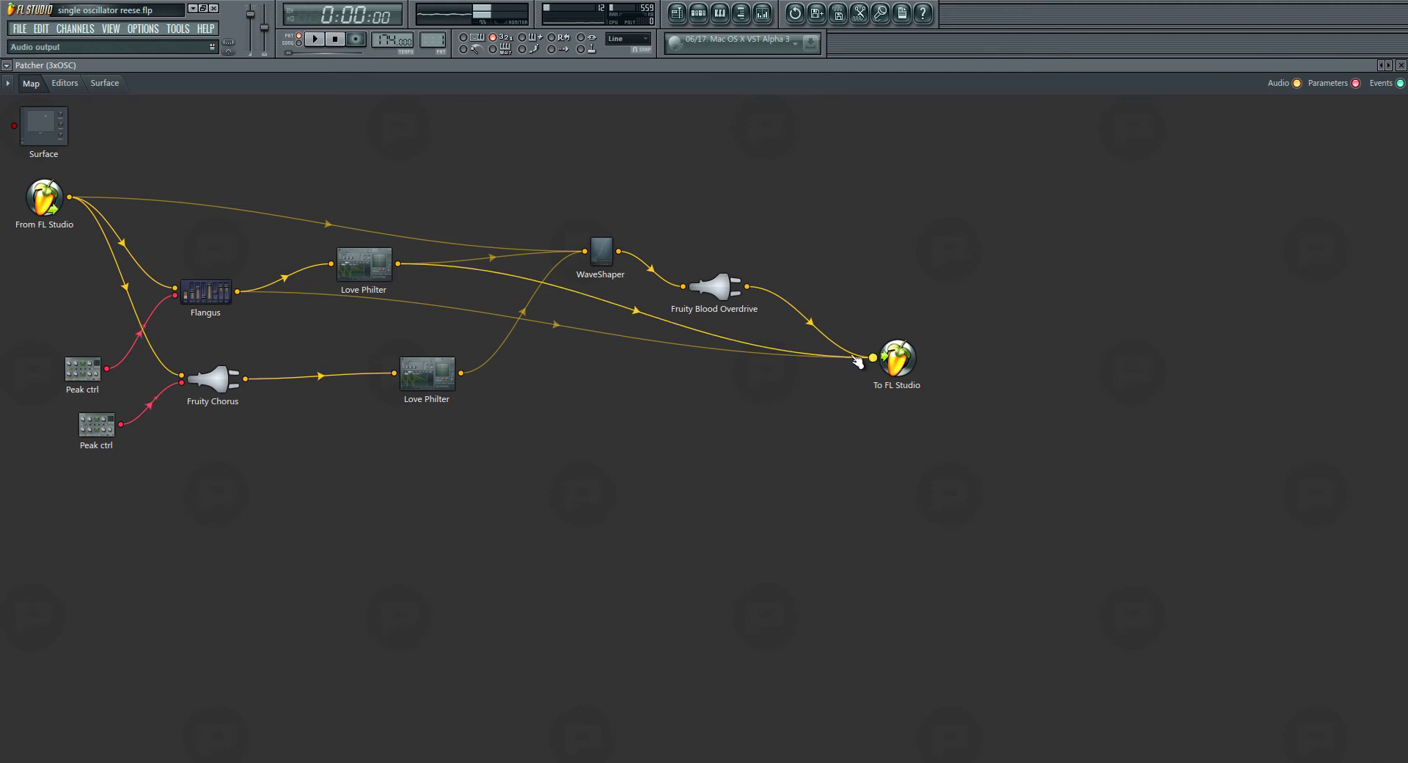
Step: Disconnect Love Philter and Flangus from the To FL Studio input
right_click(878, 368)
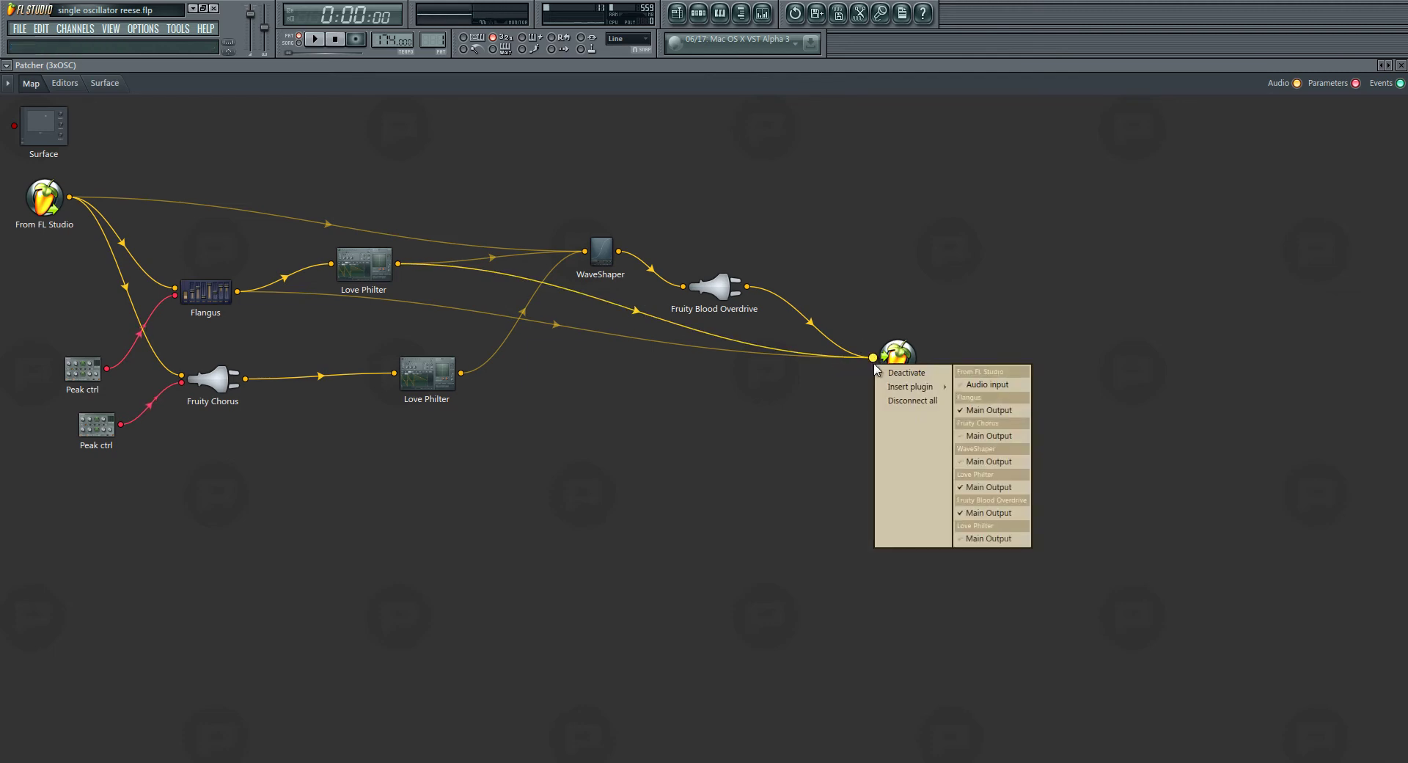
click(1021, 492)
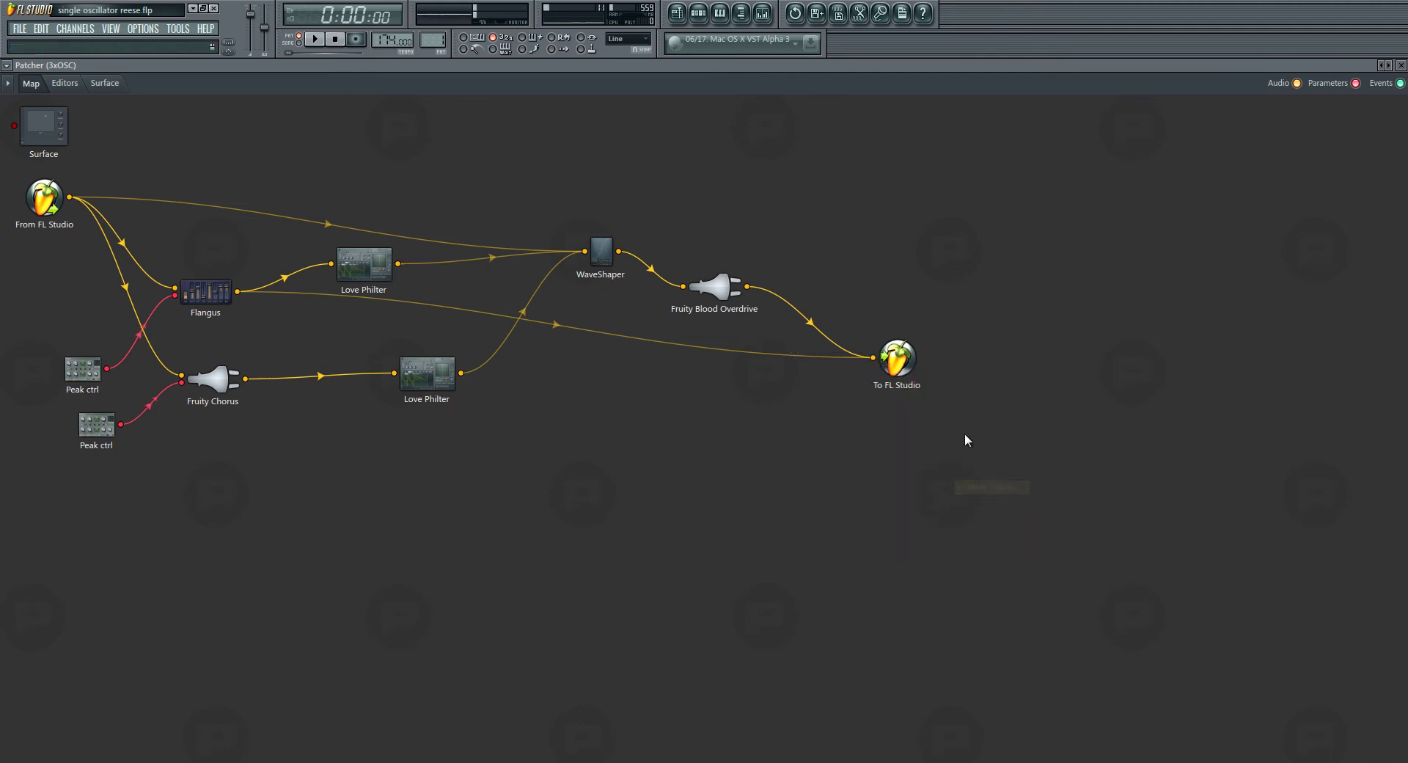
right_click(877, 365)
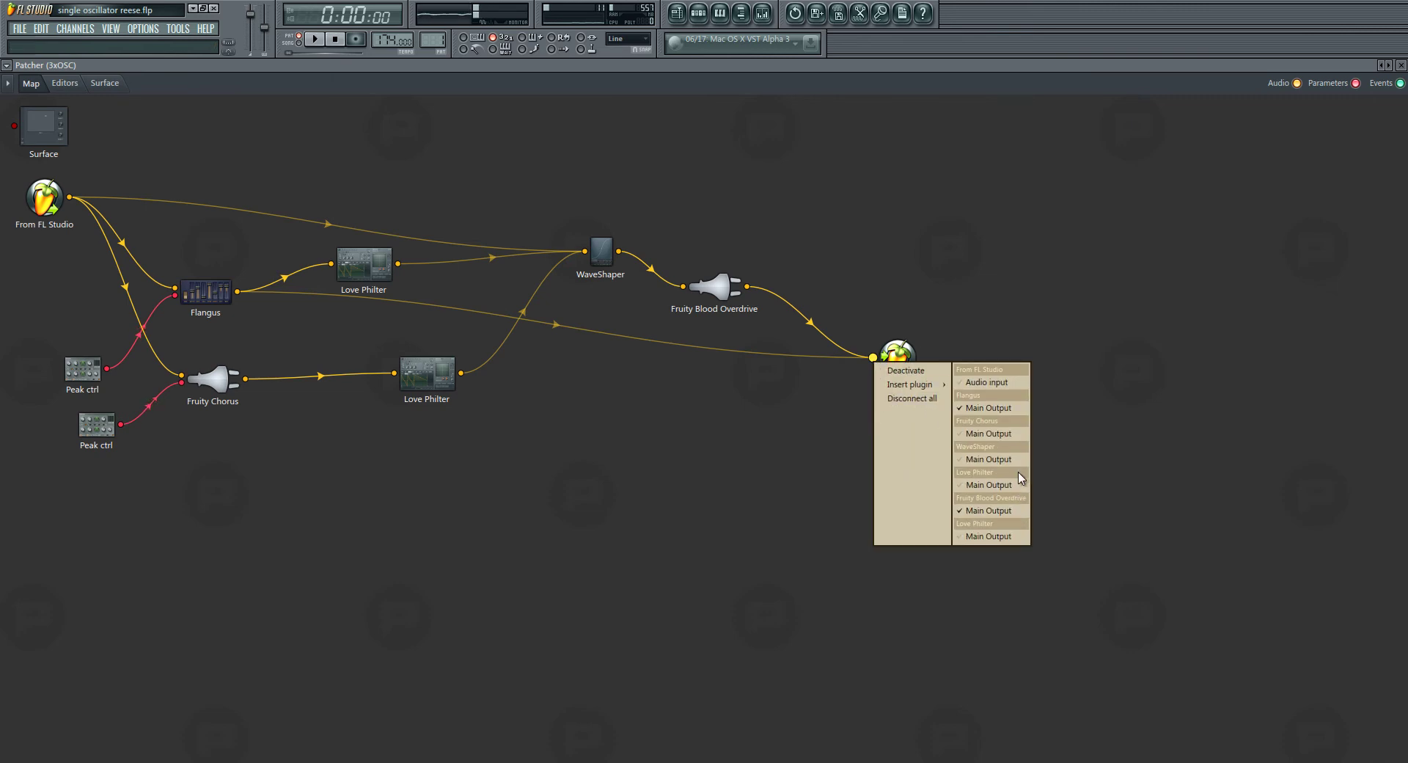
click(1011, 408)
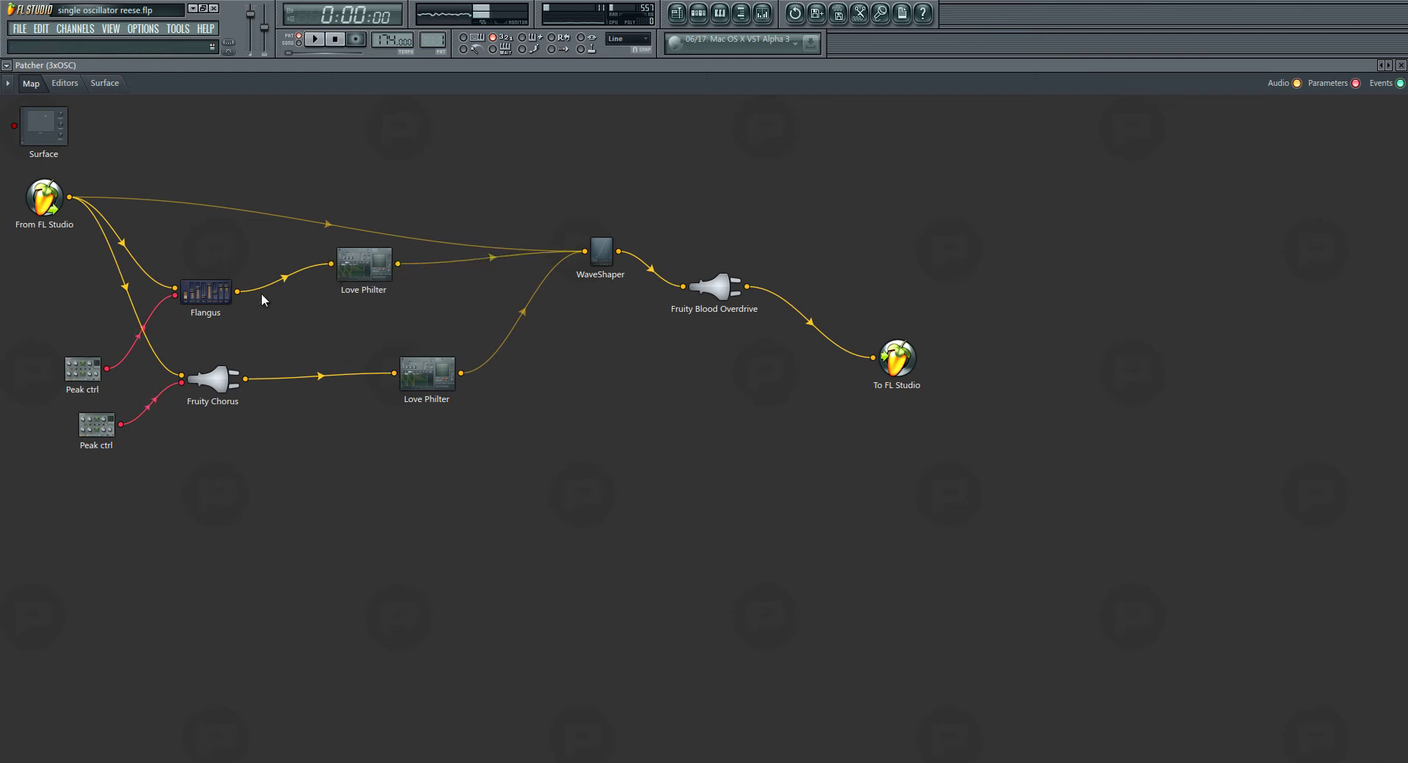
Step: Unmute the upper Love Philter's feed into WaveShaper and audition the restored chain
click(499, 258)
key(space)
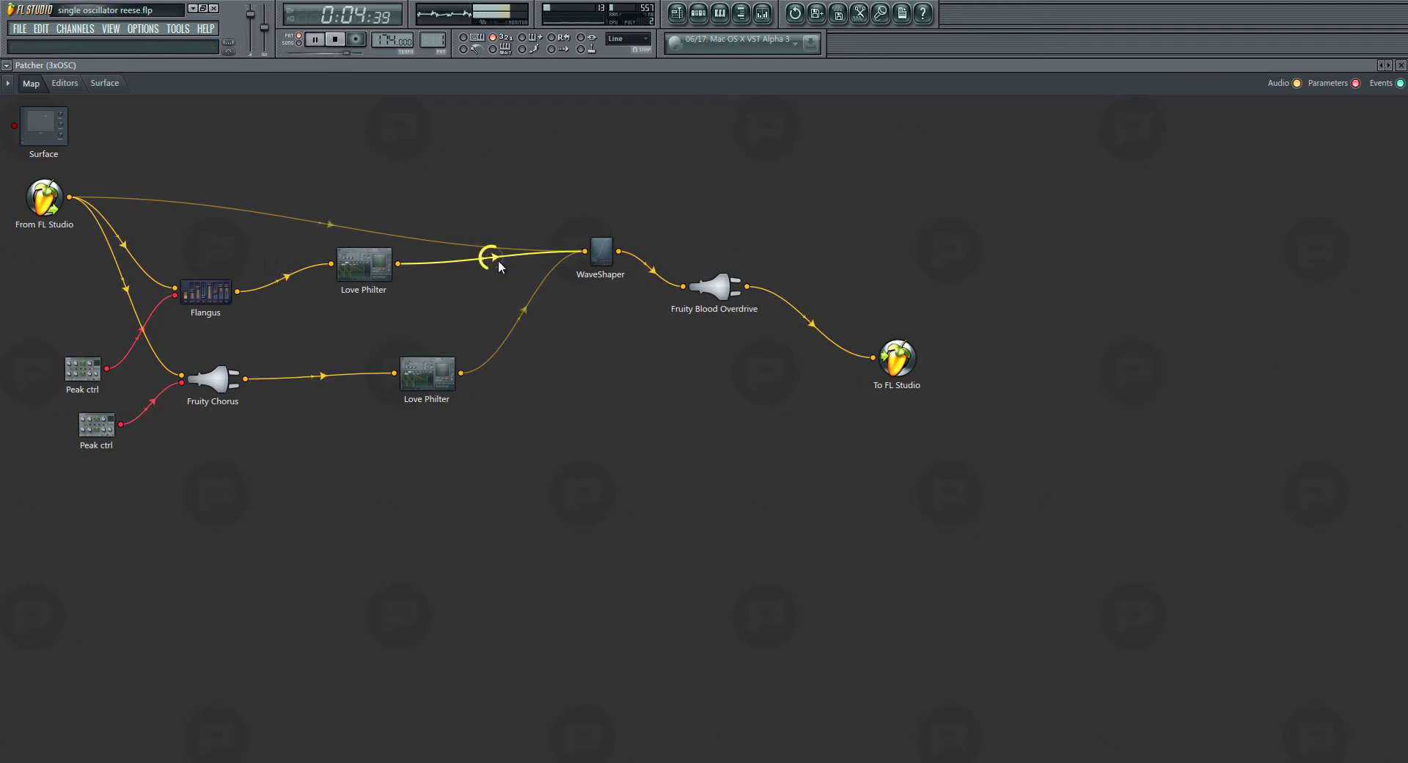
key(space)
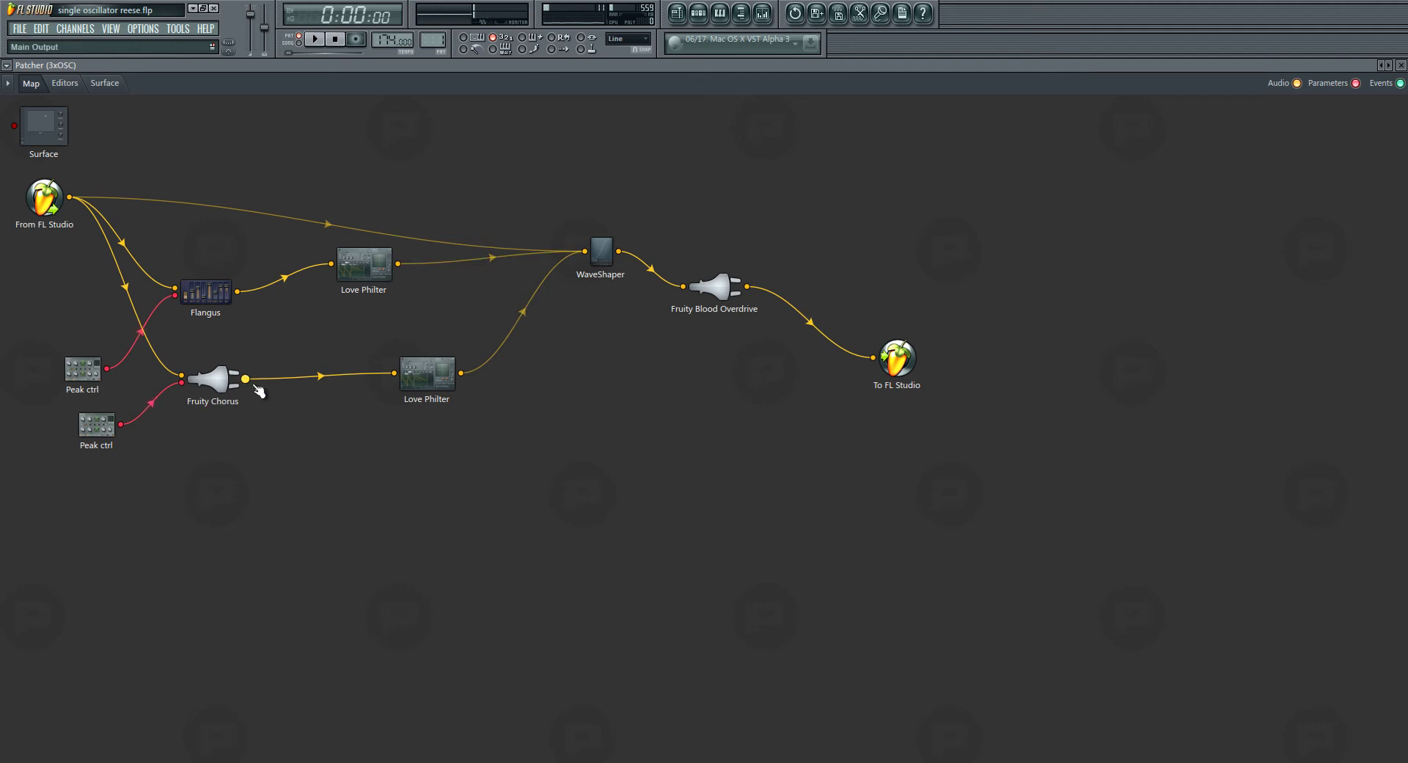
Step: Connect Fruity Chorus, the lower and the upper Love Philter directly to To FL Studio, auditioning each
drag(245, 379, 804, 589)
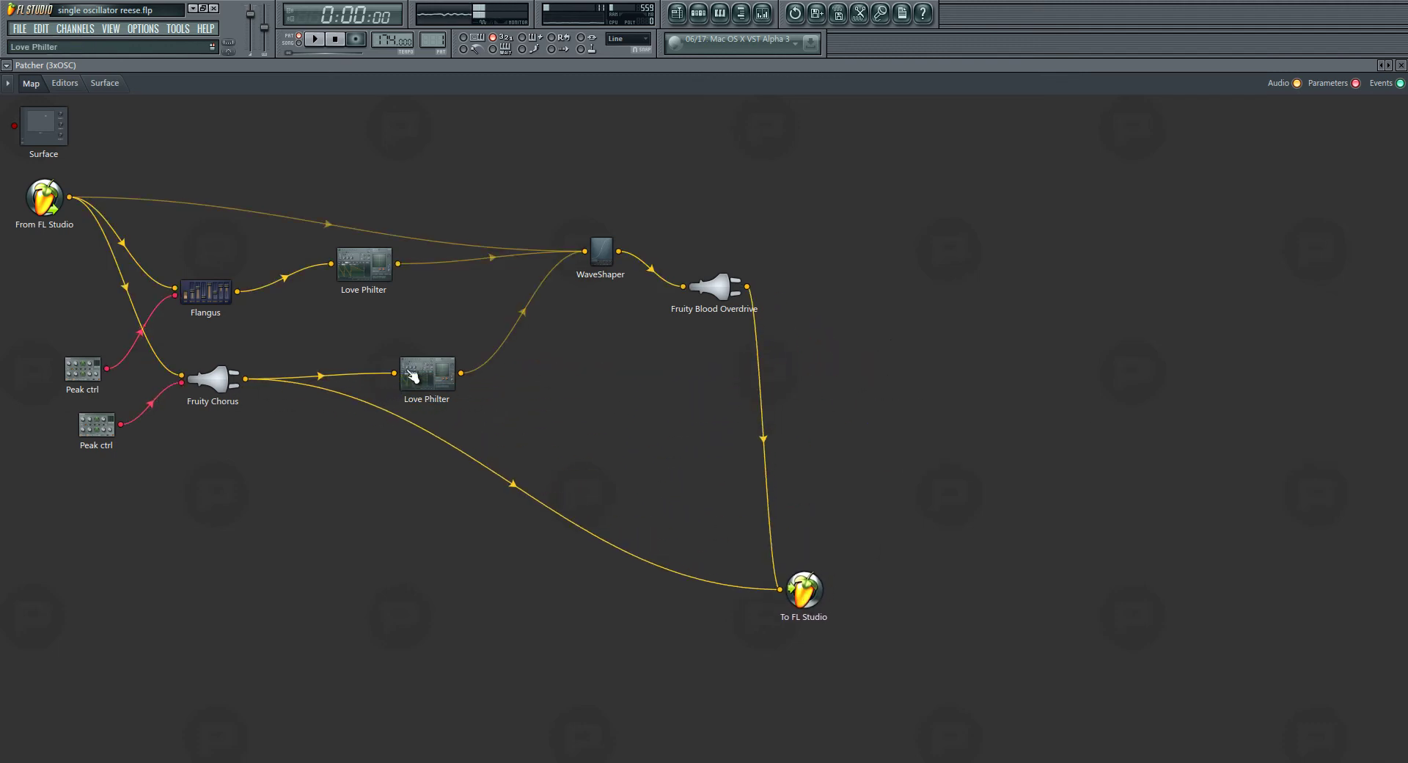
key(space)
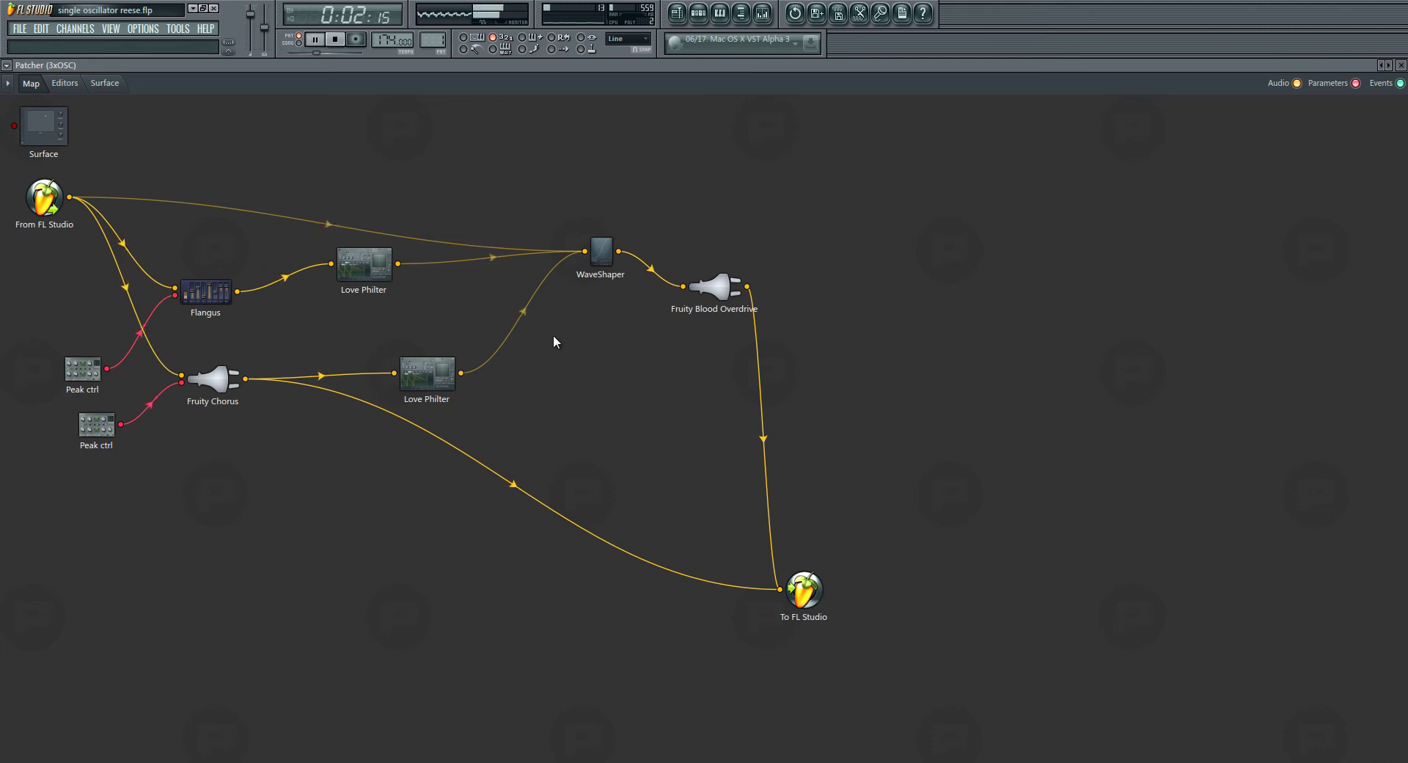
key(space)
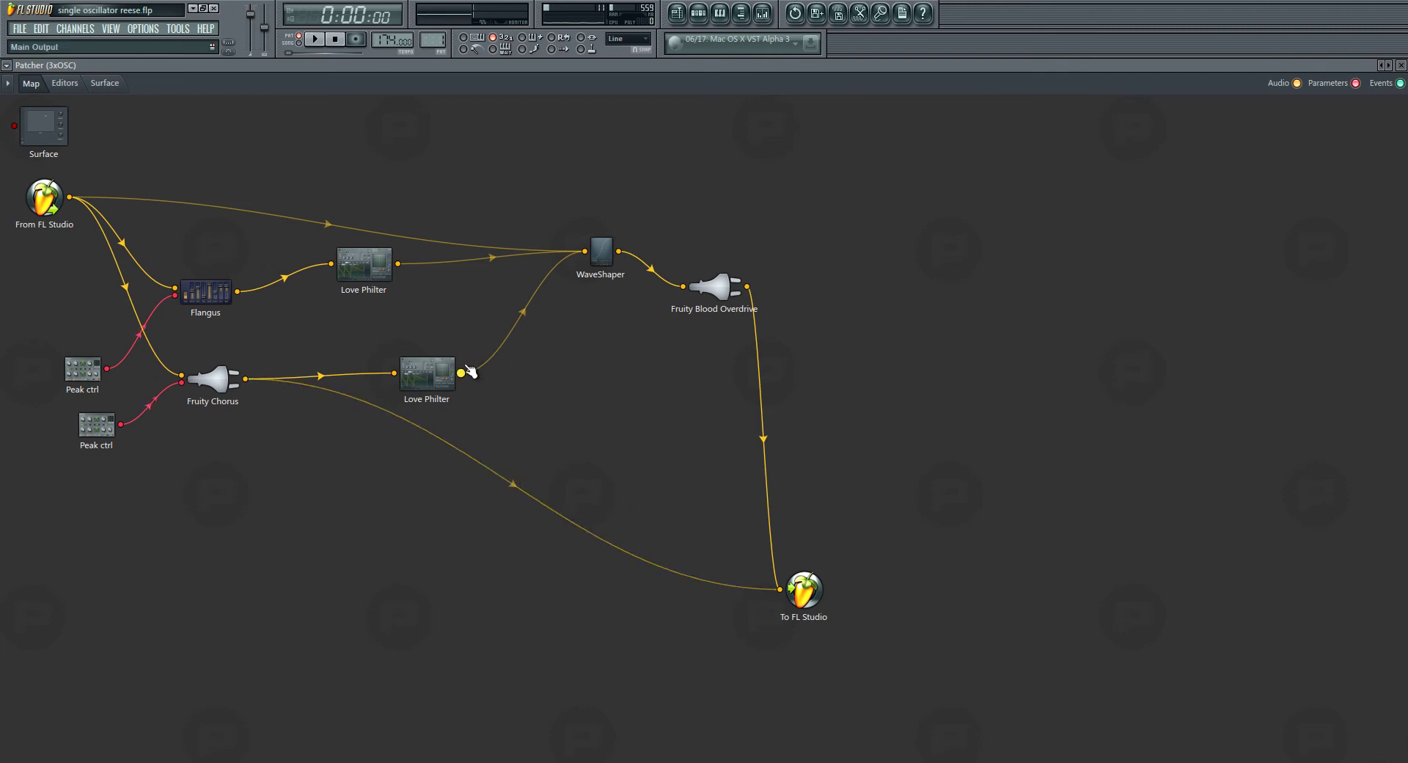
drag(461, 372, 778, 594)
key(space)
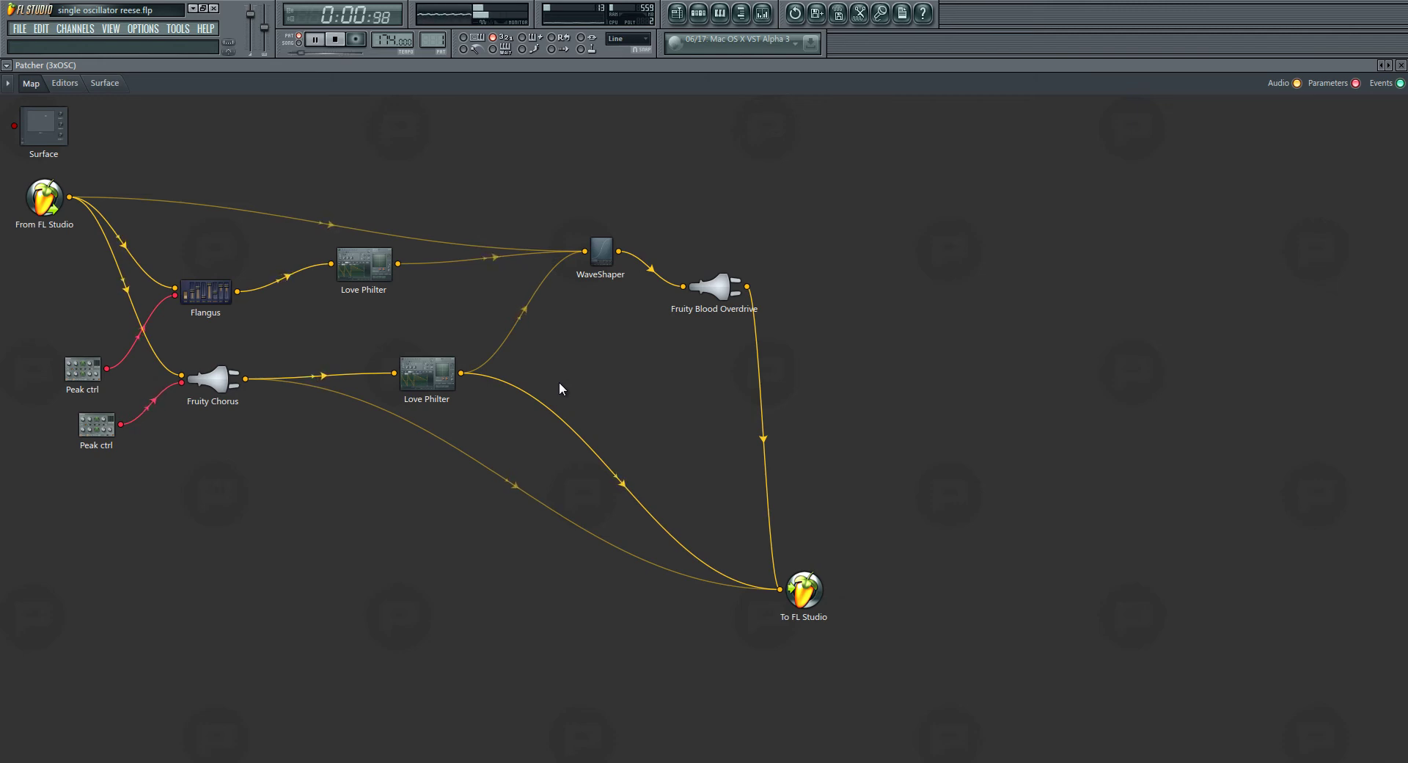
key(space)
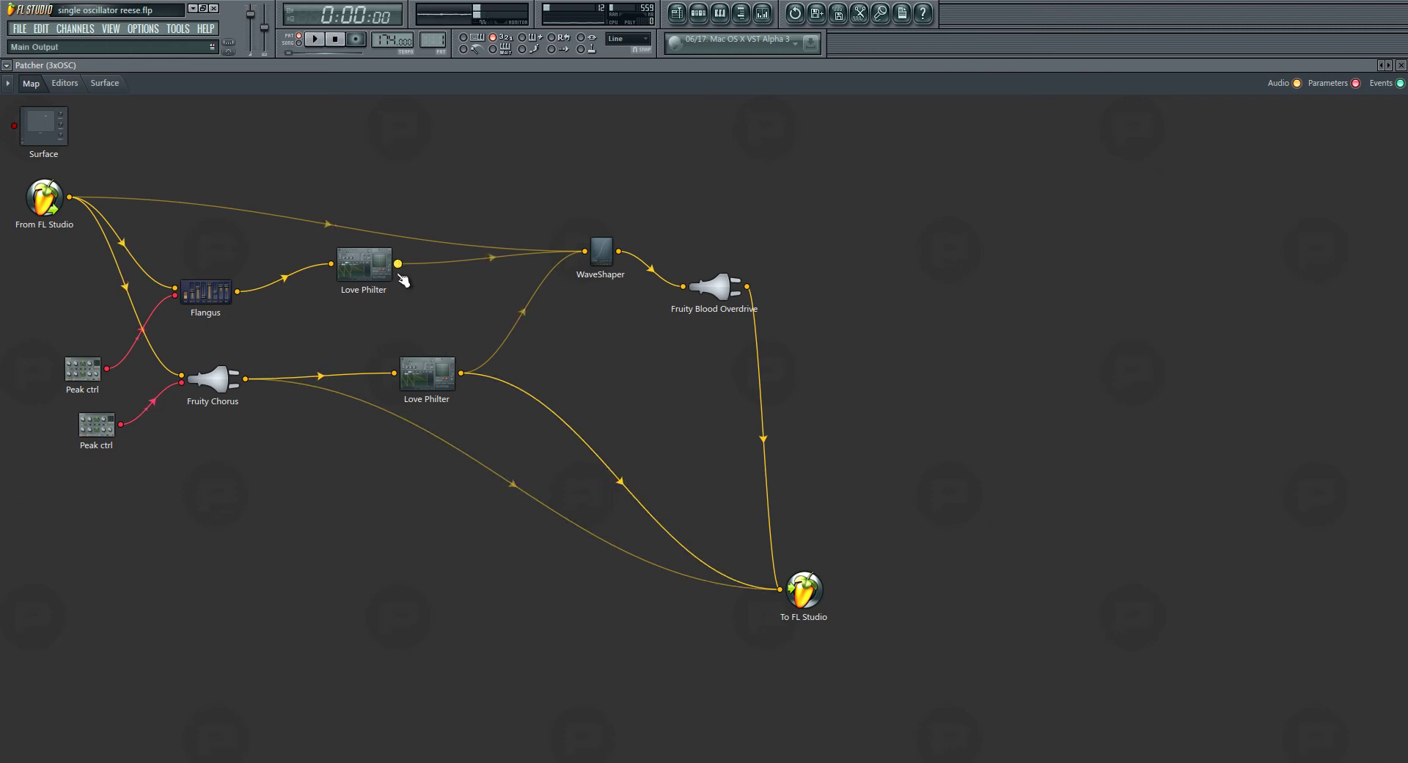
drag(397, 264, 779, 588)
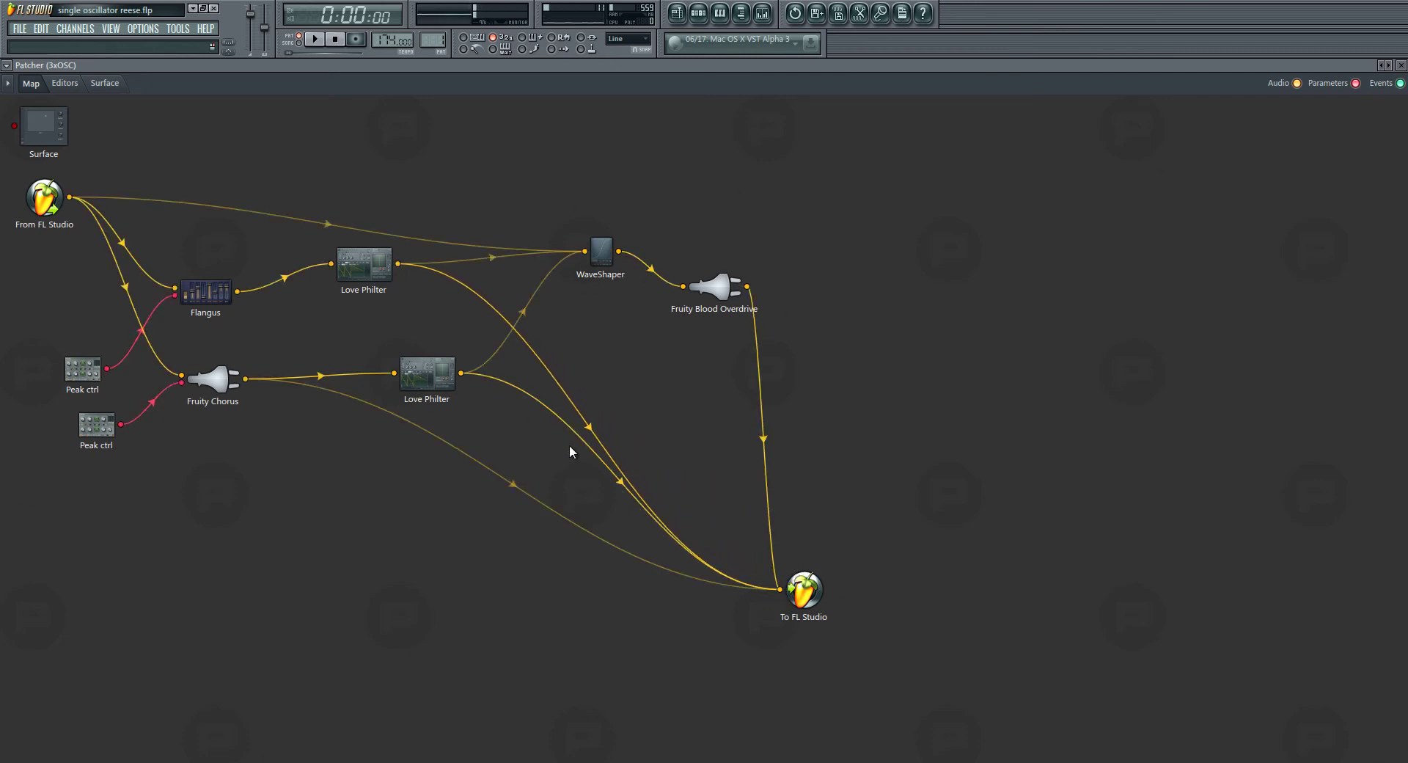
key(space)
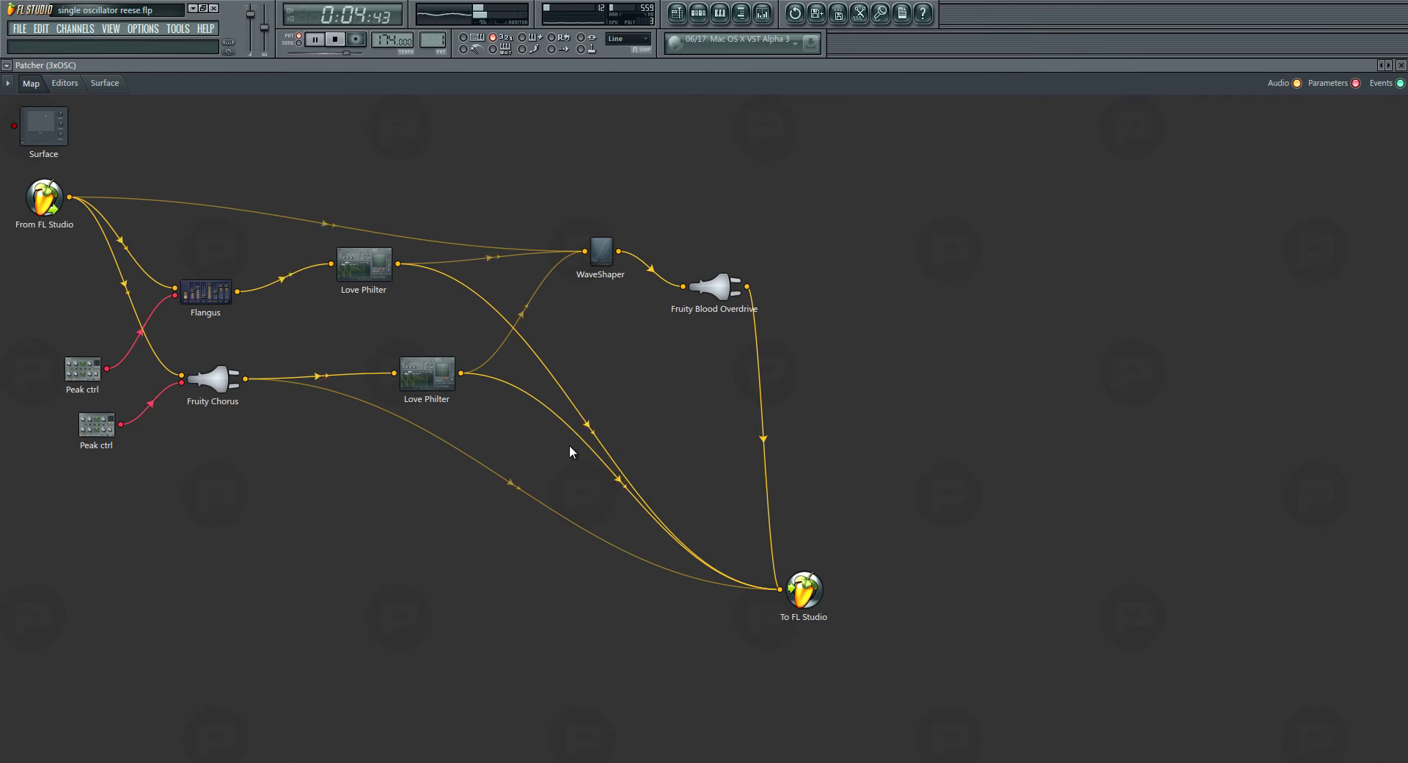
key(space)
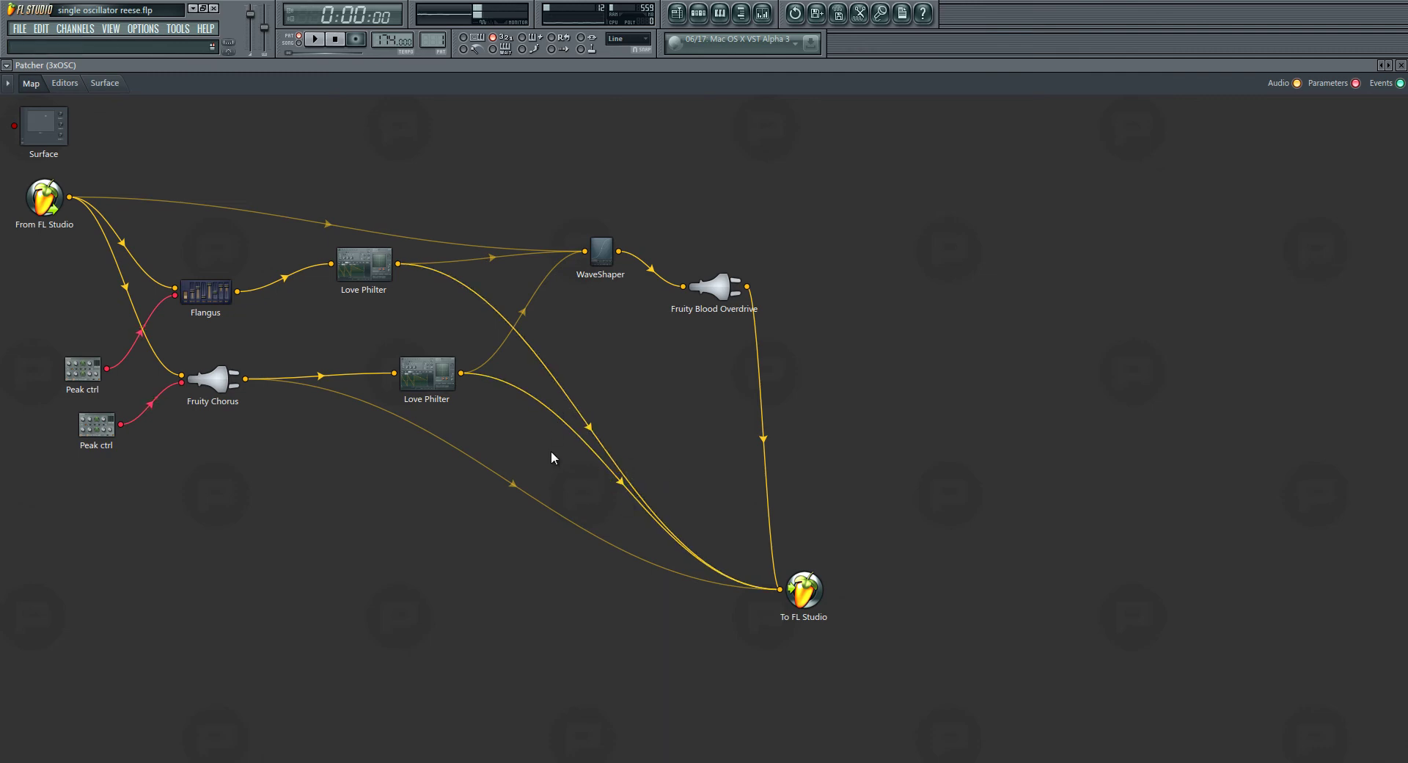
Step: Disconnect both Love Philters and Fruity Chorus from To FL Studio's input
right_click(770, 590)
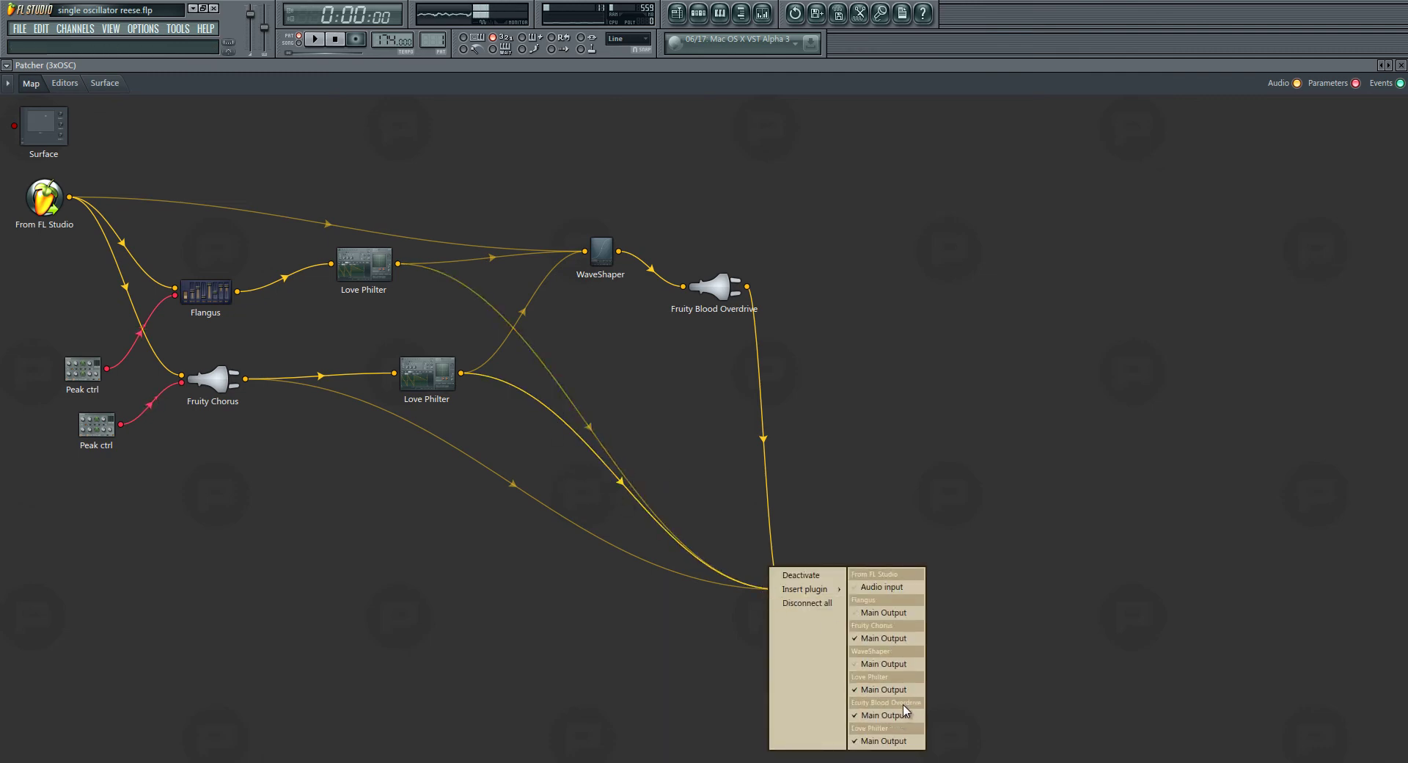
click(905, 688)
right_click(775, 588)
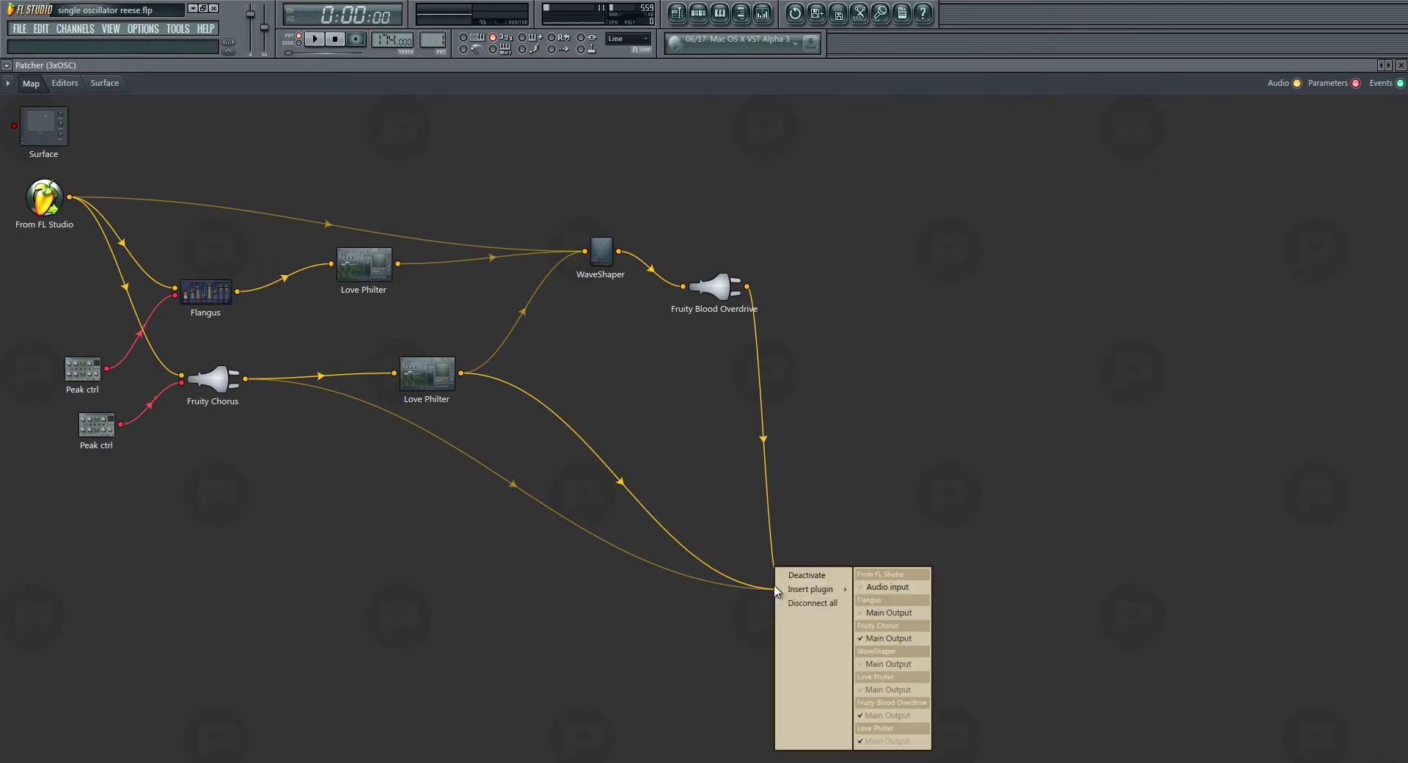
click(889, 638)
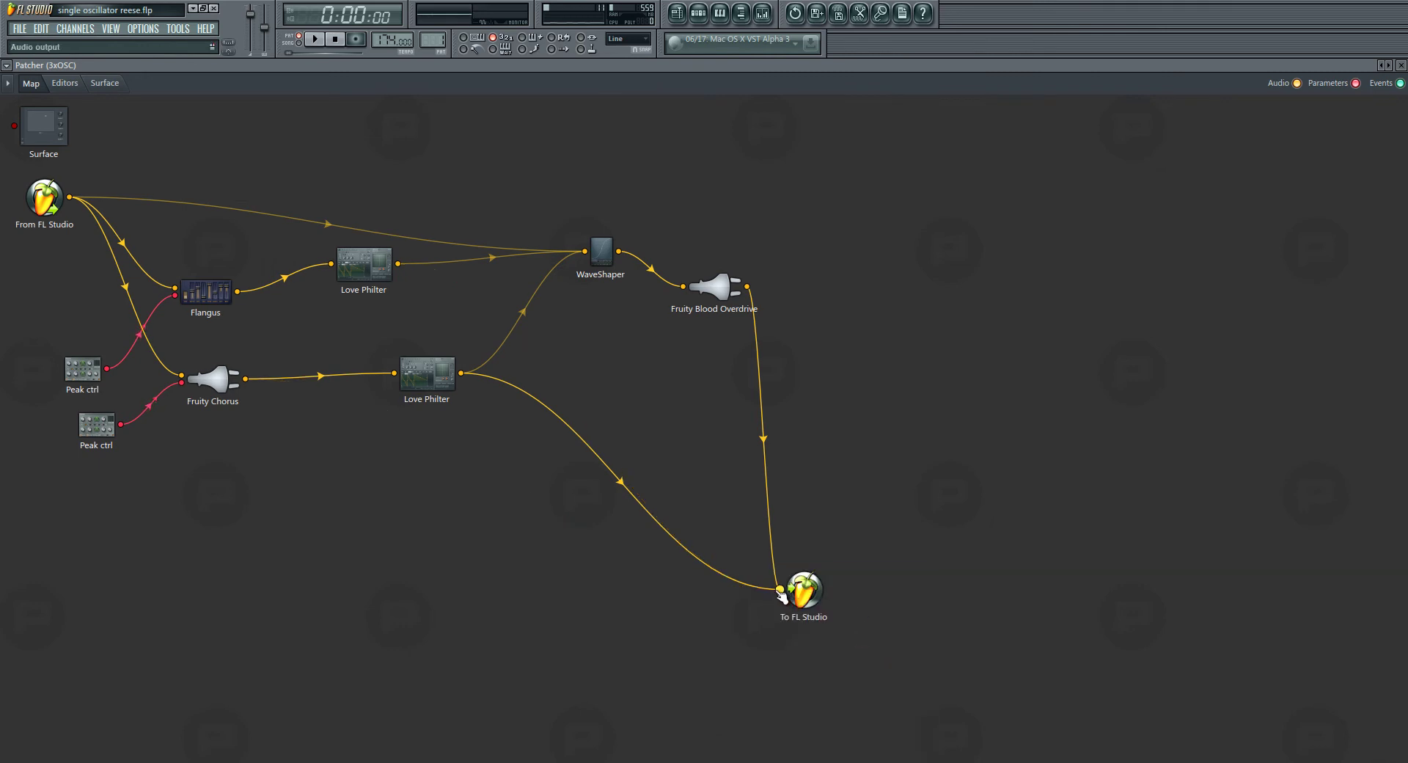
right_click(777, 588)
click(908, 741)
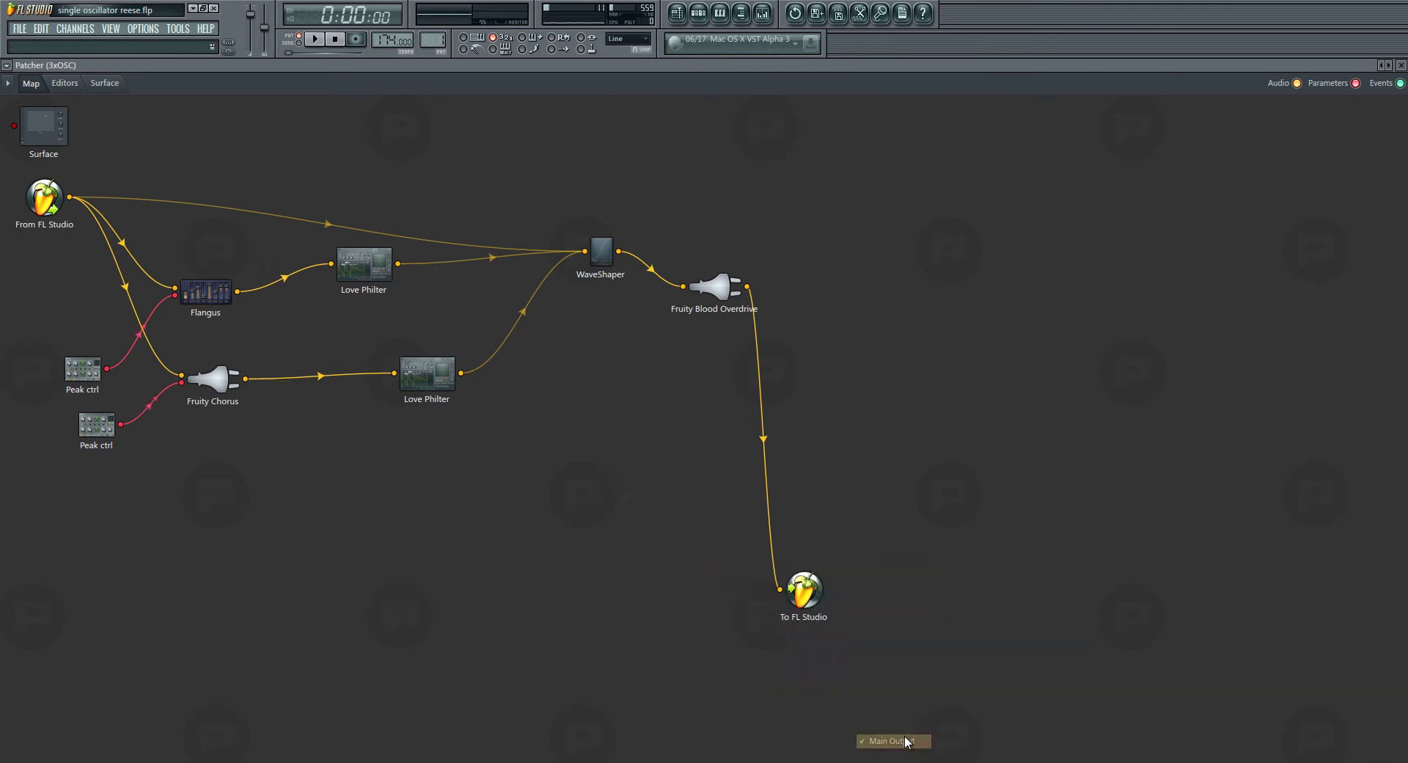
Step: Unmute the upper and lower wires feeding WaveShaper
right_click(467, 264)
click(490, 267)
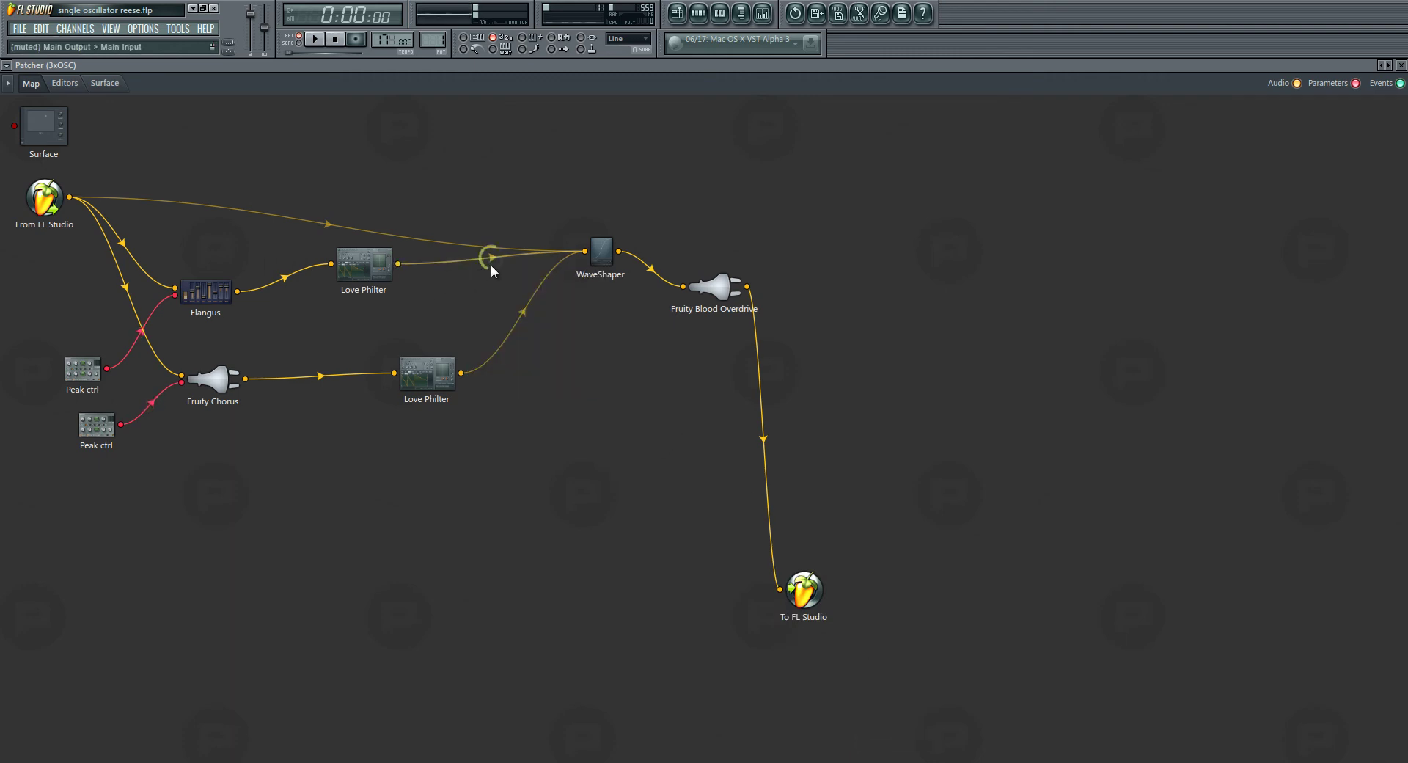
right_click(524, 308)
click(528, 312)
Step: Start playback and bring up the Control Surface XY pad from the 3xOSC mixer channel
key(space)
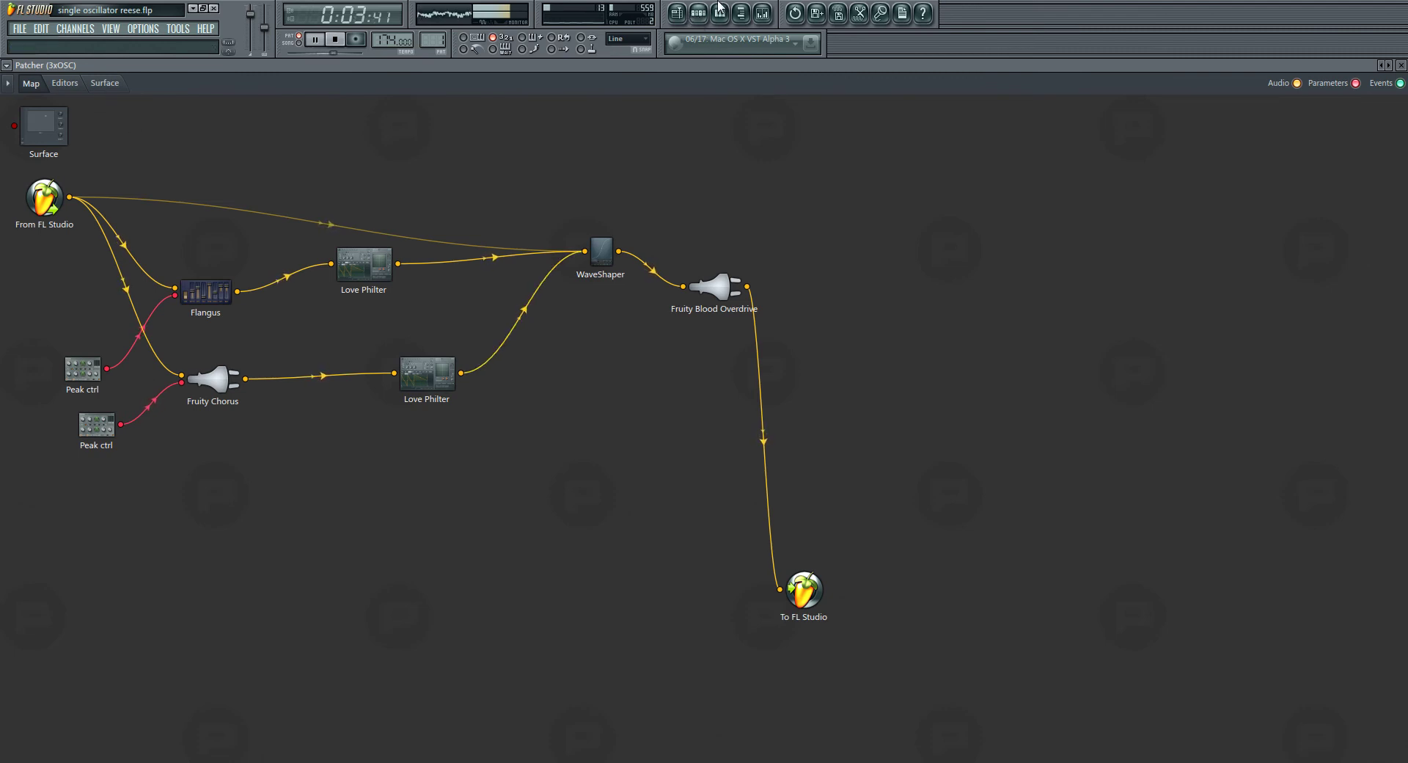
click(763, 13)
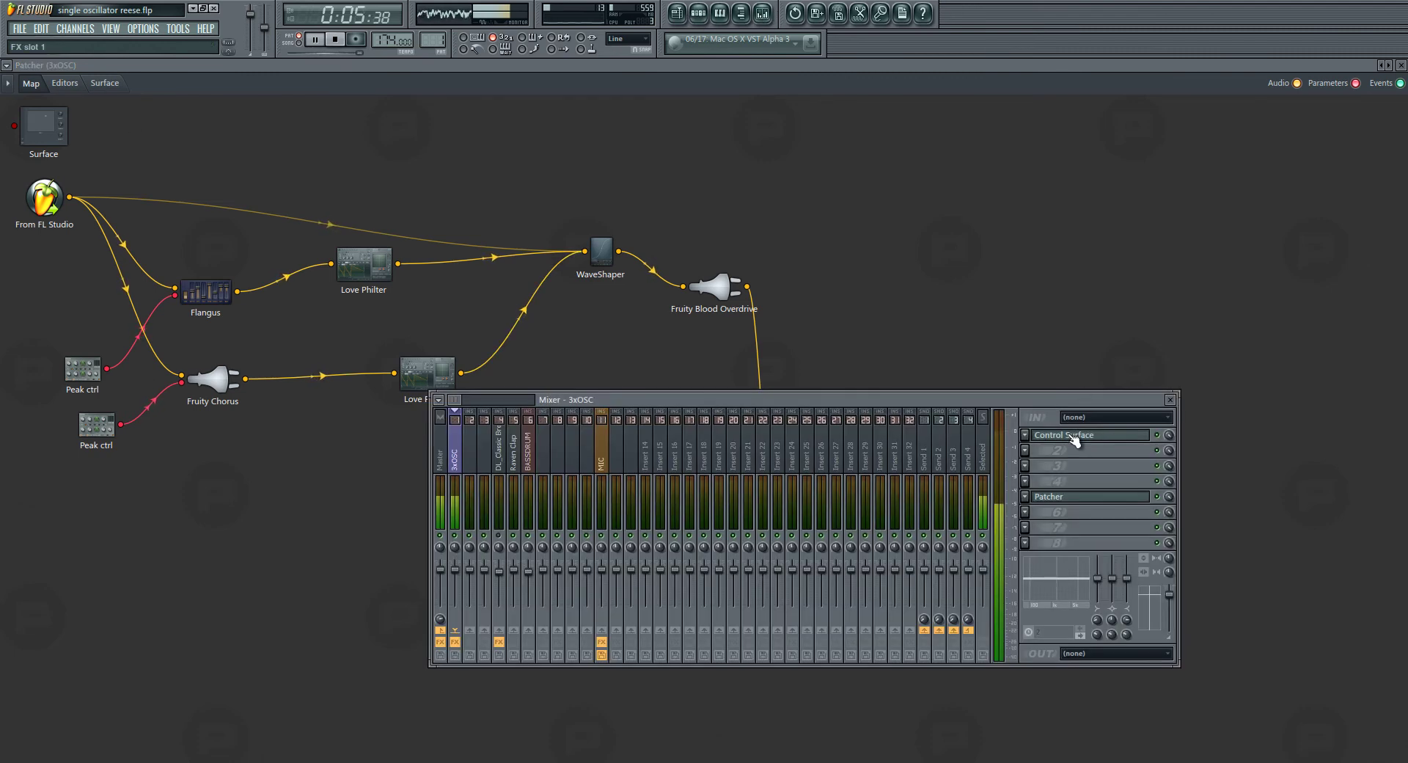
click(1074, 439)
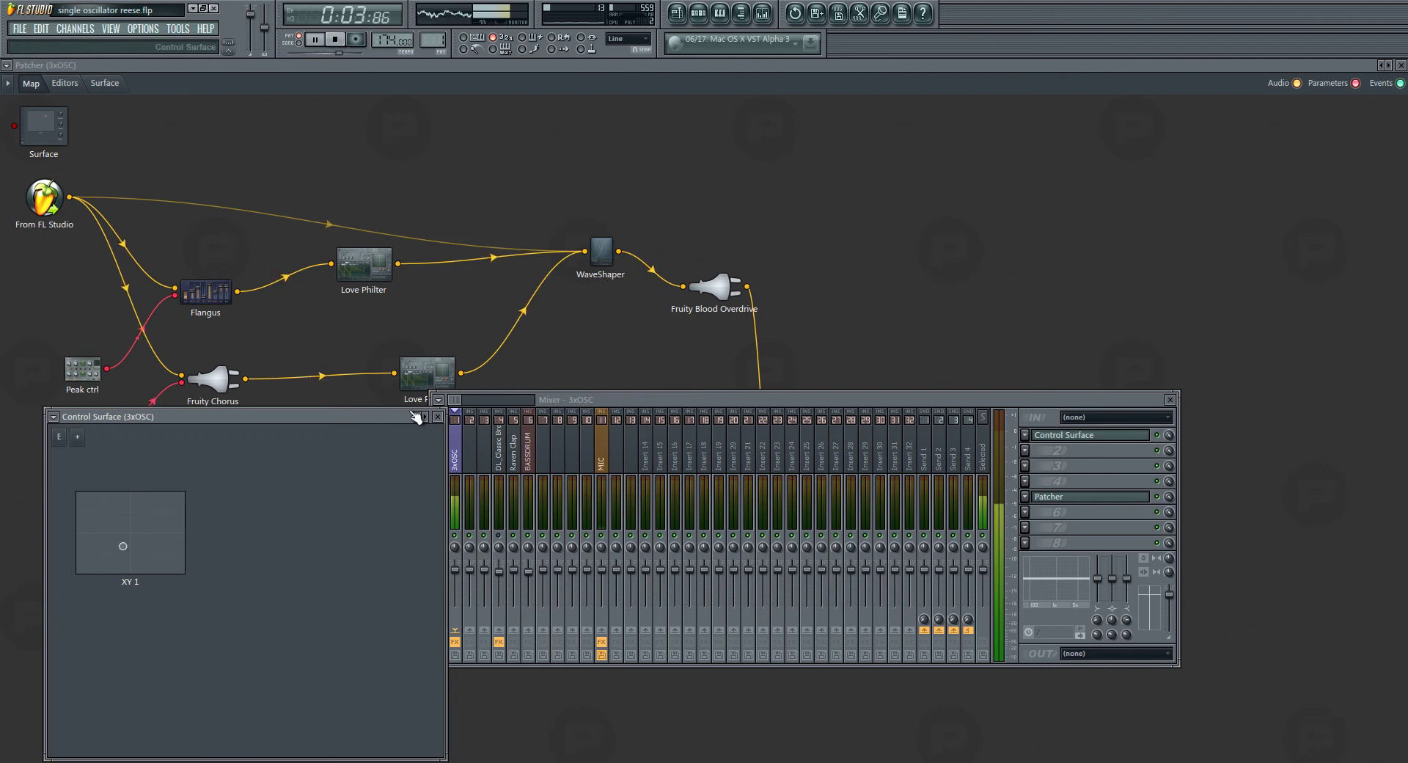
Step: Close the Control Surface and mixer, then move the upper Love Philter node slightly lower
click(438, 416)
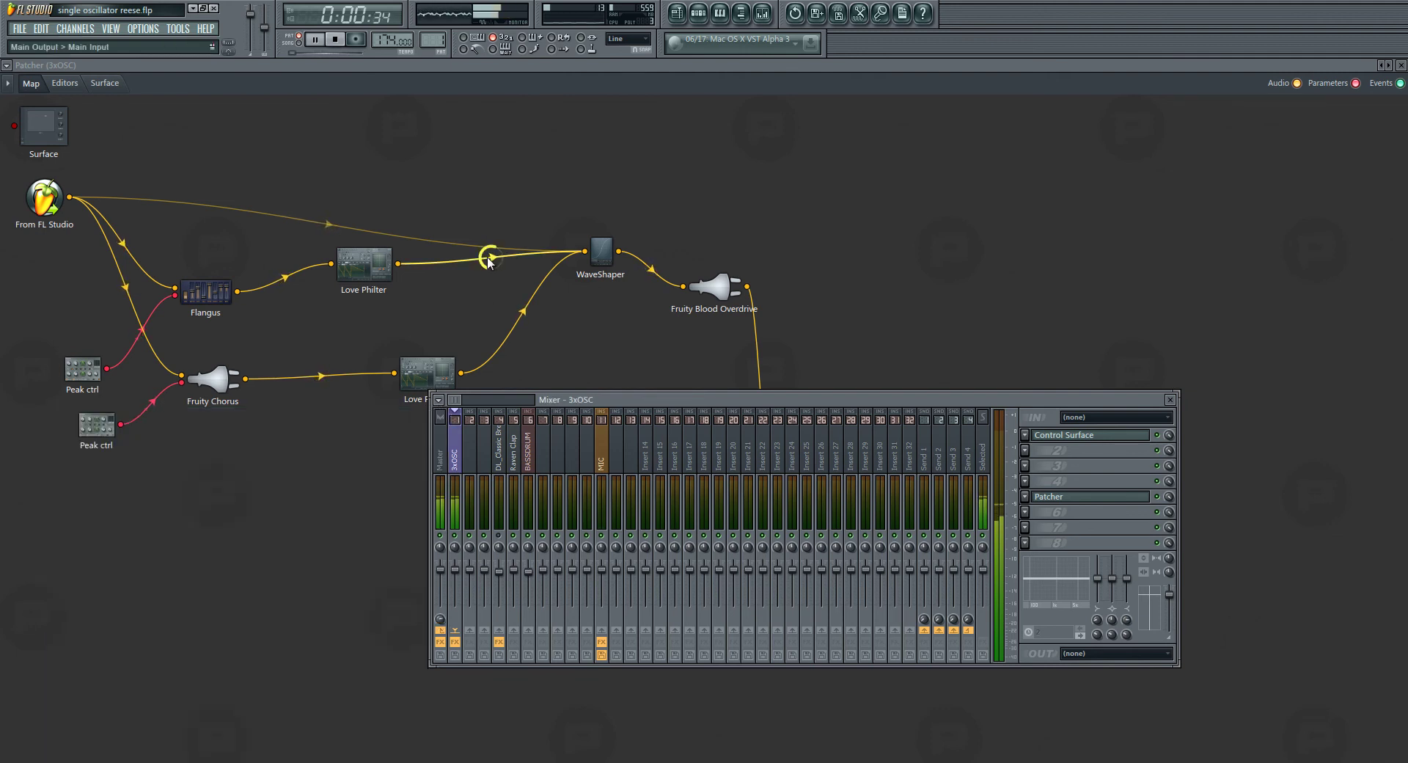
key(space)
key(F9)
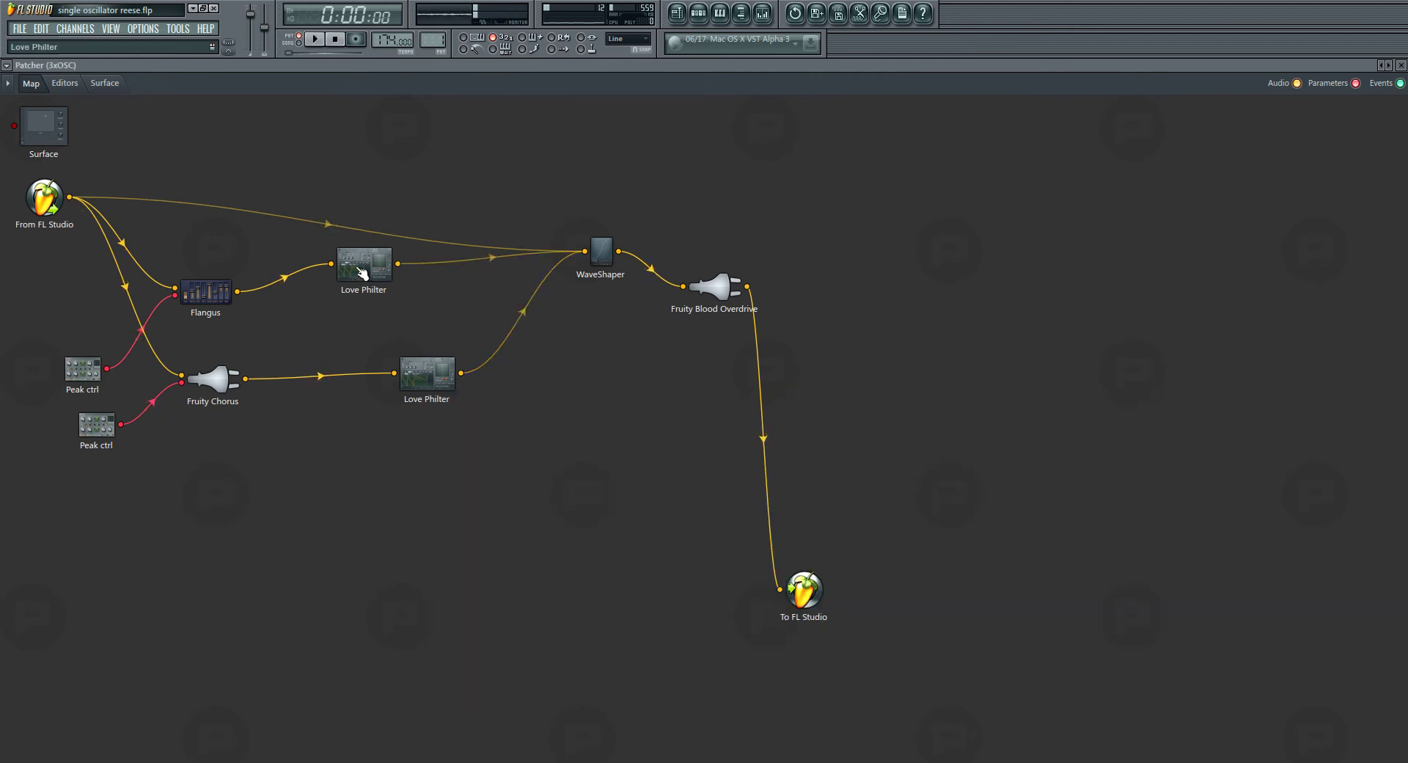
drag(370, 277, 372, 307)
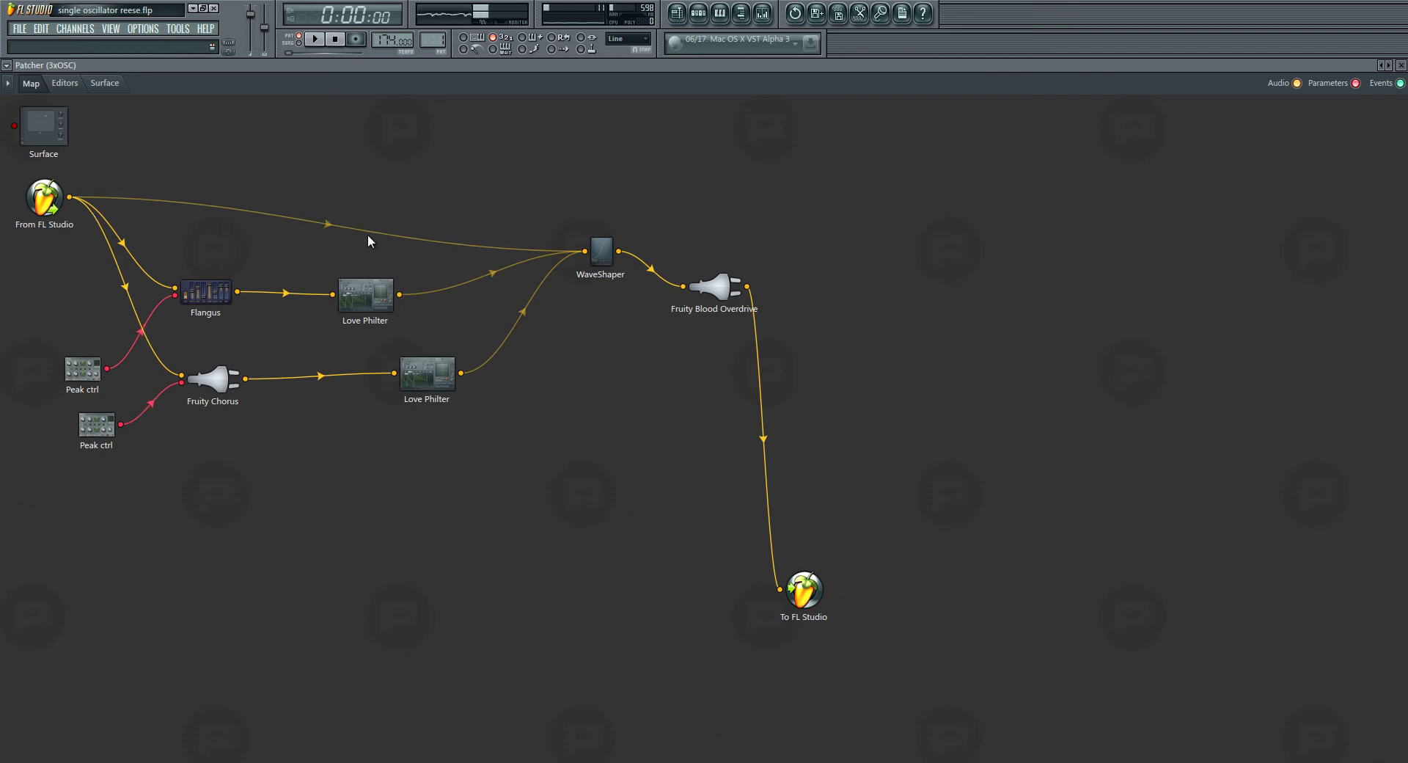
Step: Unmute the From FL Studio, upper and lower Love Philter wires into WaveShaper, auditioning the routing
click(333, 228)
key(space)
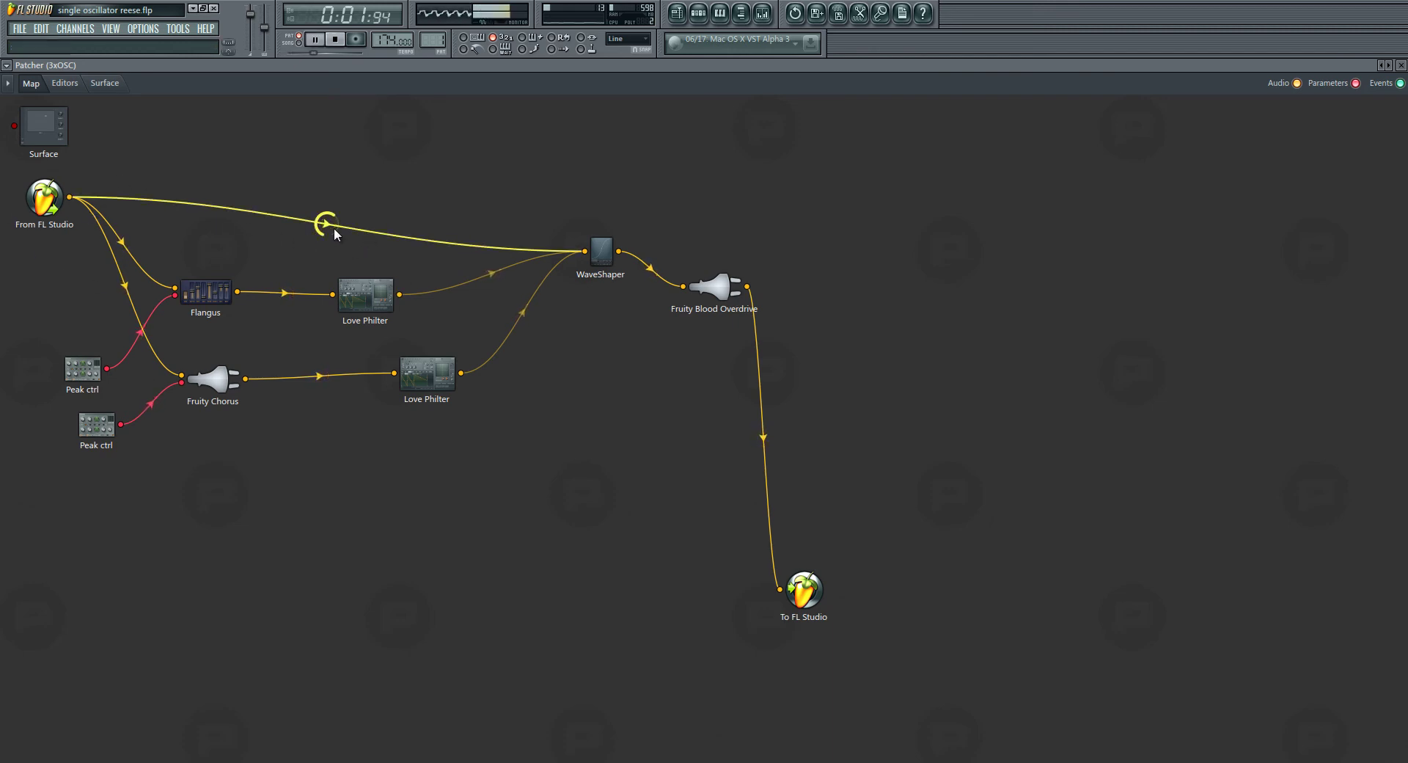
key(space)
click(486, 274)
click(520, 313)
key(space)
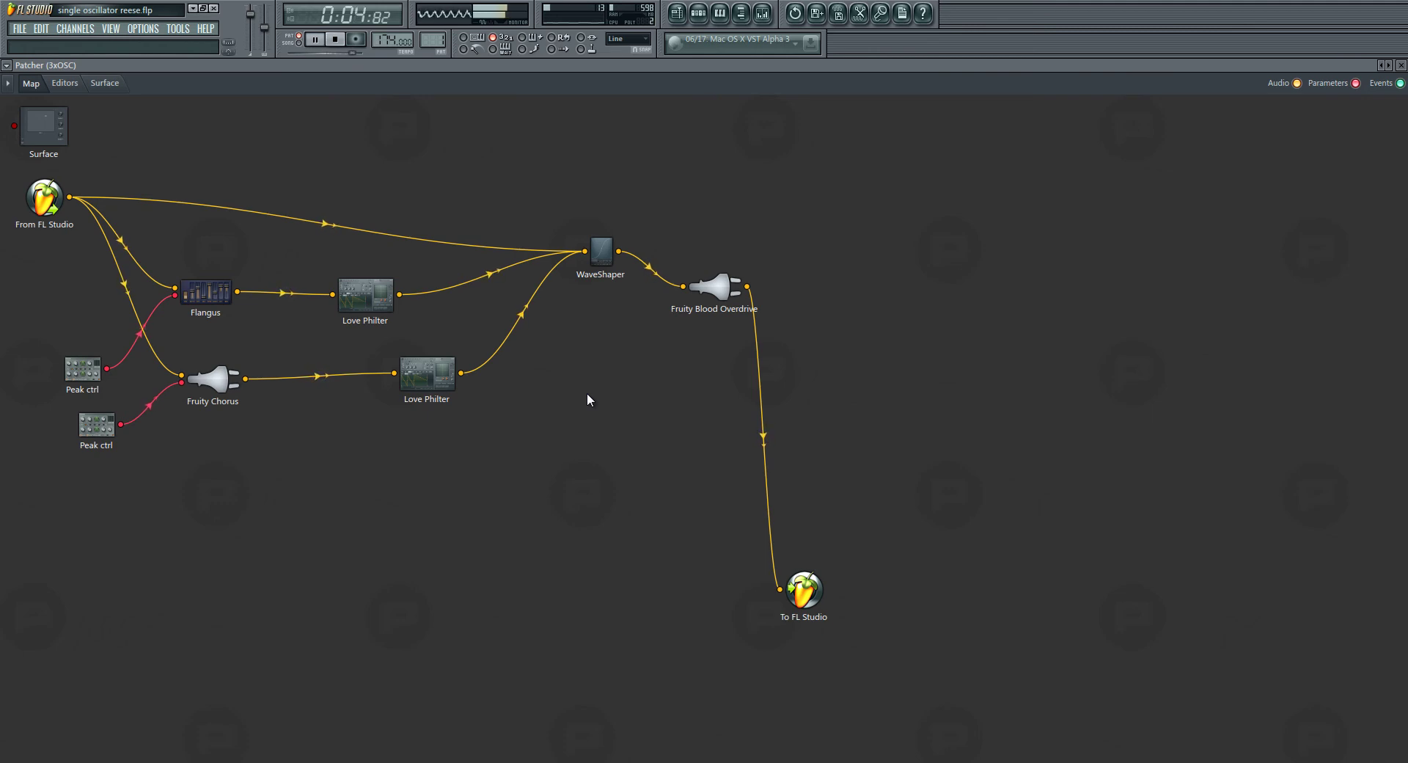
key(space)
Step: Bend WaveShaper's curve tension into an S-shape through the centre point and audition it
double_click(603, 251)
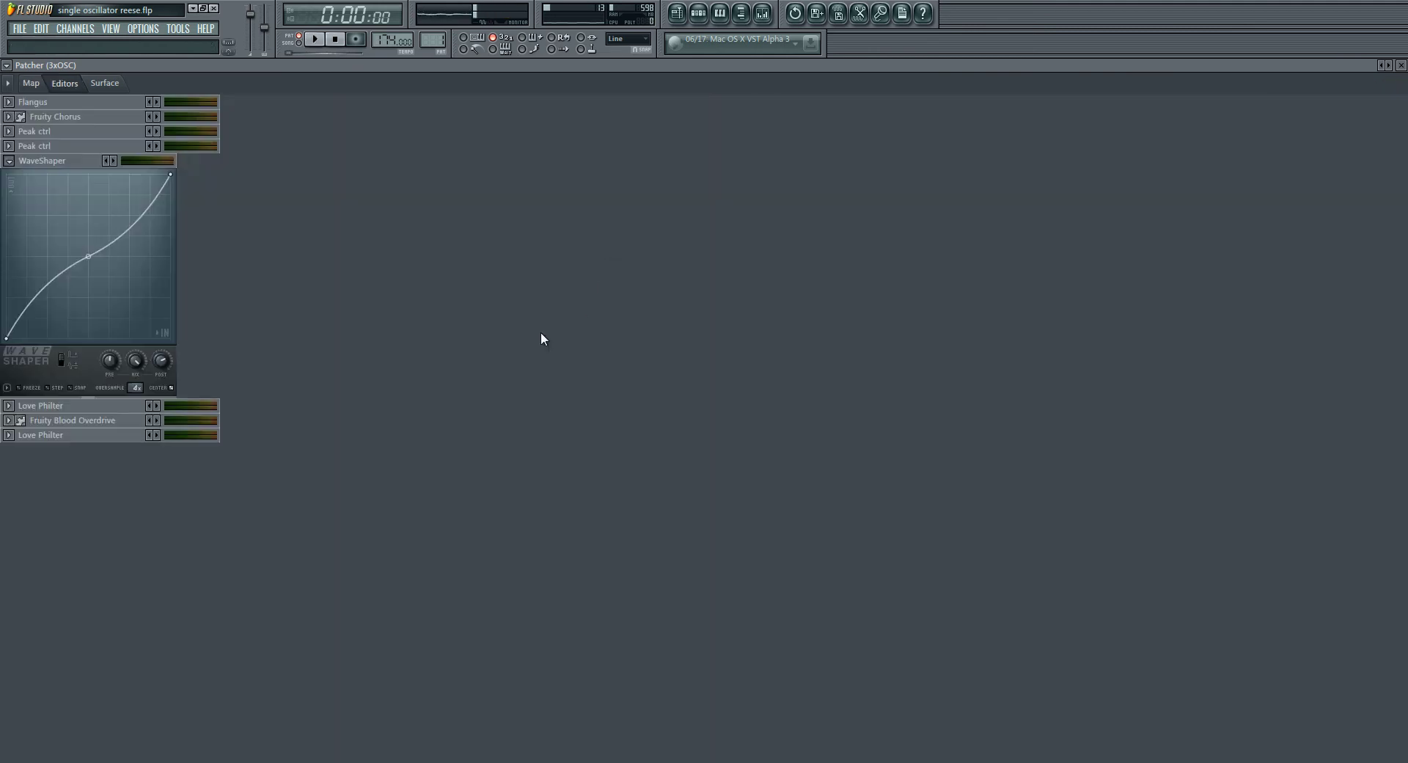
right_click(170, 173)
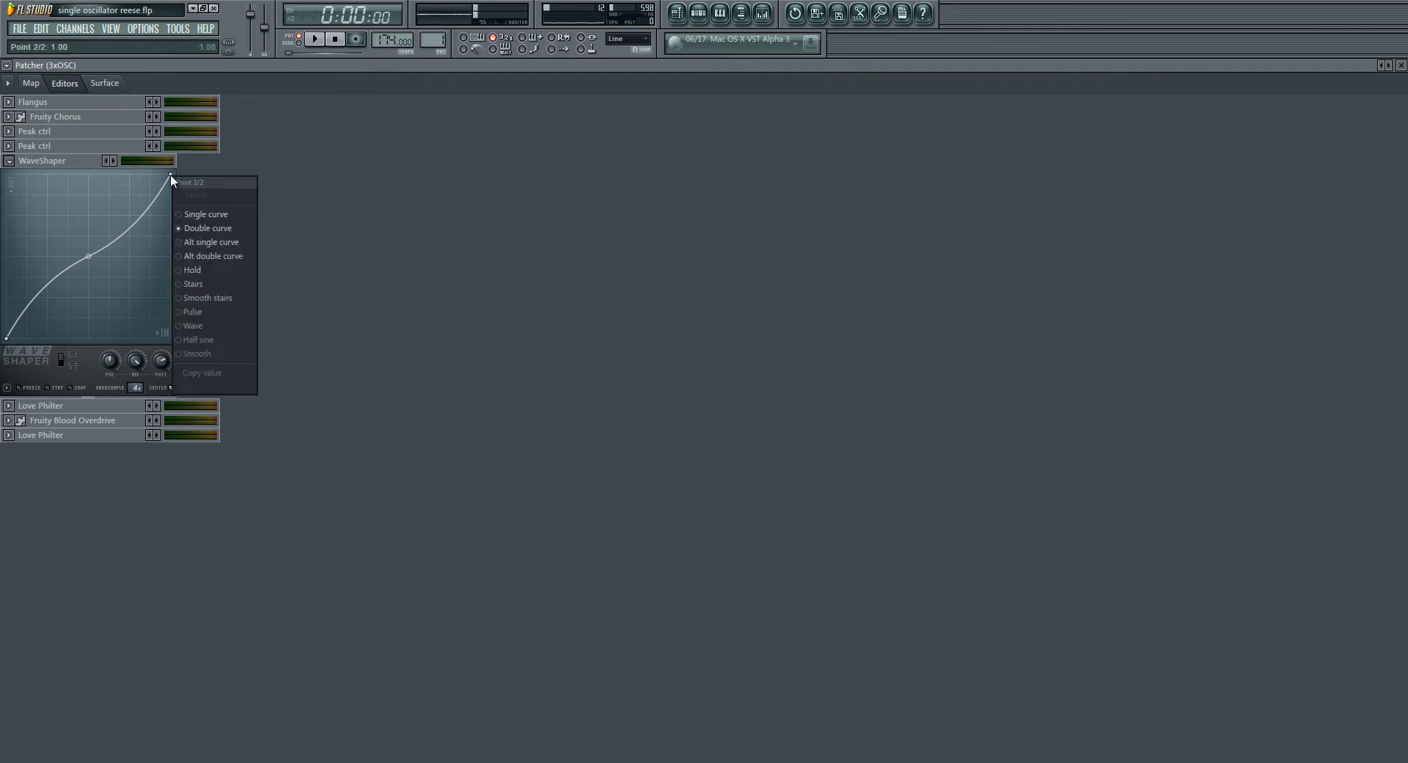
click(286, 233)
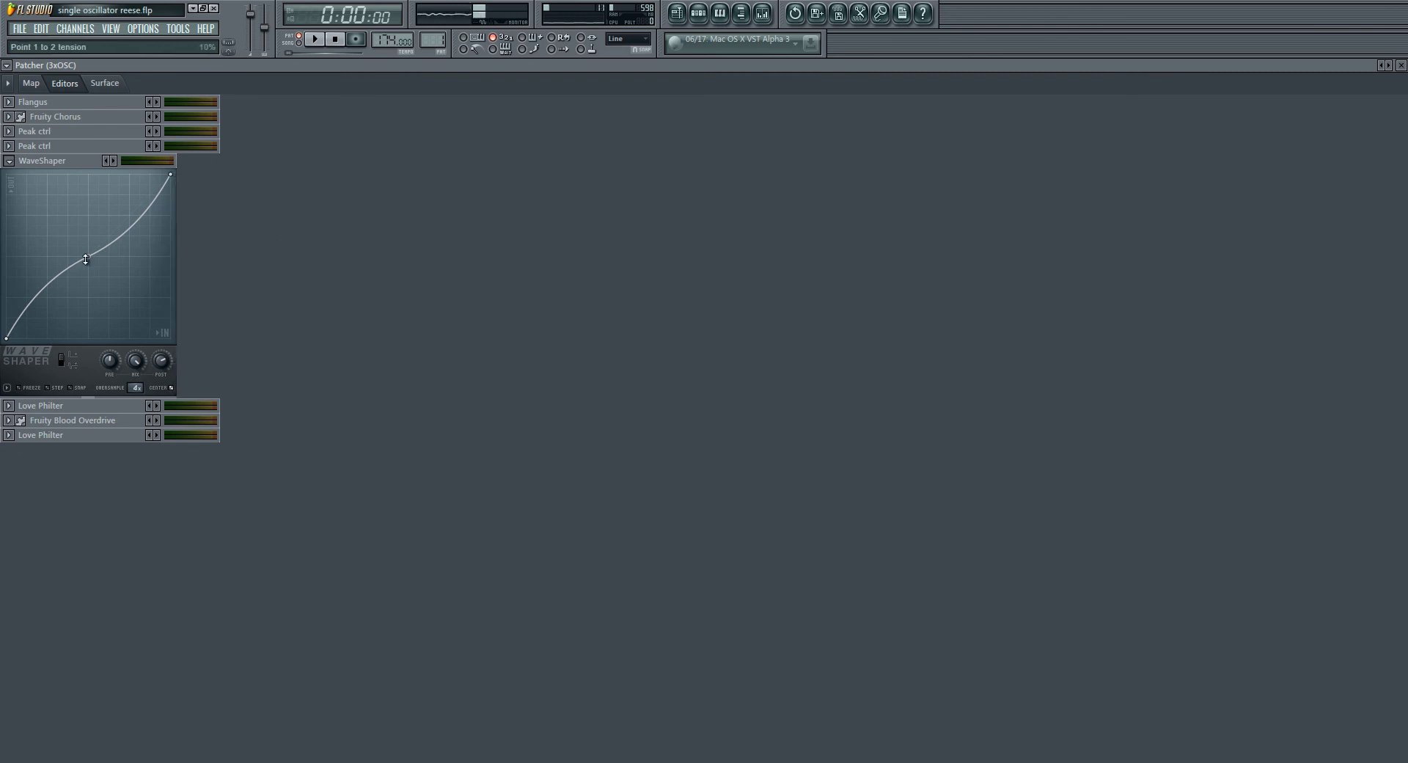
mouse_move(88, 256)
mouse_down()
mouse_move(88, 237)
mouse_move(84, 275)
mouse_move(85, 255)
mouse_up()
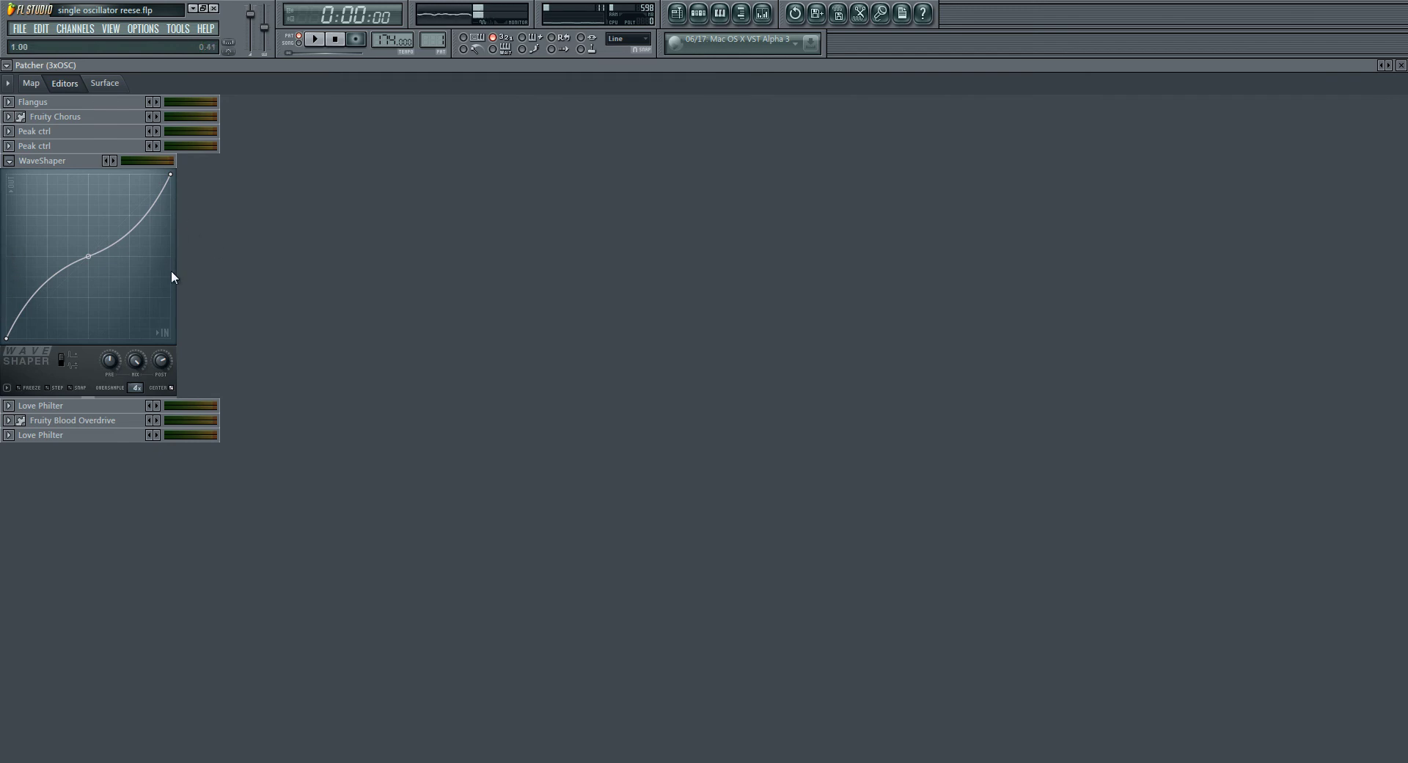
key(space)
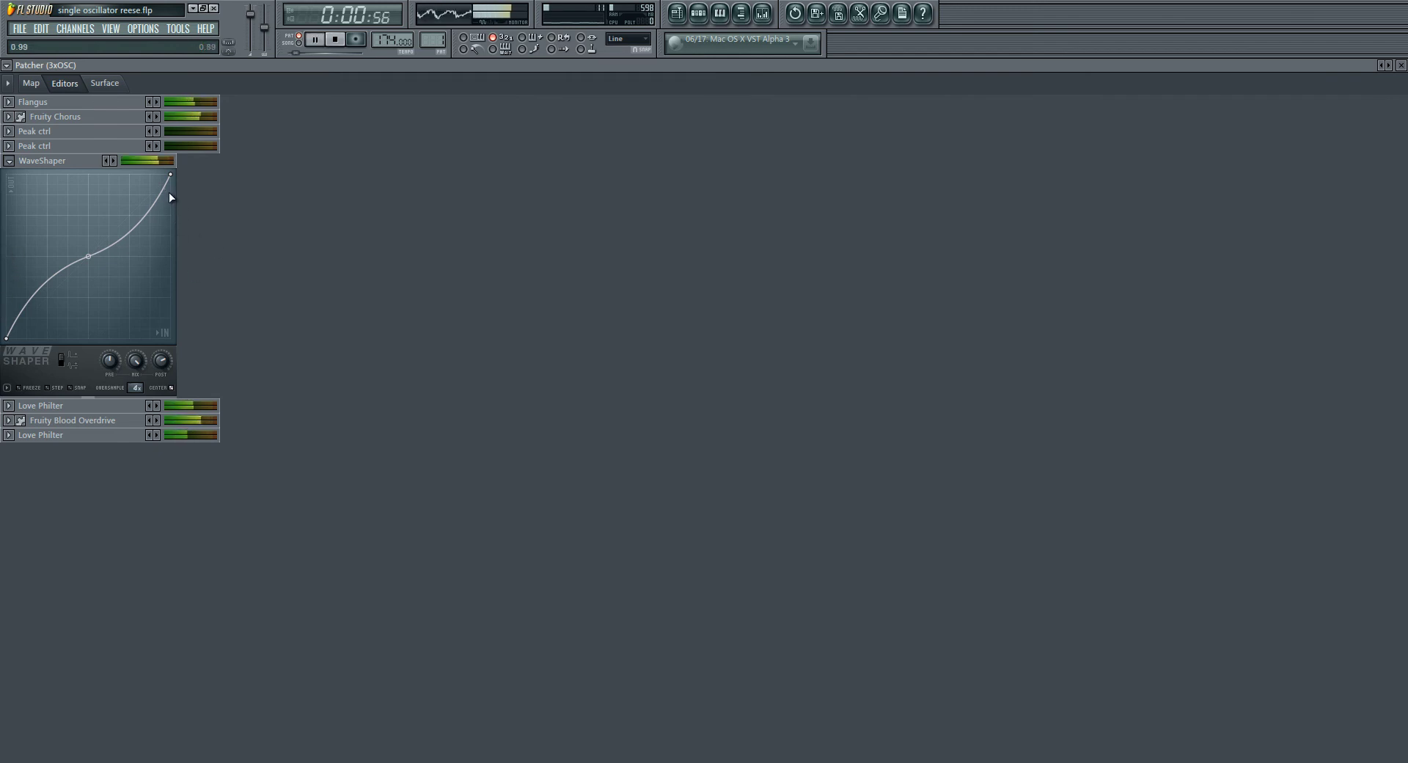
key(space)
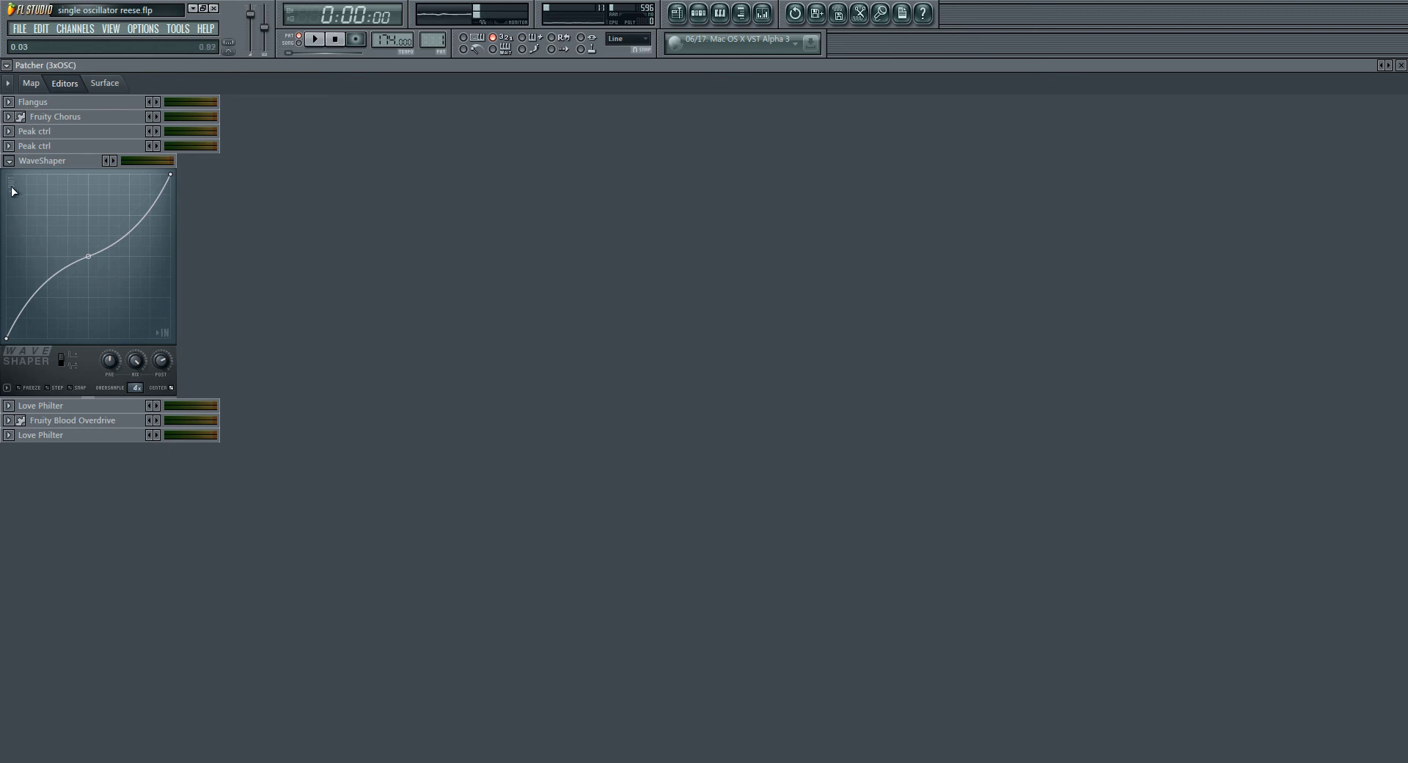
Step: Collapse WaveShaper, expand Fruity Blood Overdrive, and set its x 100 boost to ON
click(8, 161)
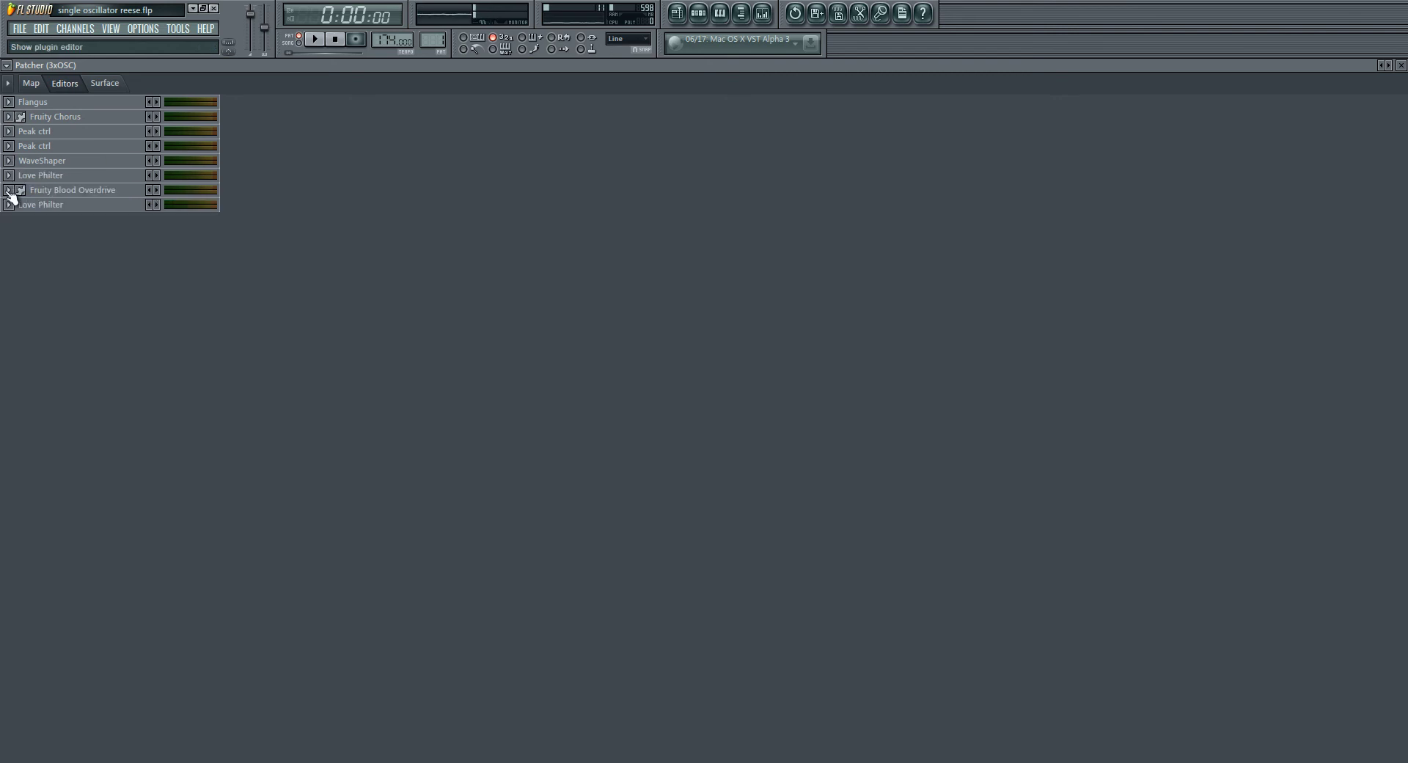
click(9, 190)
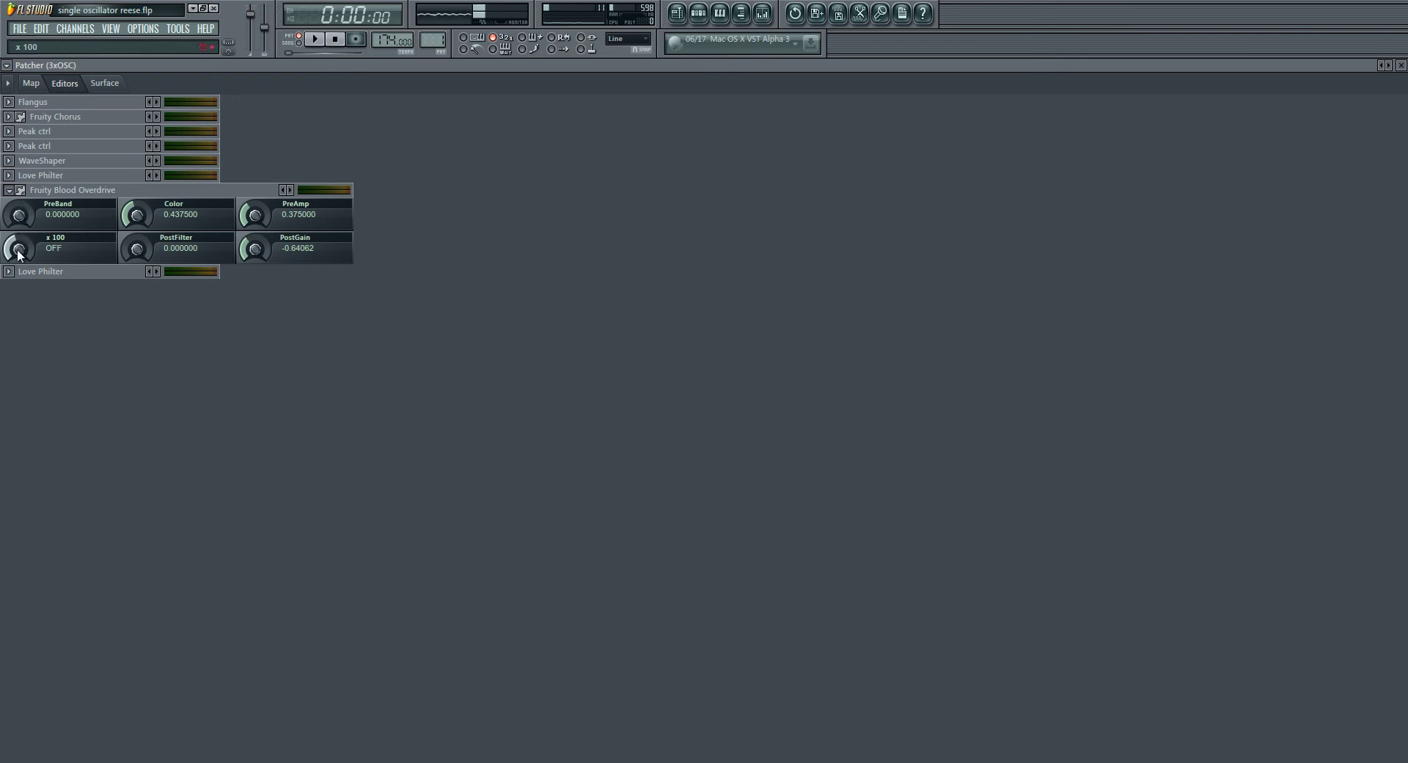
drag(19, 253, 40, 88)
Step: Back on the map, wire WaveShaper's output directly to To FL Studio and audition it
click(9, 190)
click(30, 83)
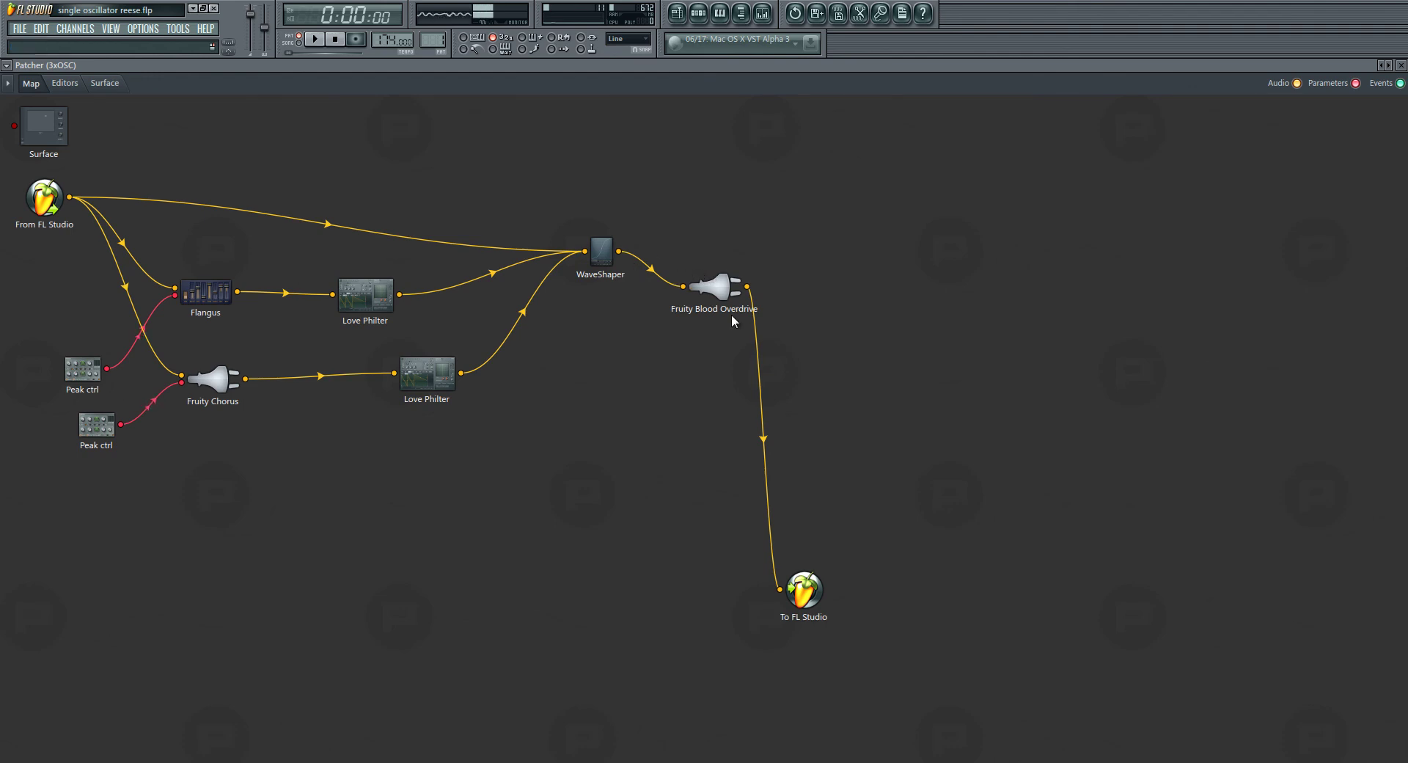
drag(620, 252, 780, 587)
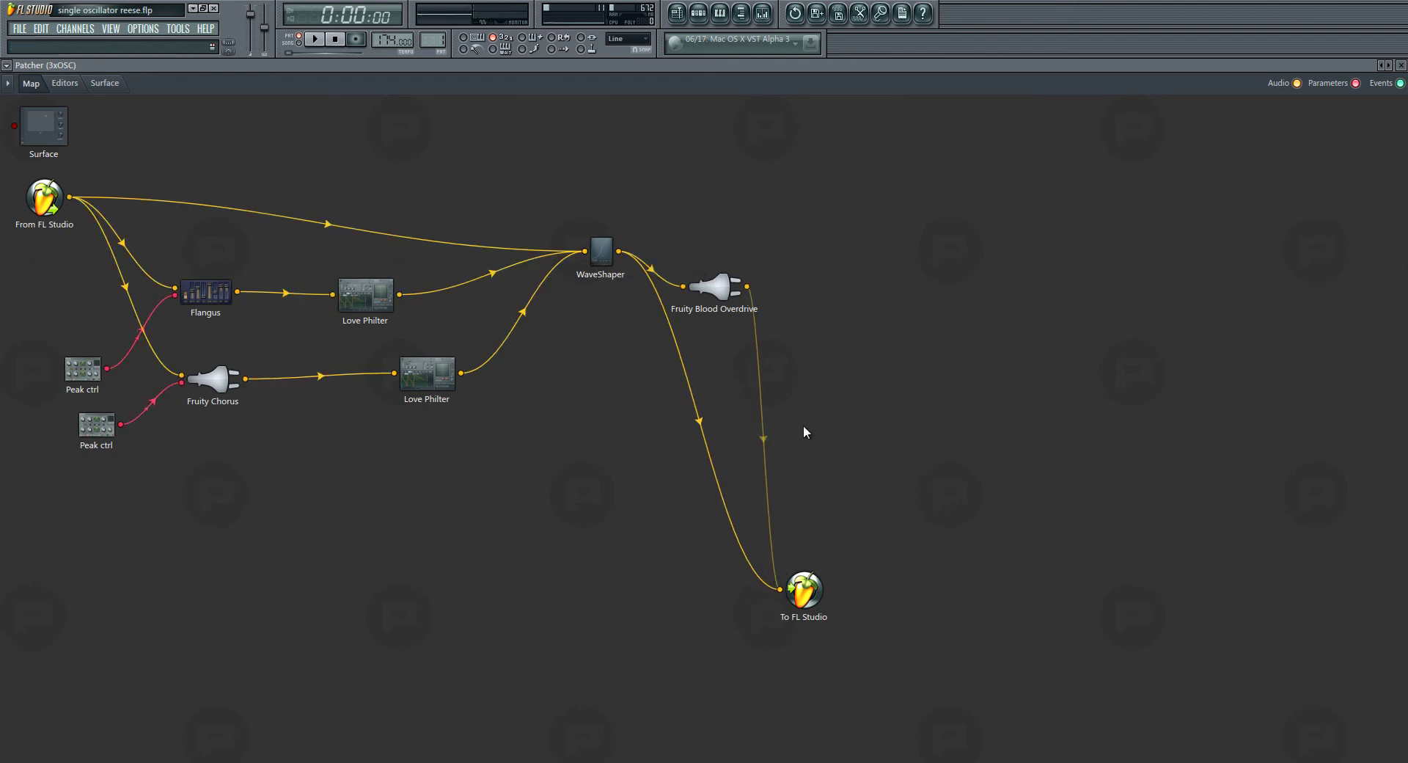
key(space)
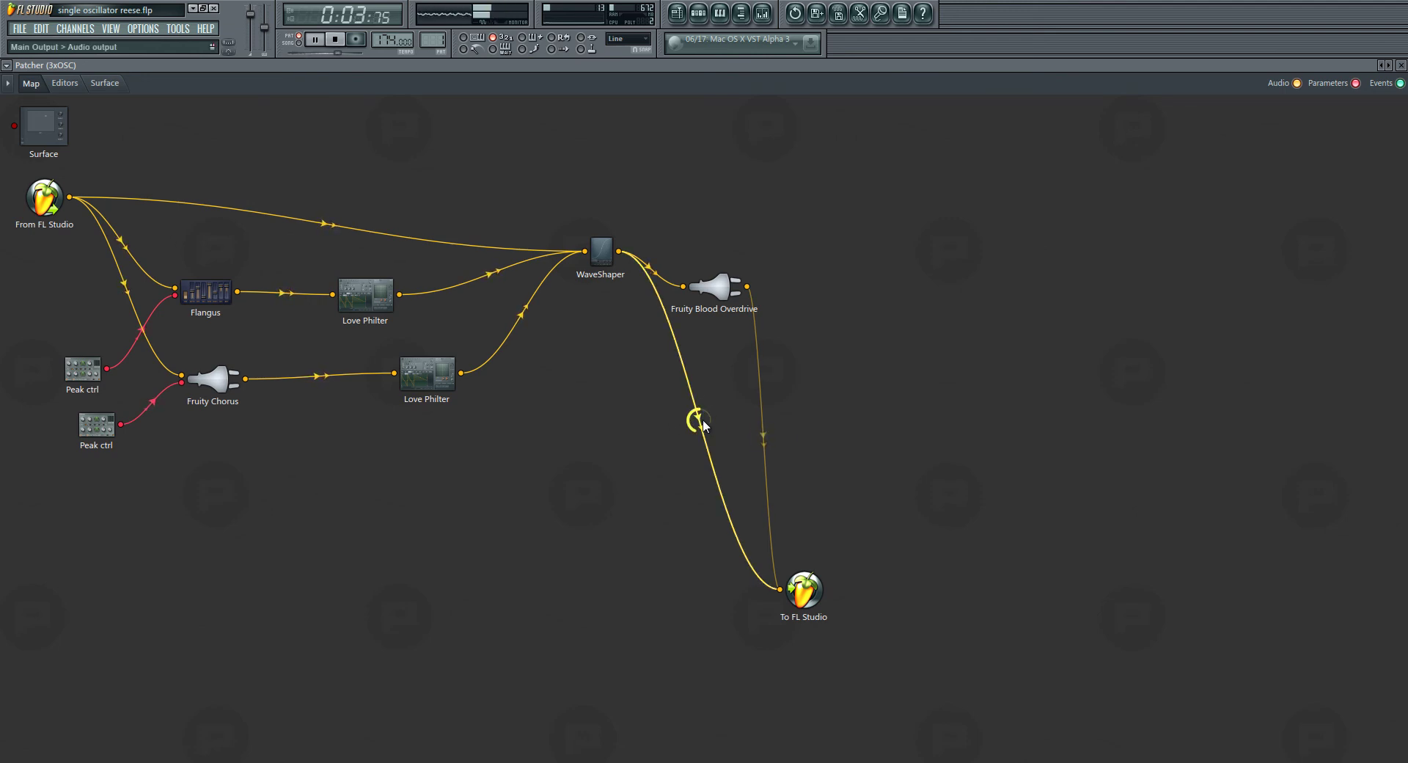
key(space)
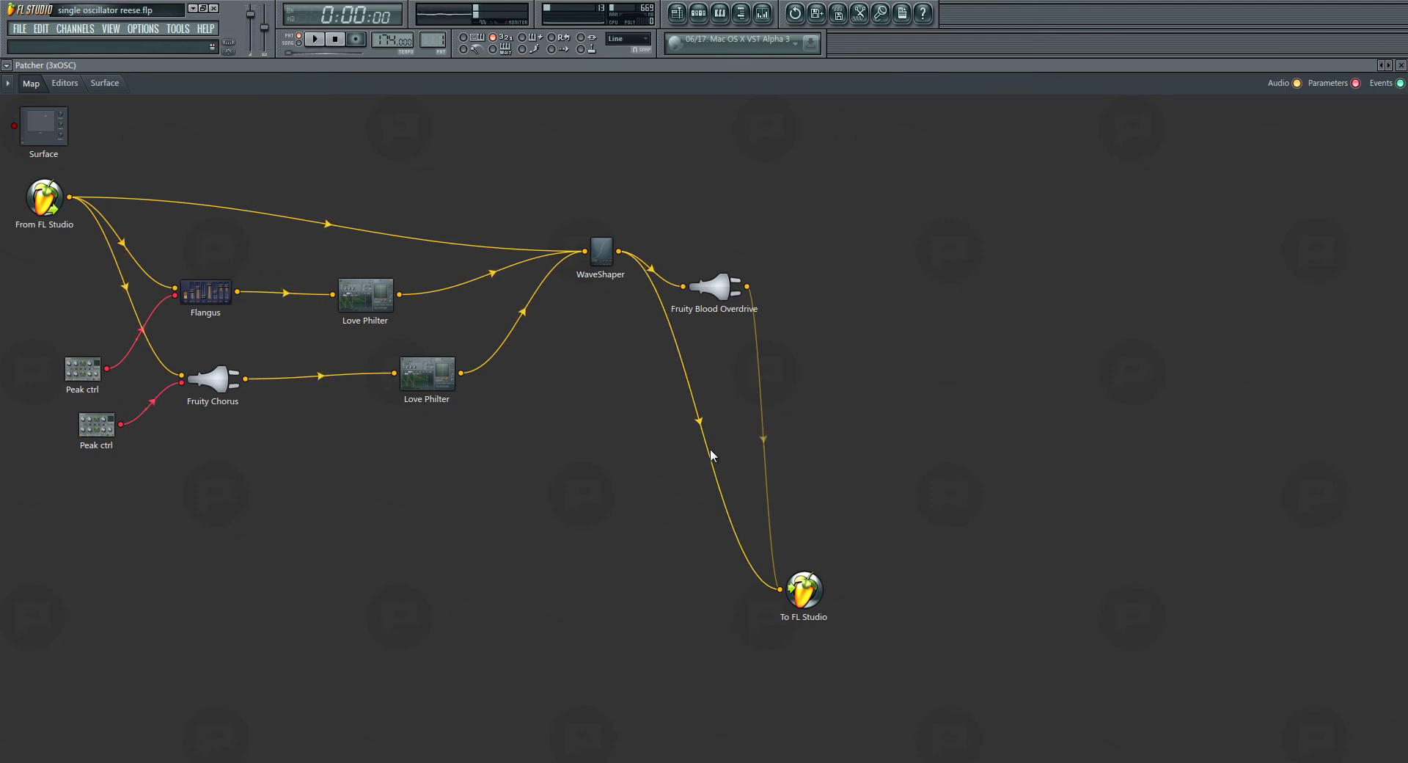
Step: Make Fruity Blood Overdrive the active output route, muting the direct WaveShaper wire, and audition
click(767, 423)
key(space)
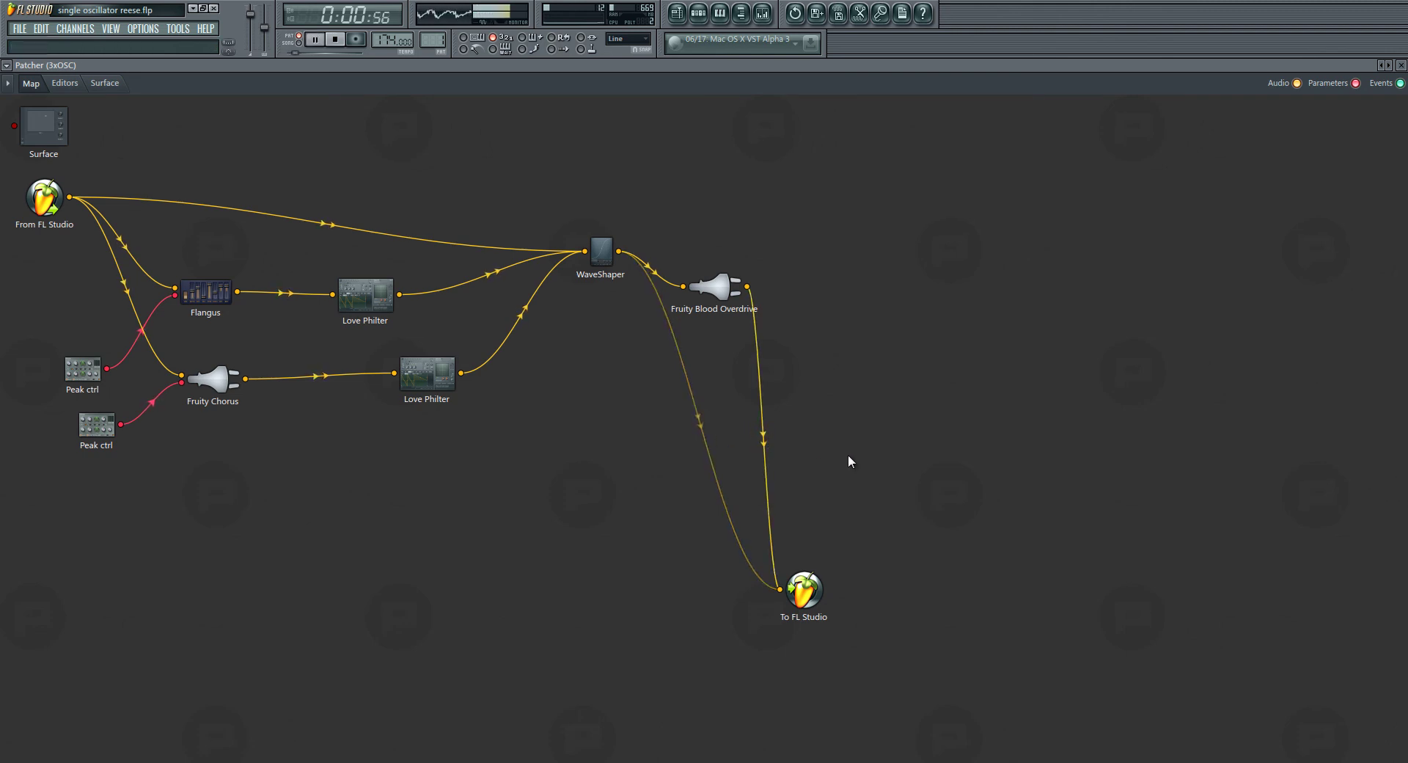
key(space)
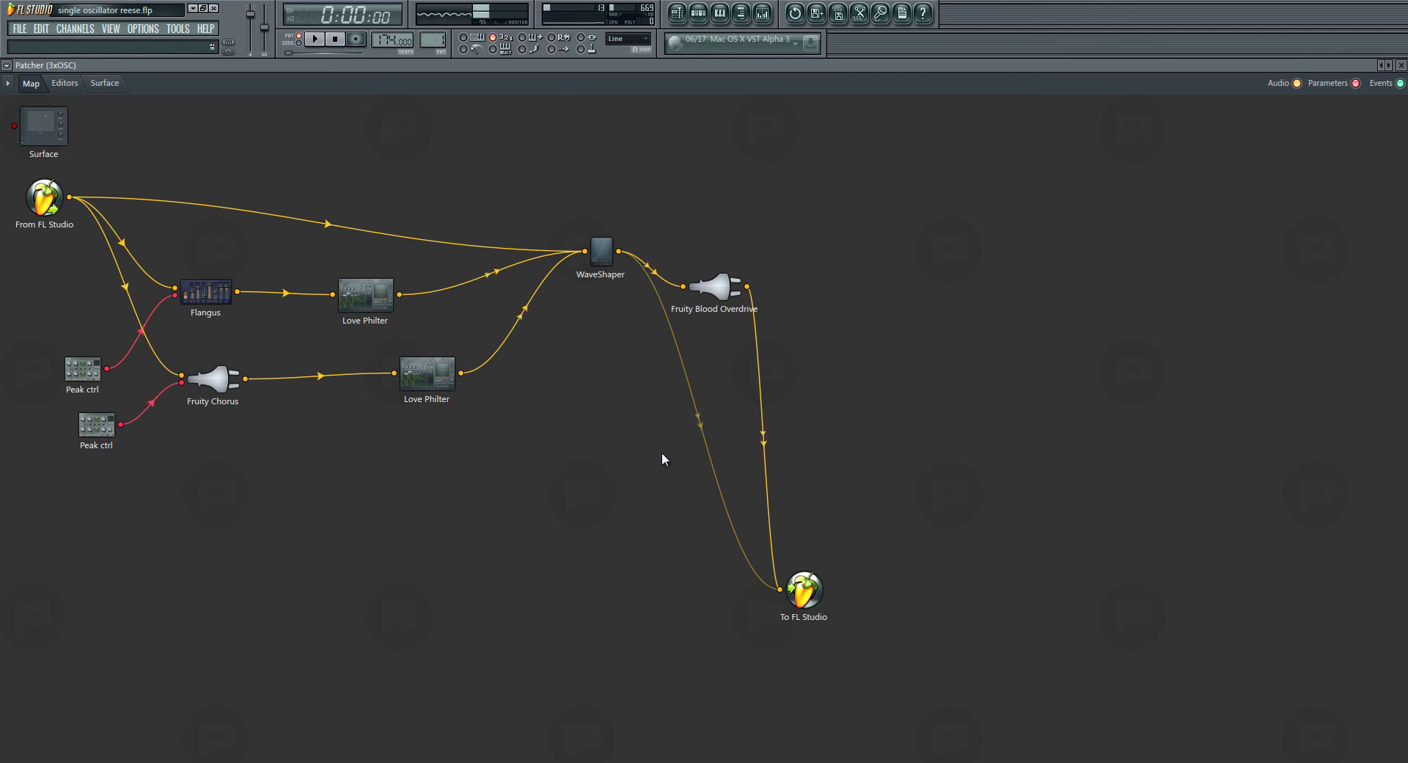
Step: Compare Fruity Blood Overdrive with its x100 boost on and off during playback, leaving it off
double_click(717, 282)
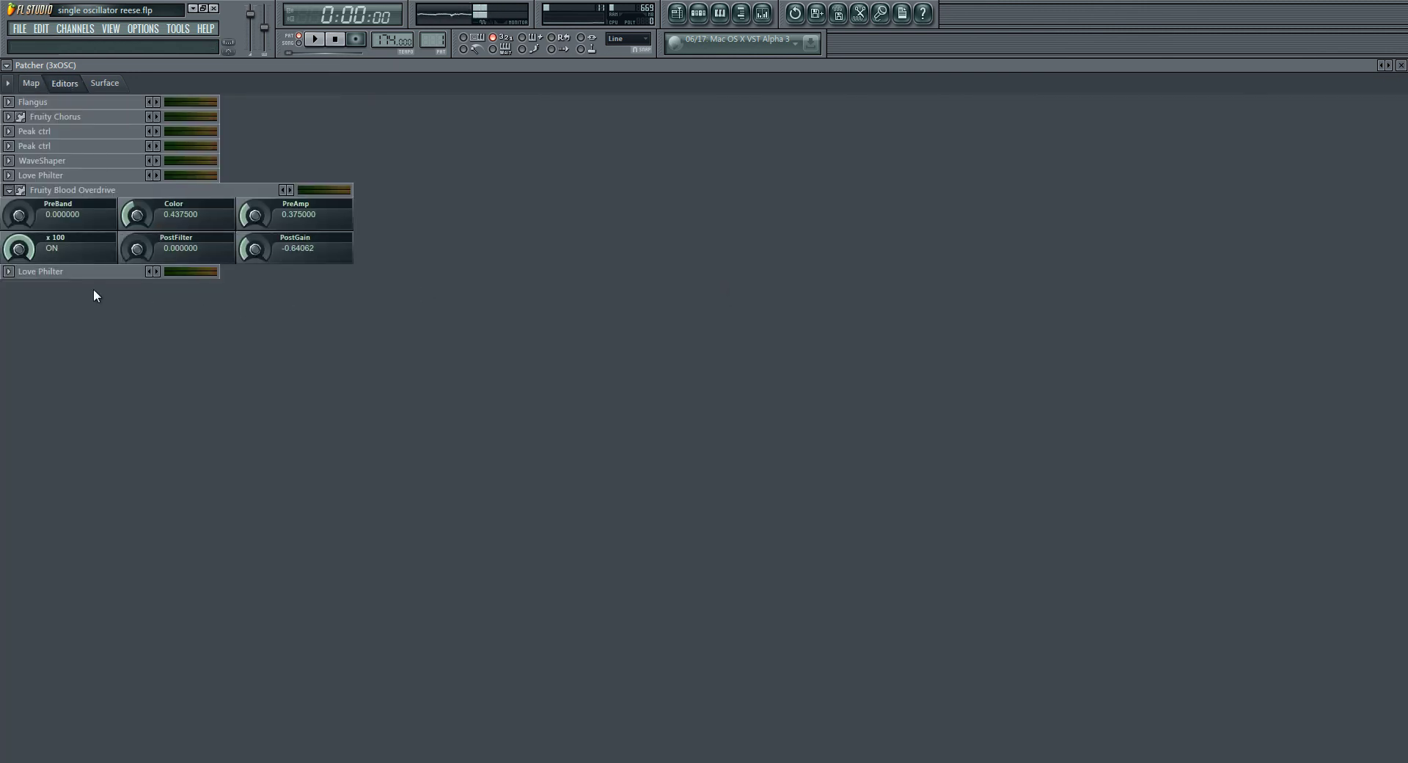
drag(18, 248, 33, 536)
key(space)
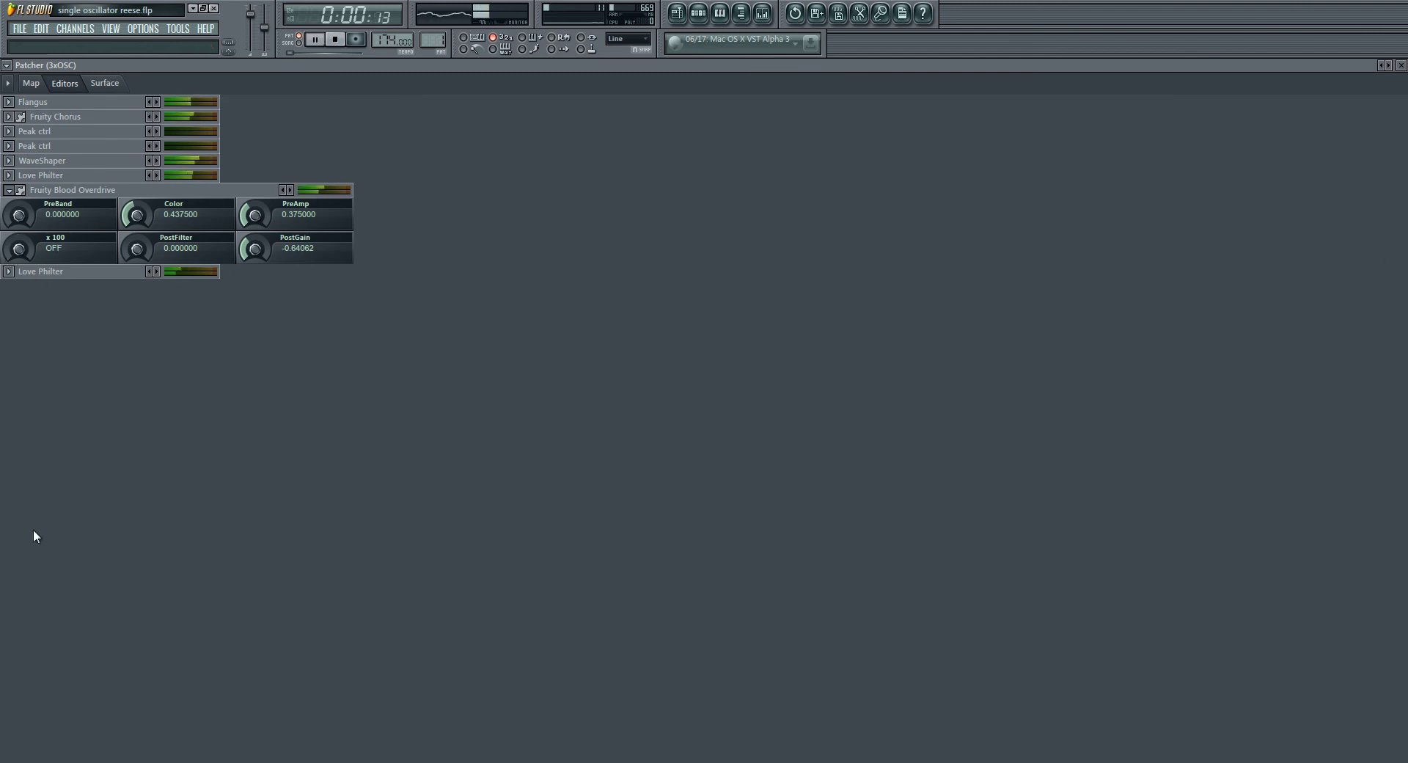
key(space)
key(ctrl+z)
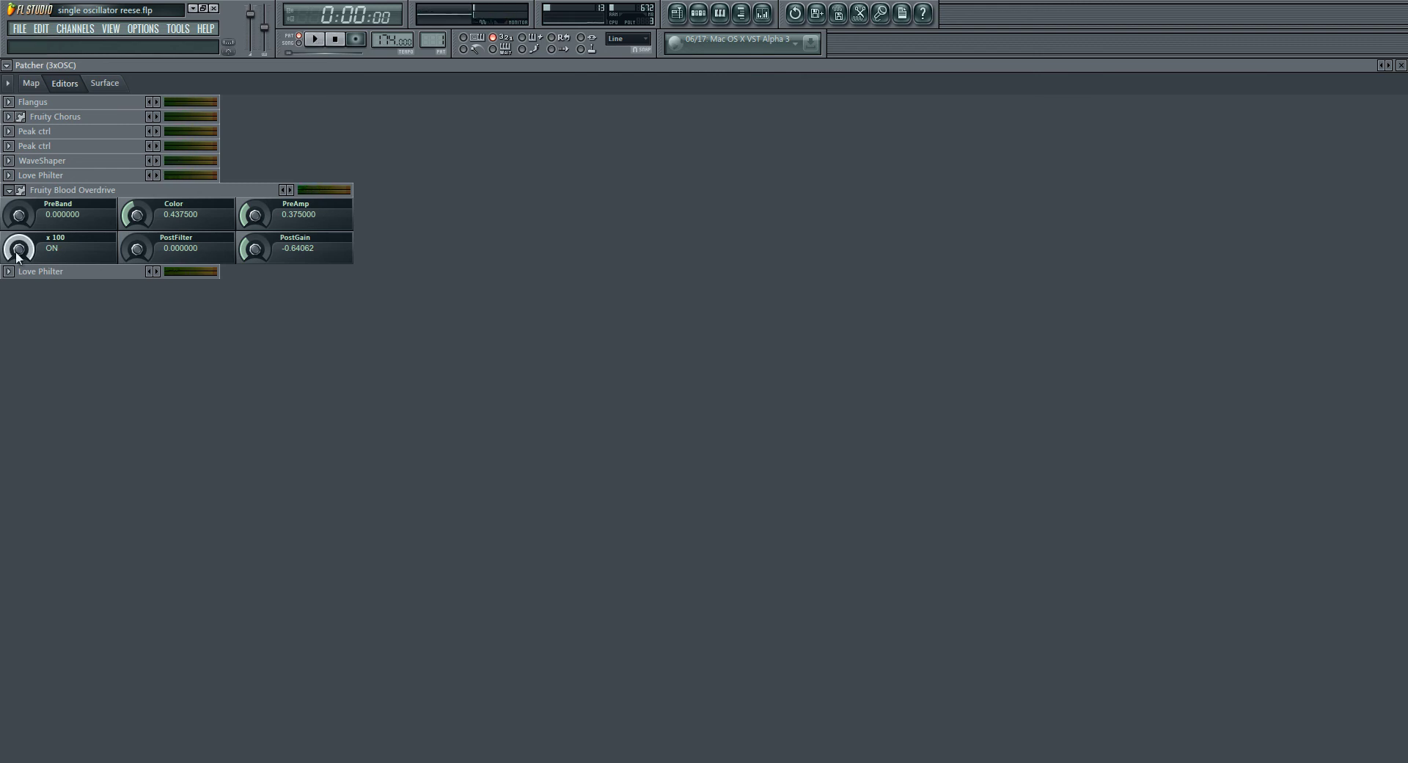
key(ctrl+z)
key(ctrl+z)
key(ctrl+z)
key(ctrl+z)
click(11, 191)
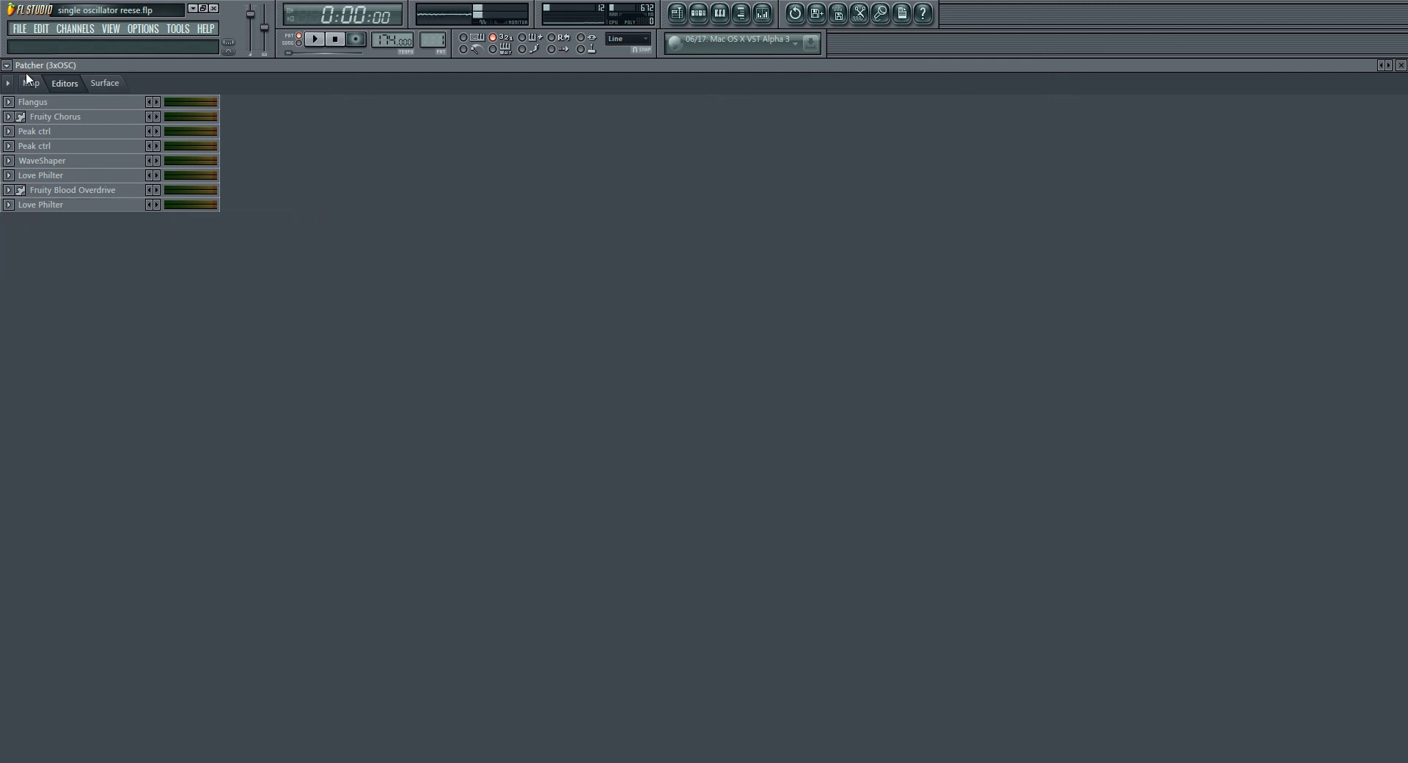
Step: In the Patcher map, disconnect WaveShaper's Main Output from To FL Studio
click(30, 83)
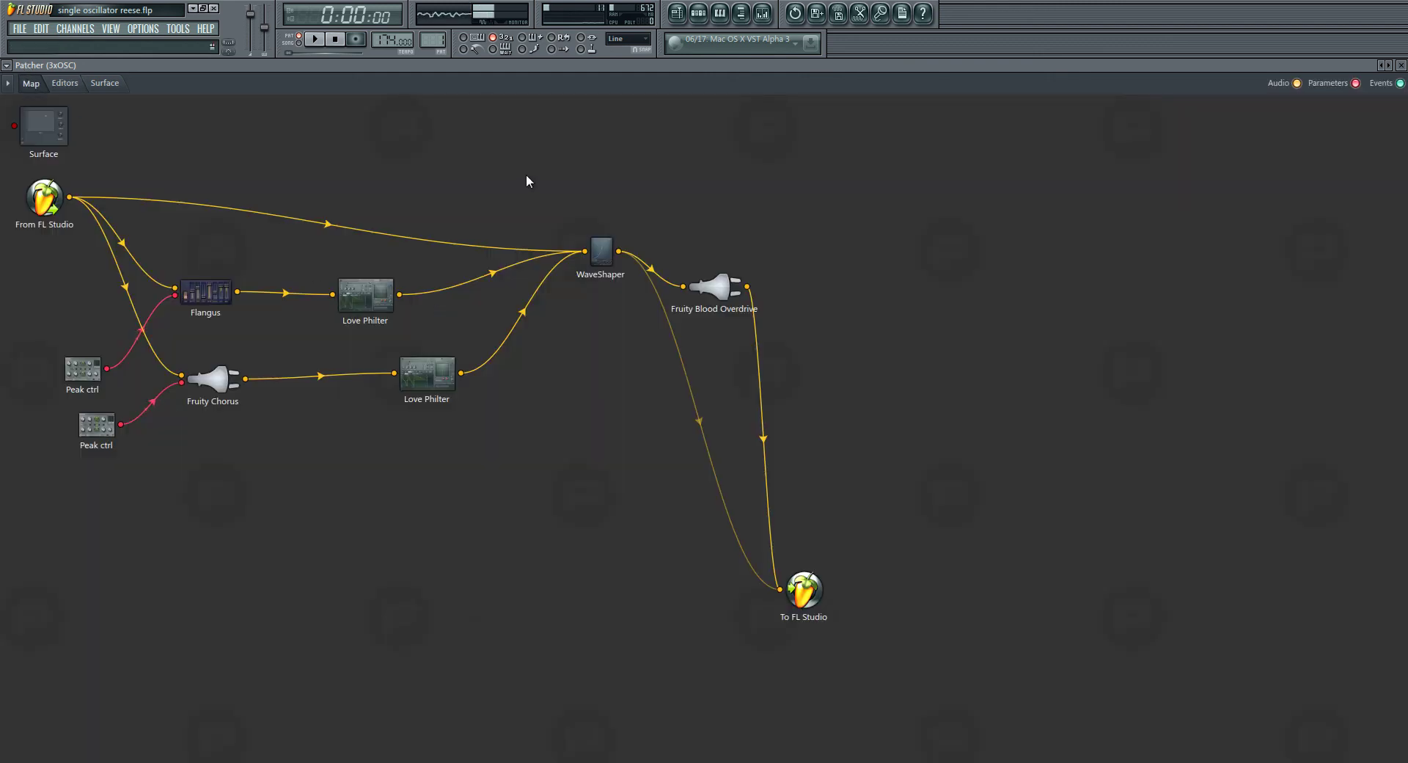
right_click(795, 598)
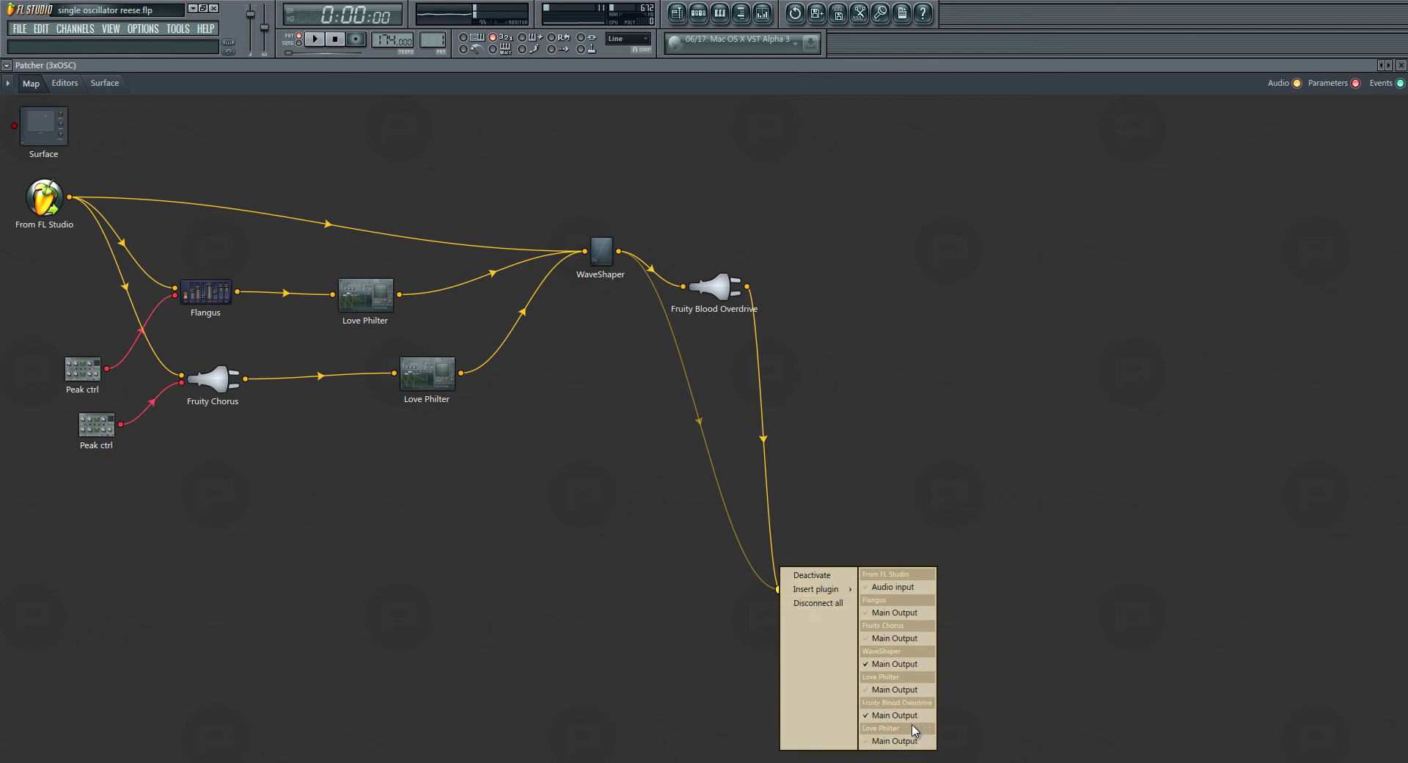
click(906, 663)
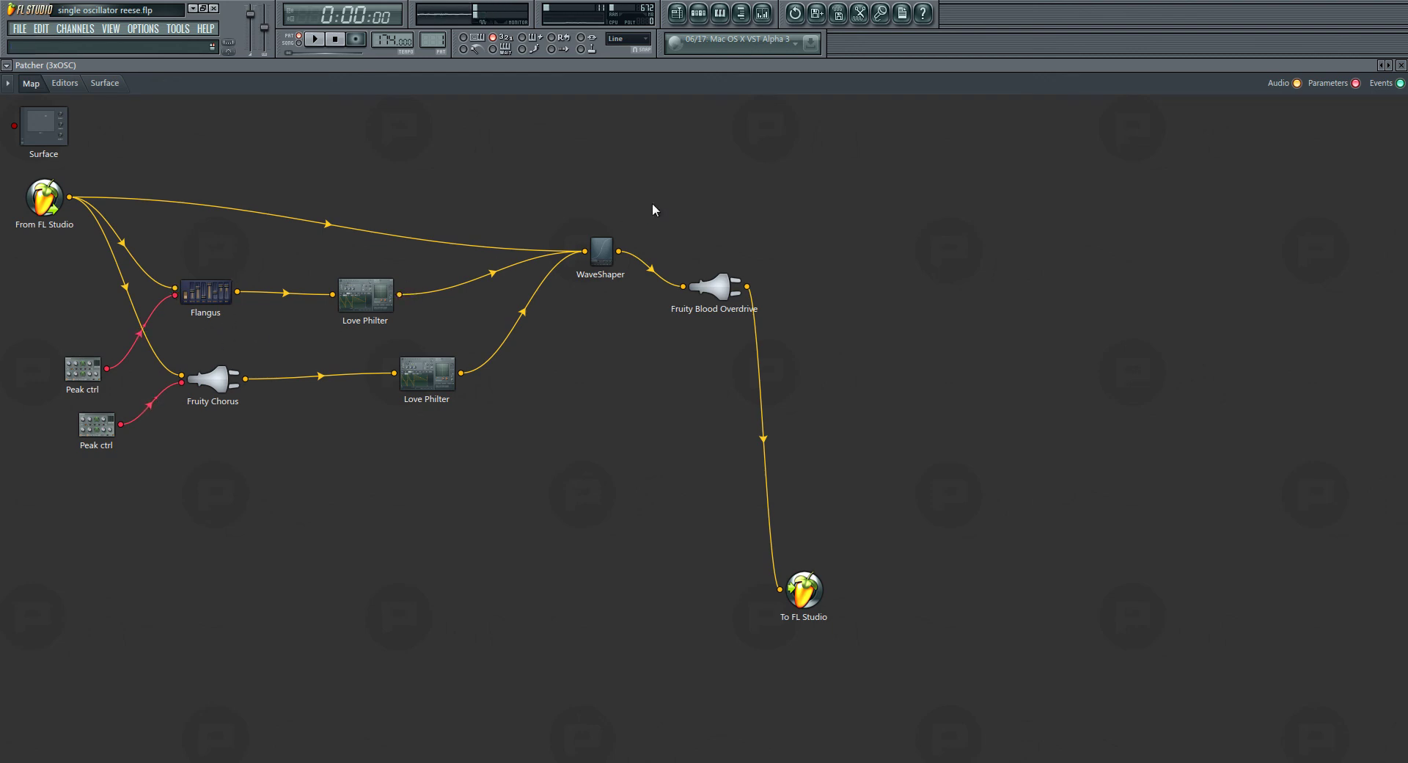
click(762, 12)
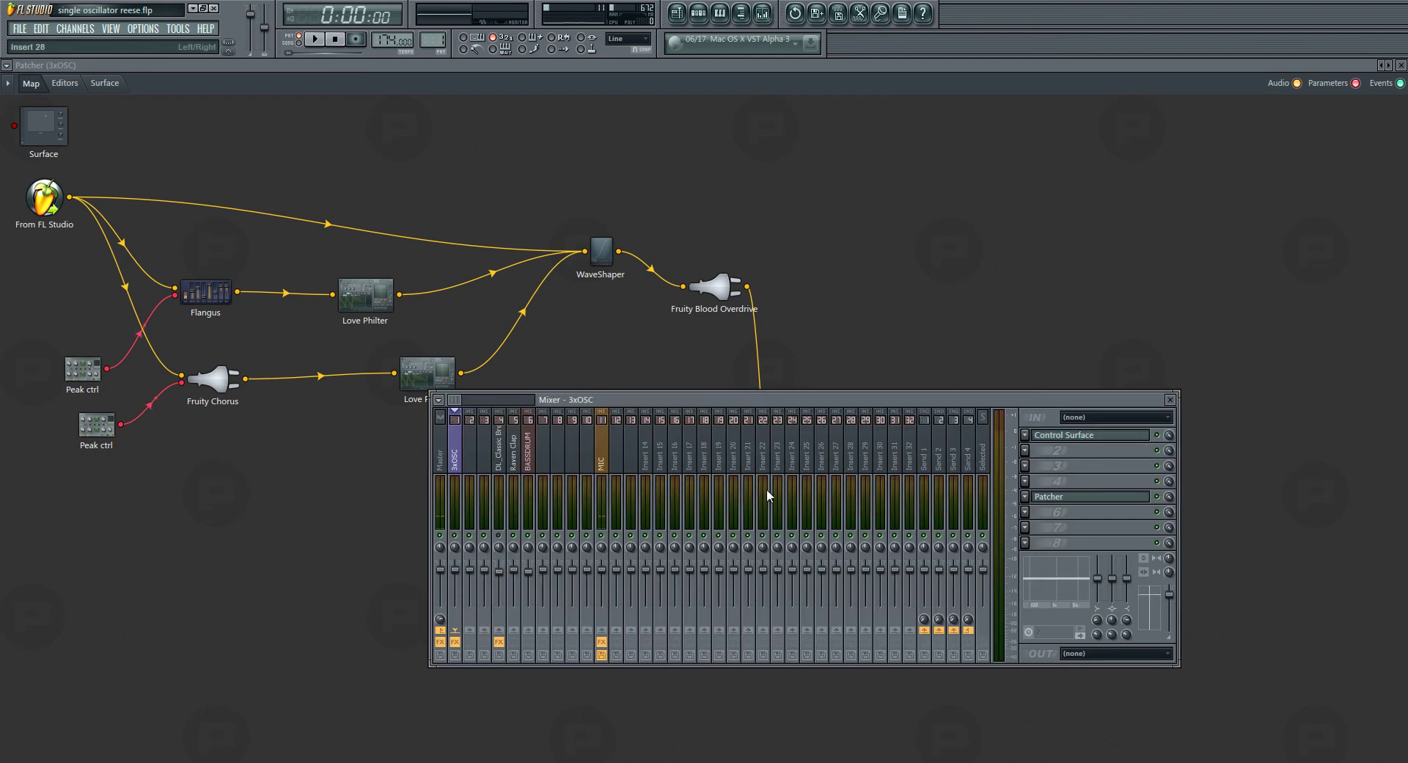
click(722, 437)
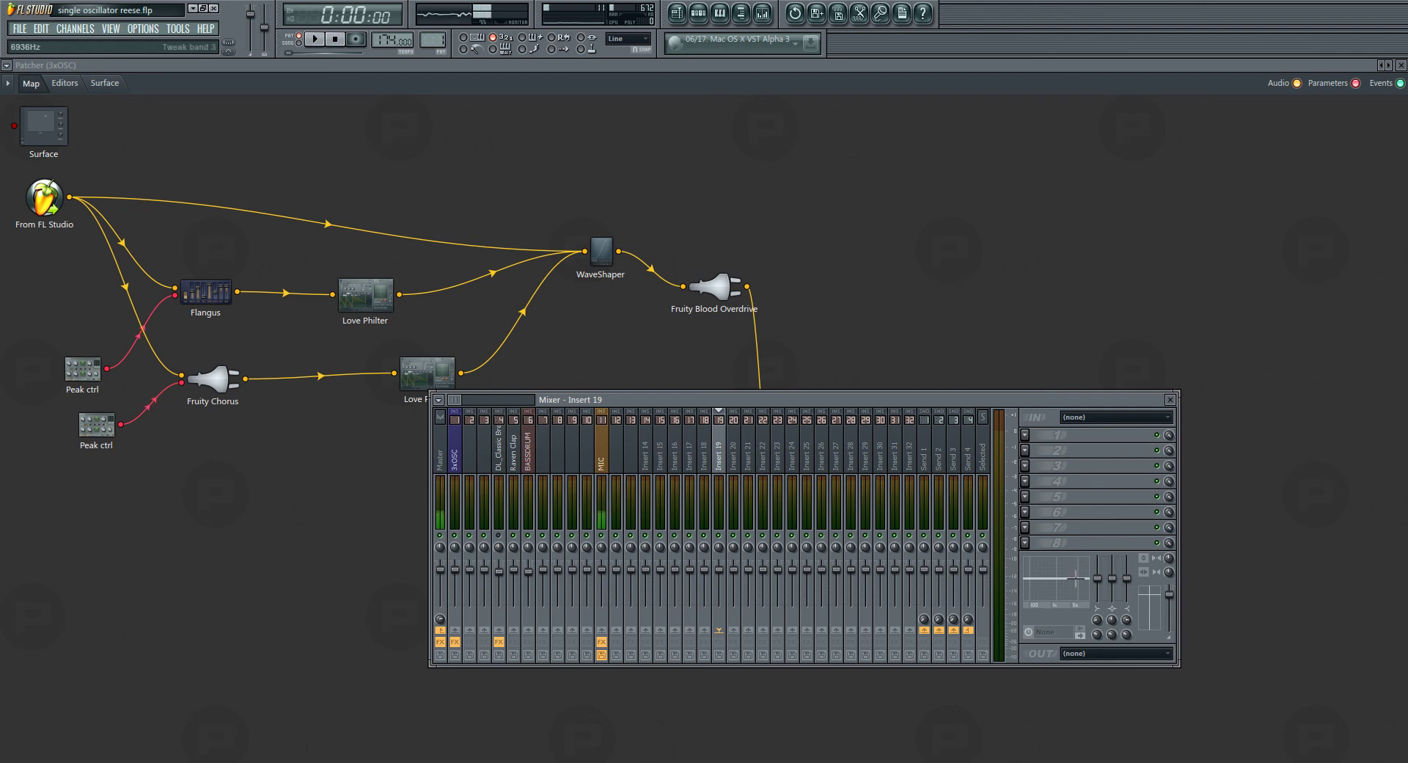
key(F9)
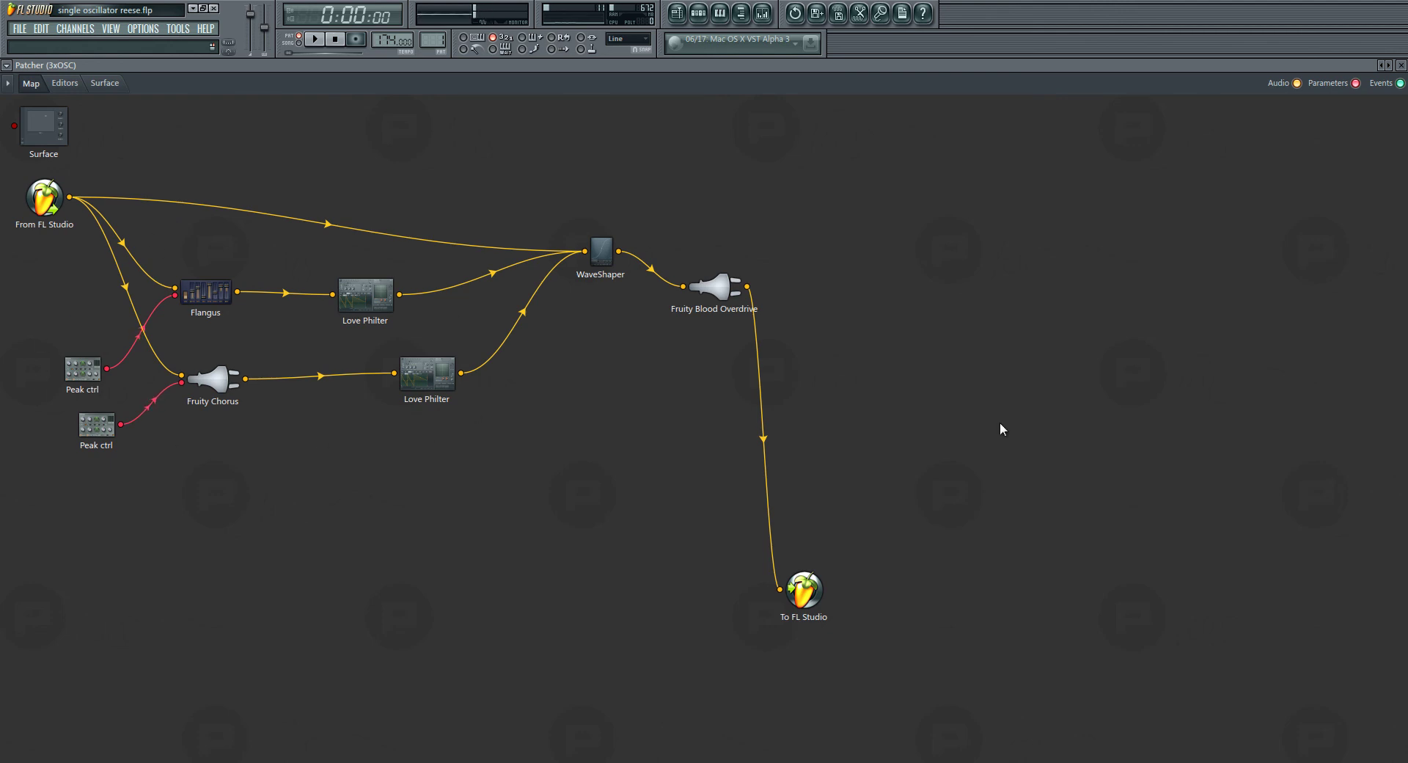
key(F9)
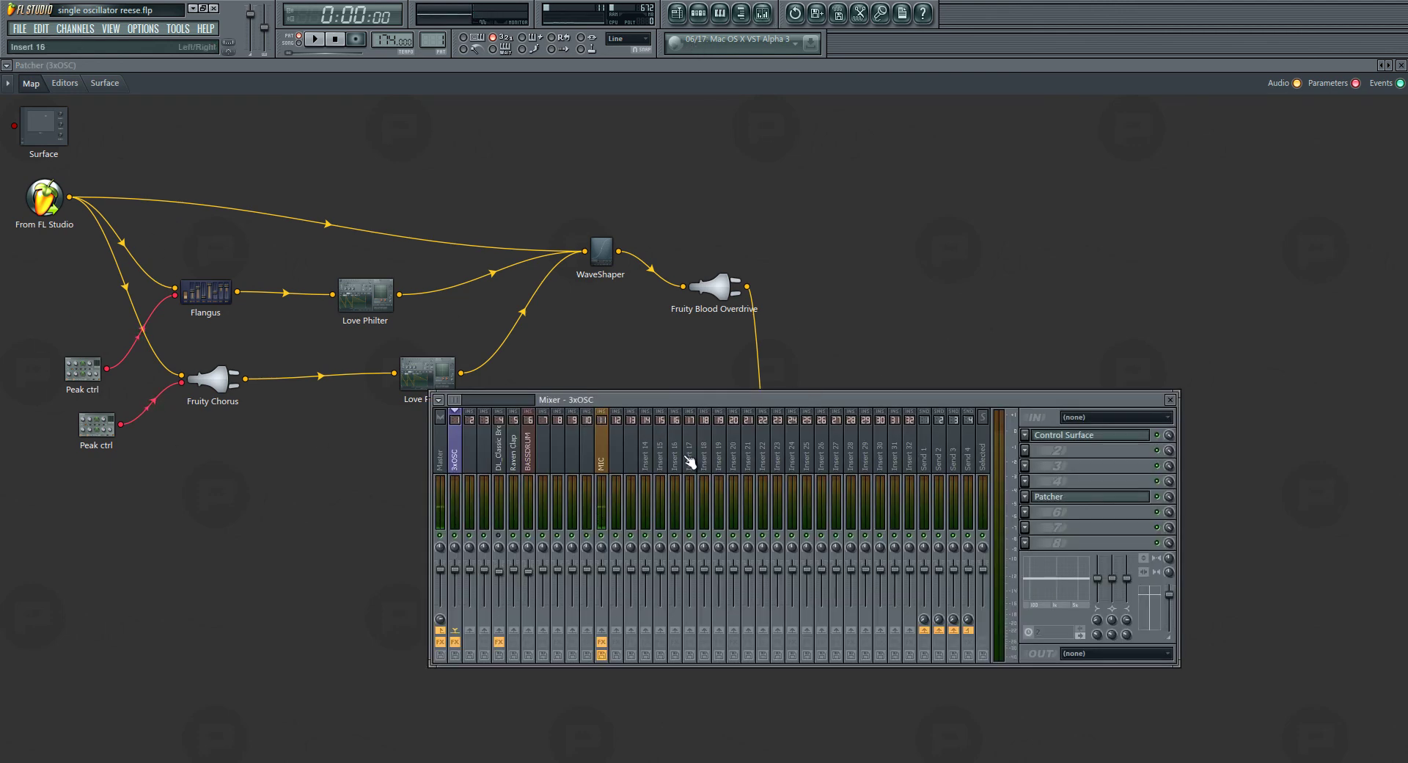
click(852, 449)
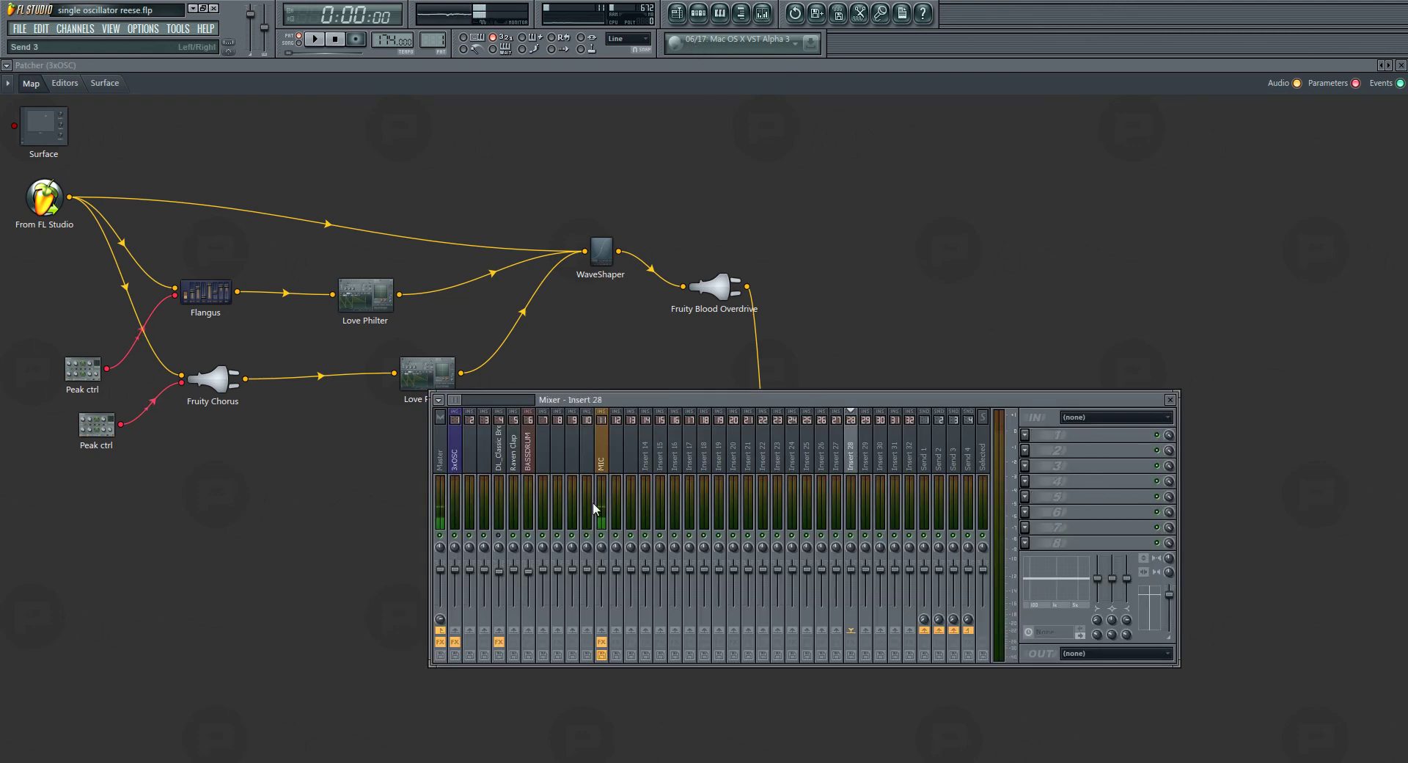
click(466, 462)
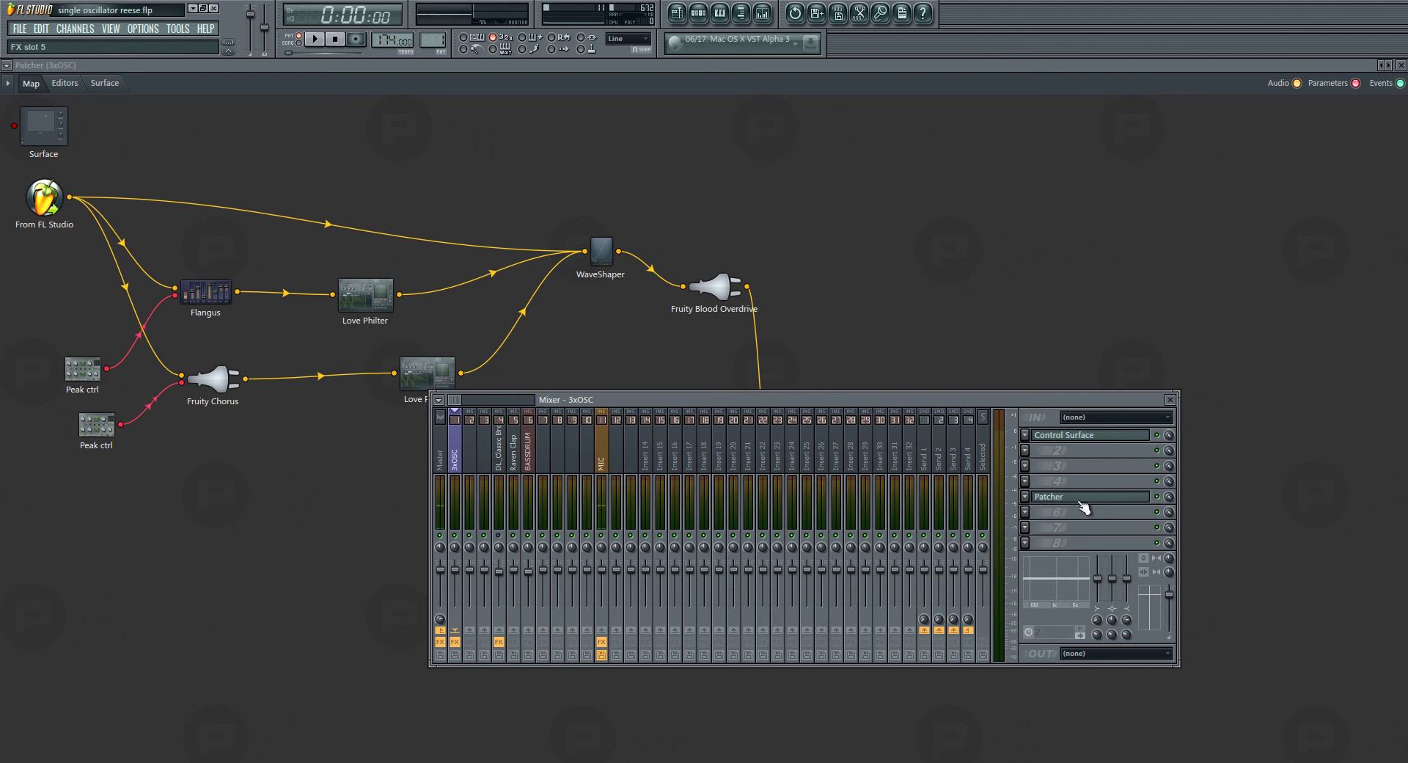
click(1087, 438)
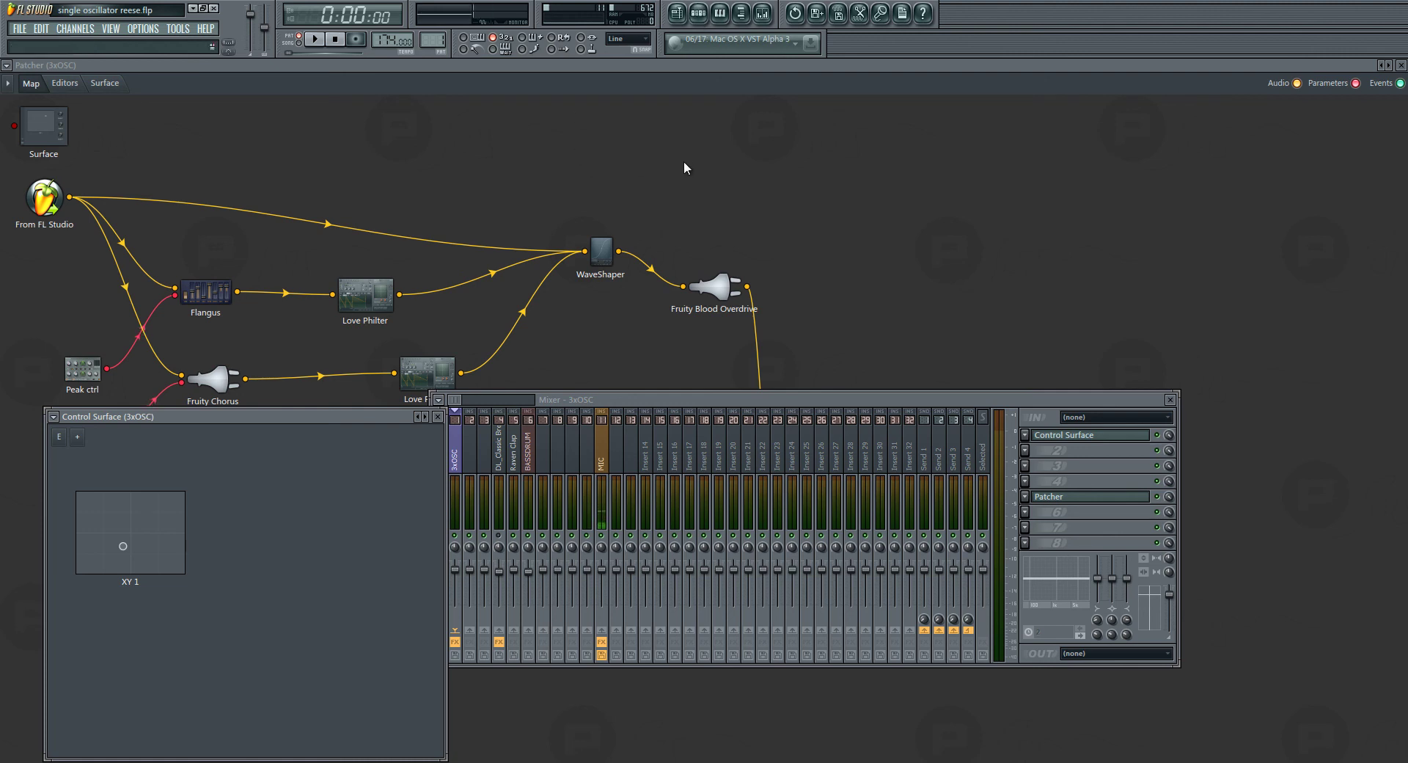
click(645, 165)
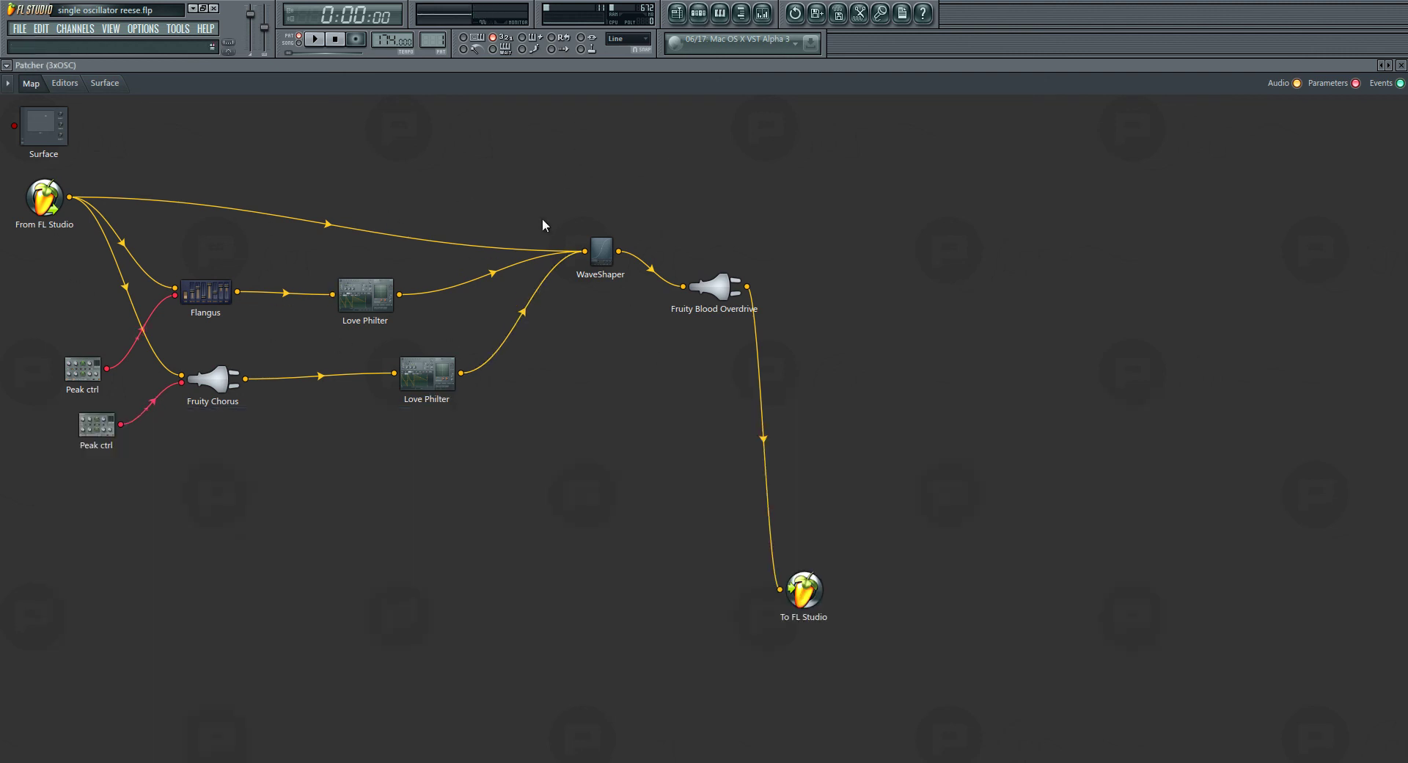
click(677, 13)
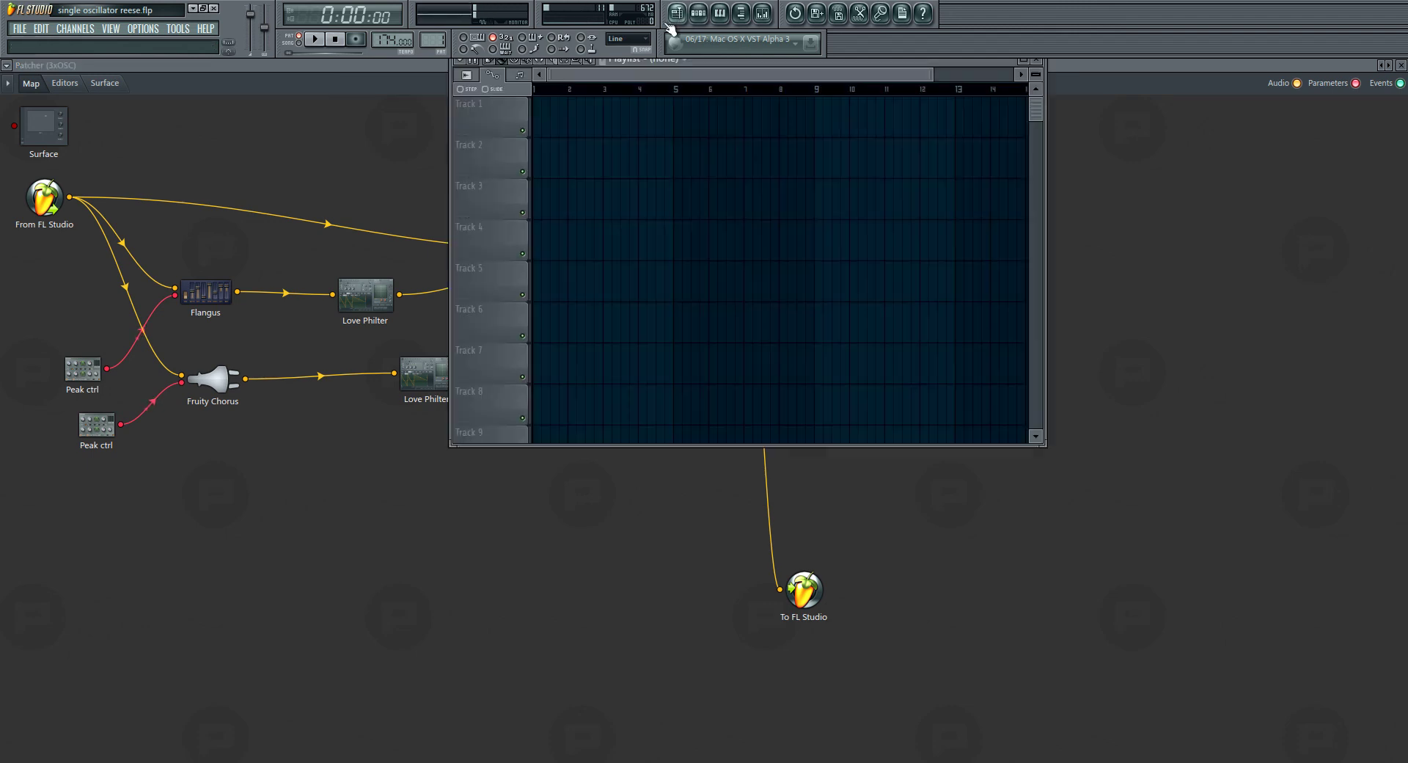
click(1036, 60)
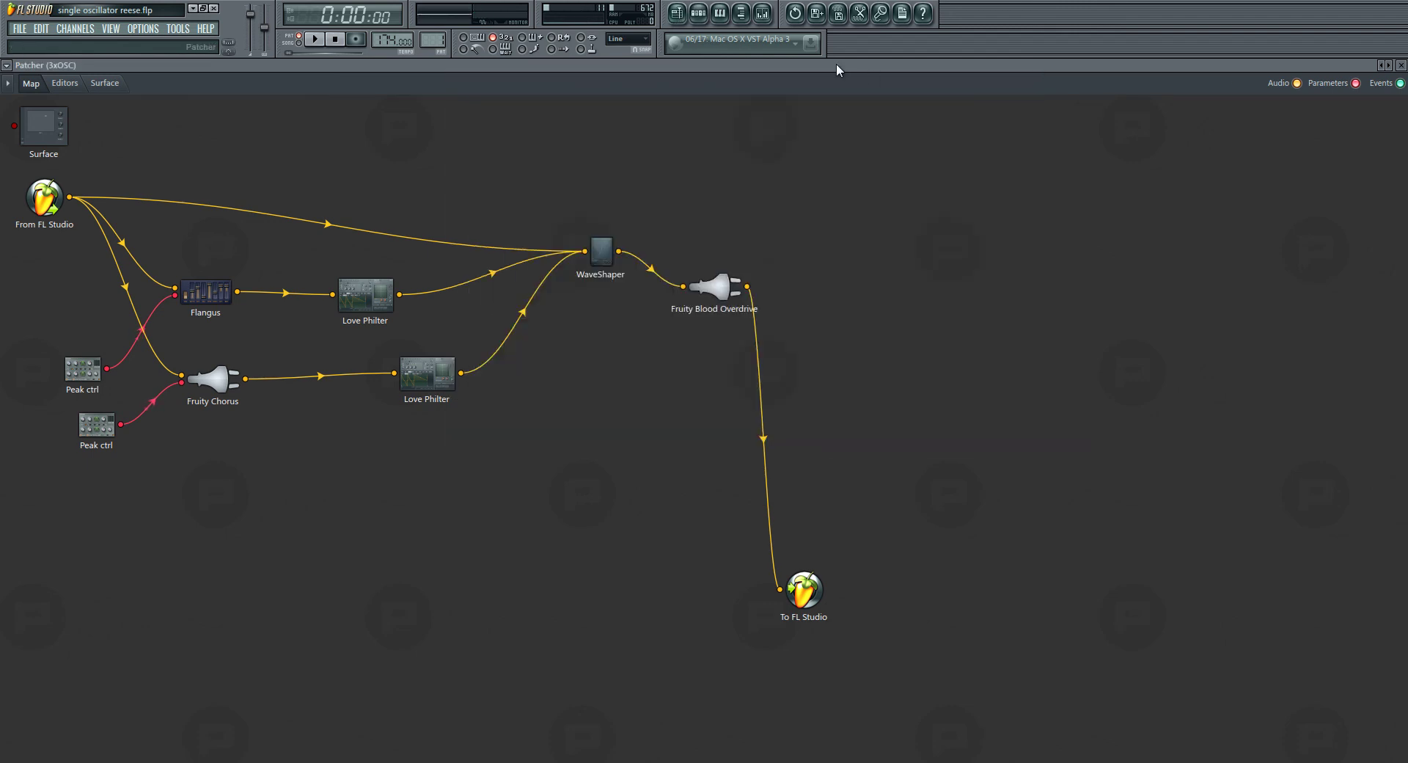
click(763, 12)
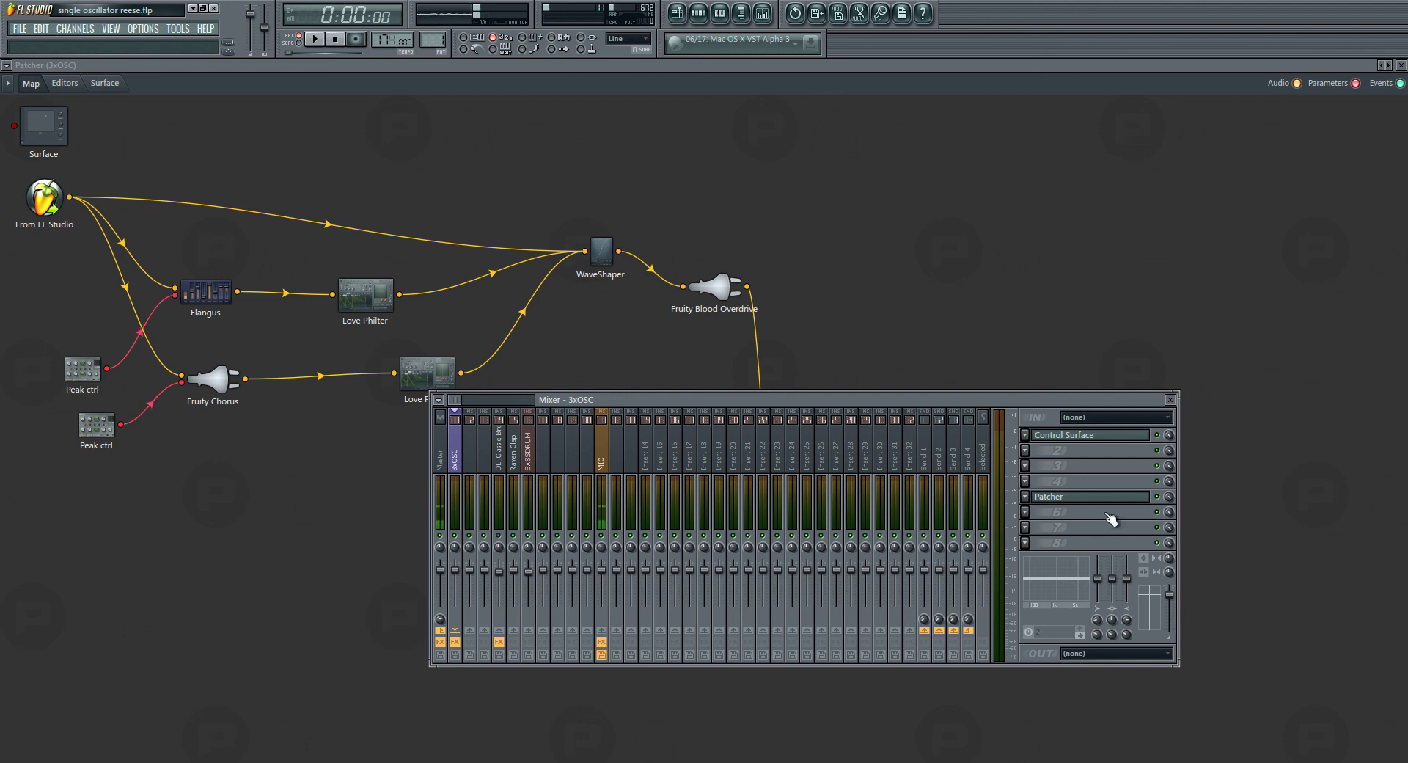
key(F9)
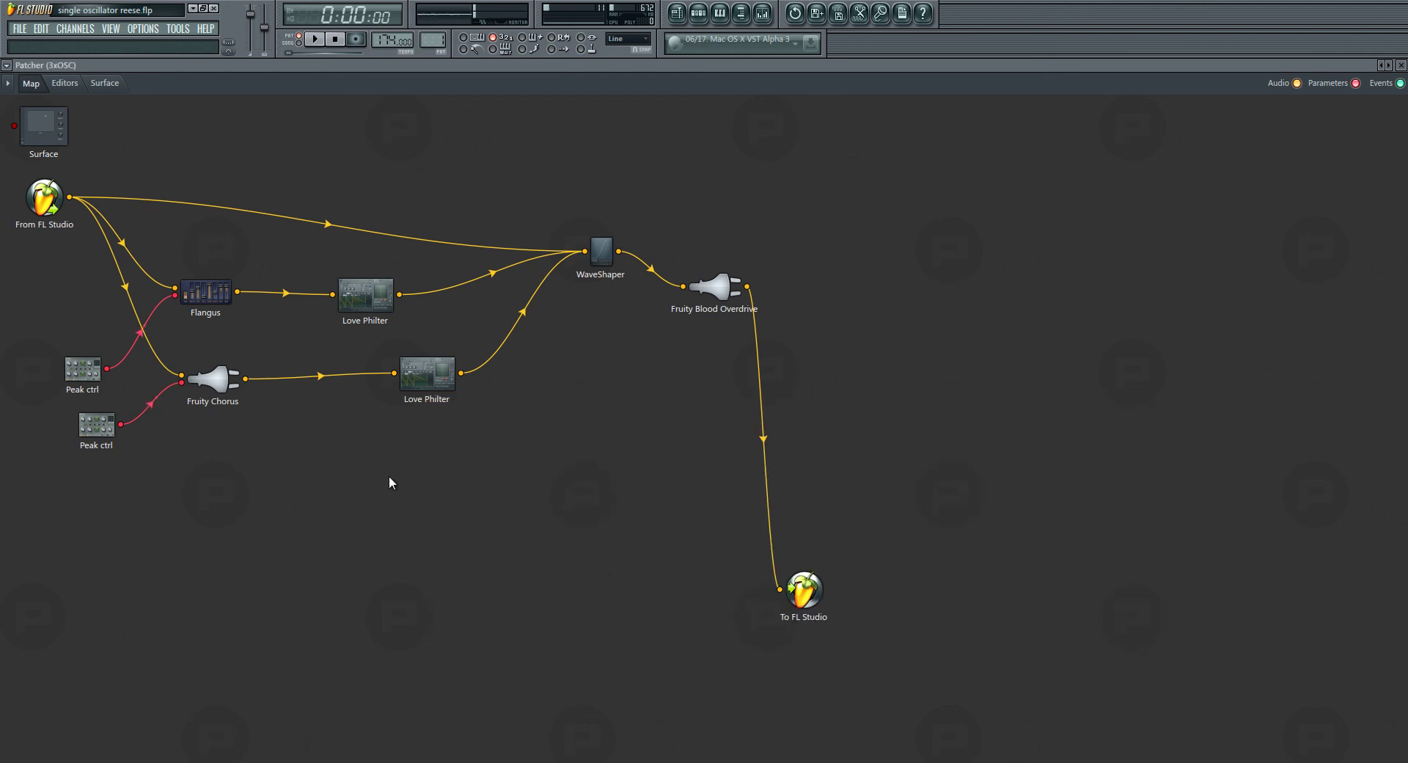
right_click(443, 462)
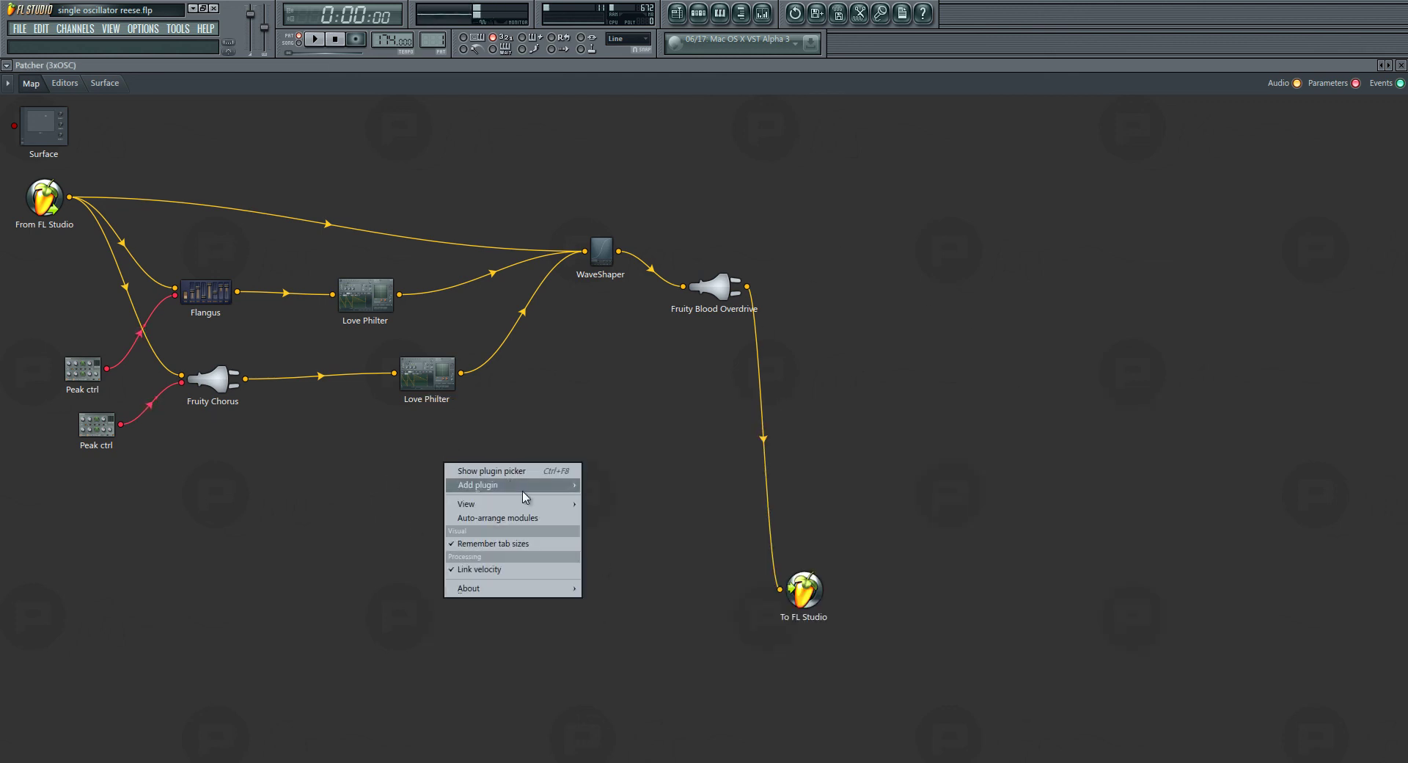
mouse_move(523, 487)
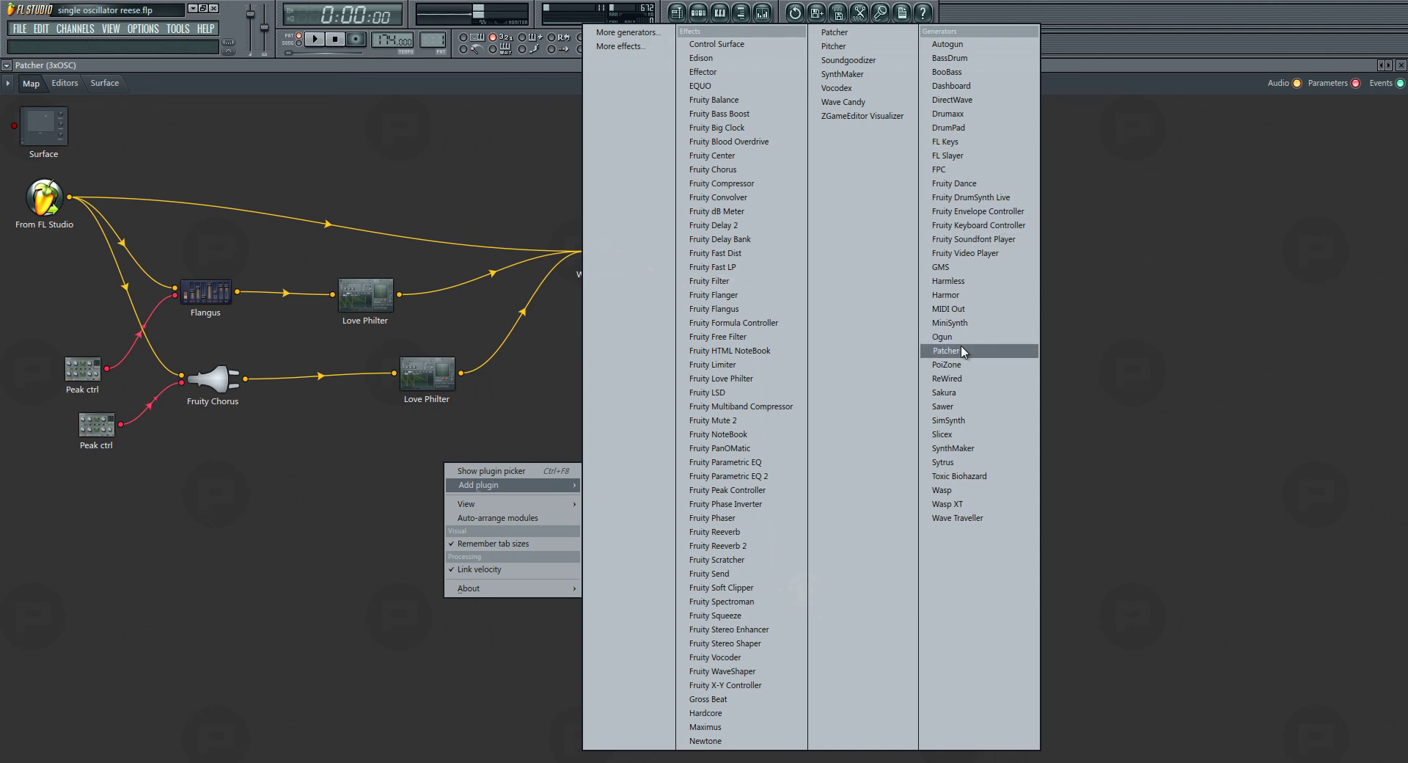
click(1068, 409)
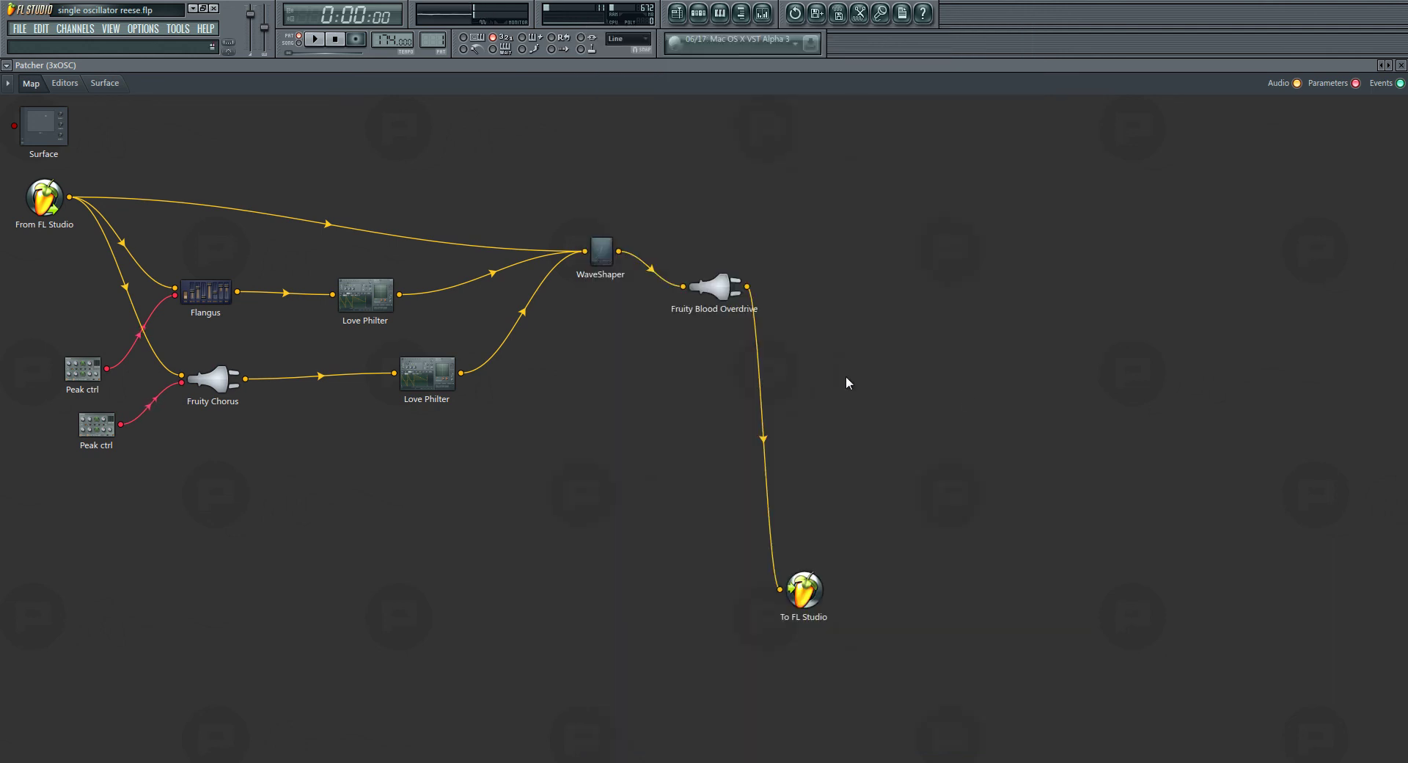